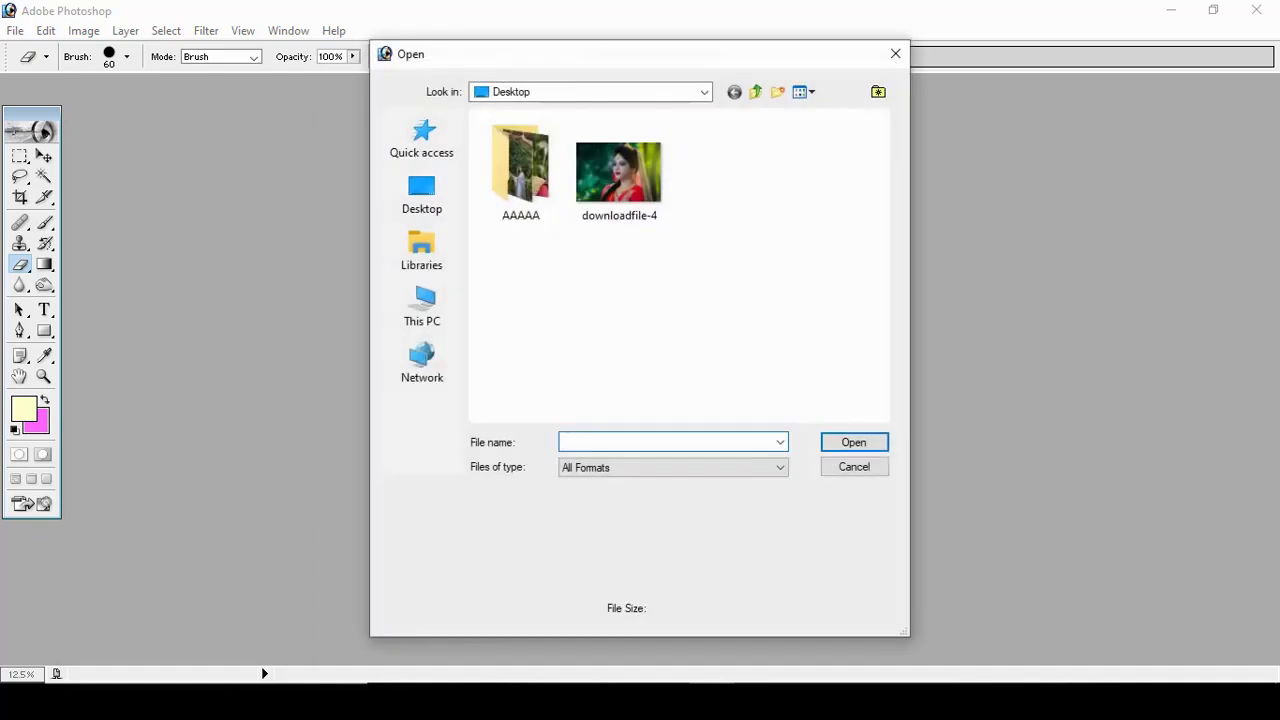
Step: Open downloadfile-4.jpg from the Desktop, maximize its document window and show the Layers panel
left_click(615, 190)
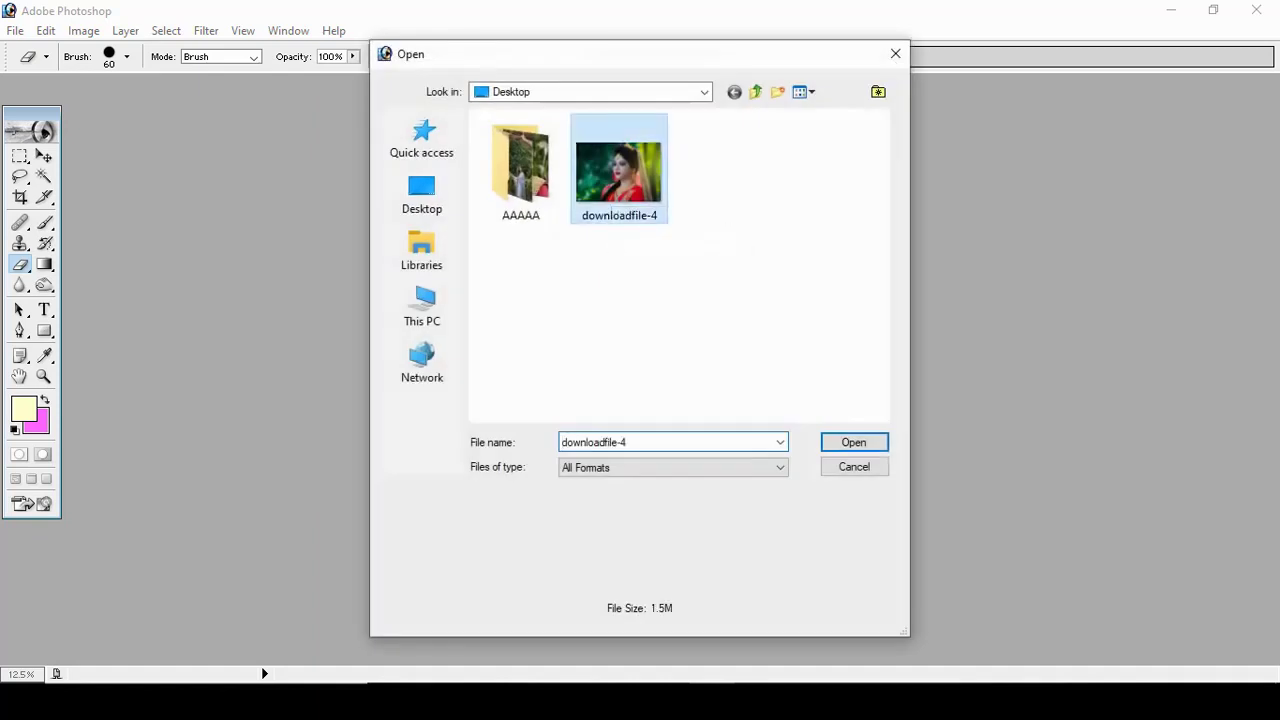
key("Return")
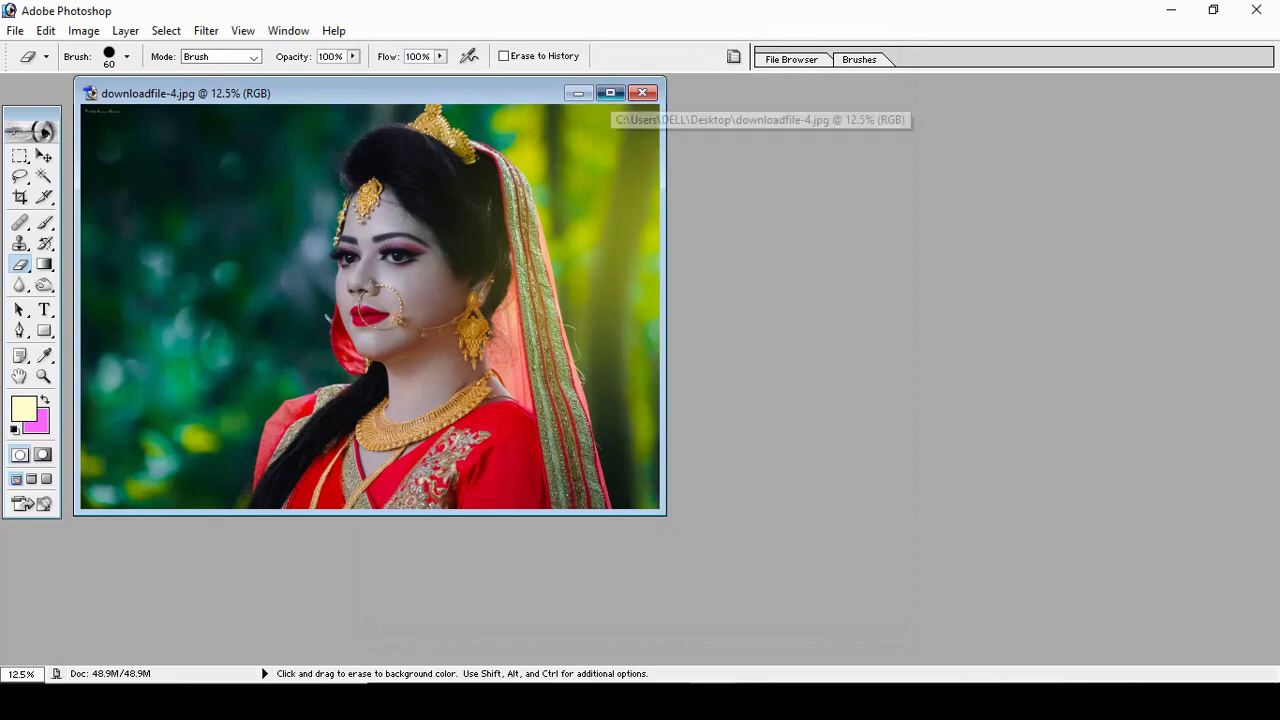
left_click(610, 93)
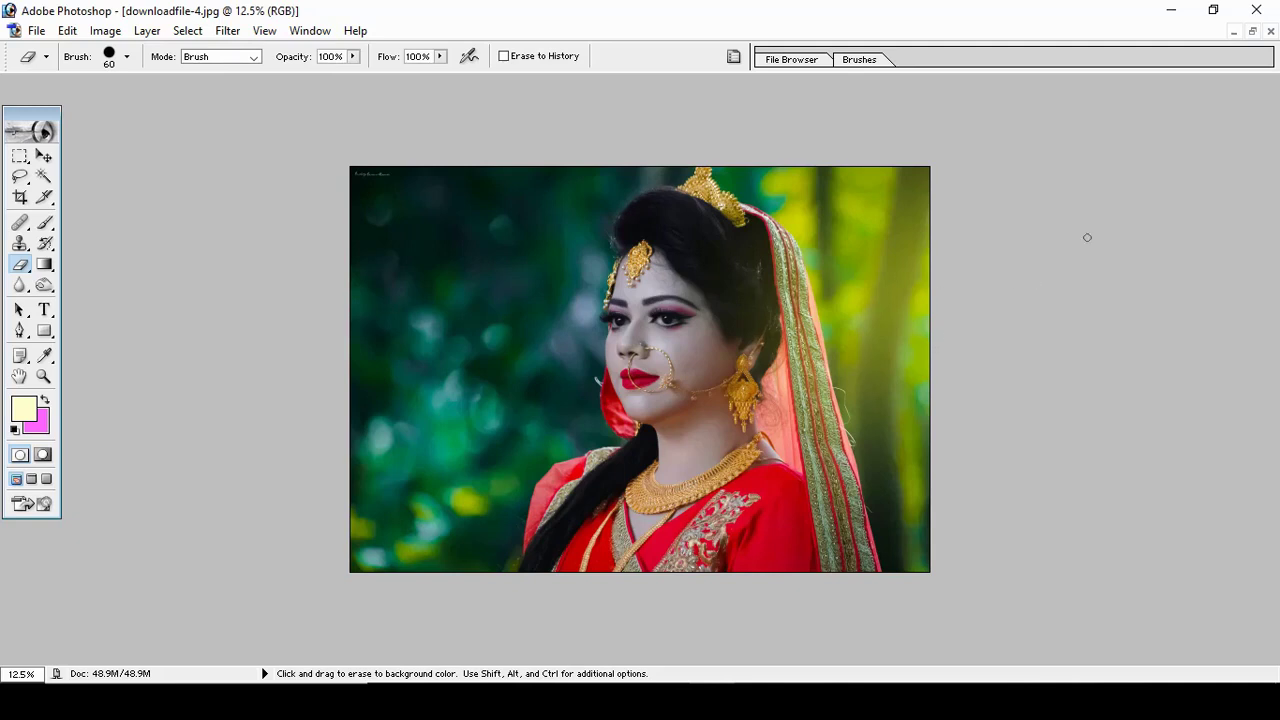
key("F7")
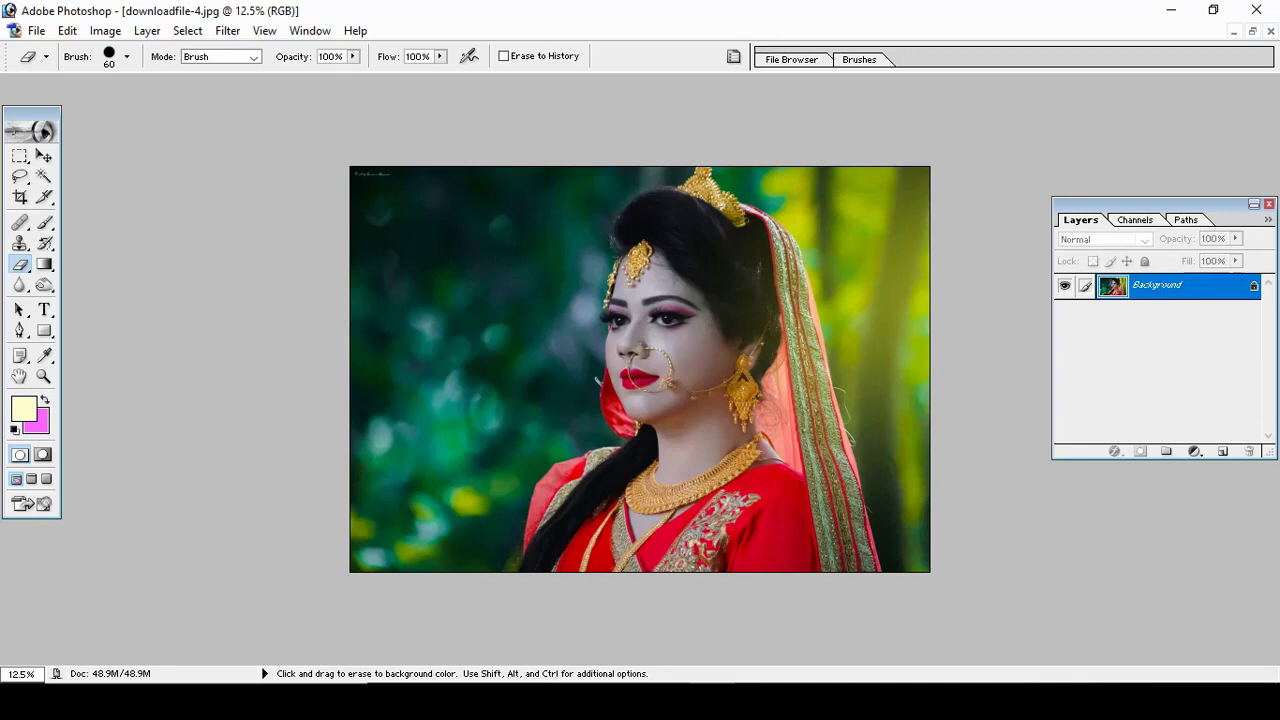
Step: Duplicate the Background layer and desaturate the Background copy to black-and-white
right_click(1160, 286)
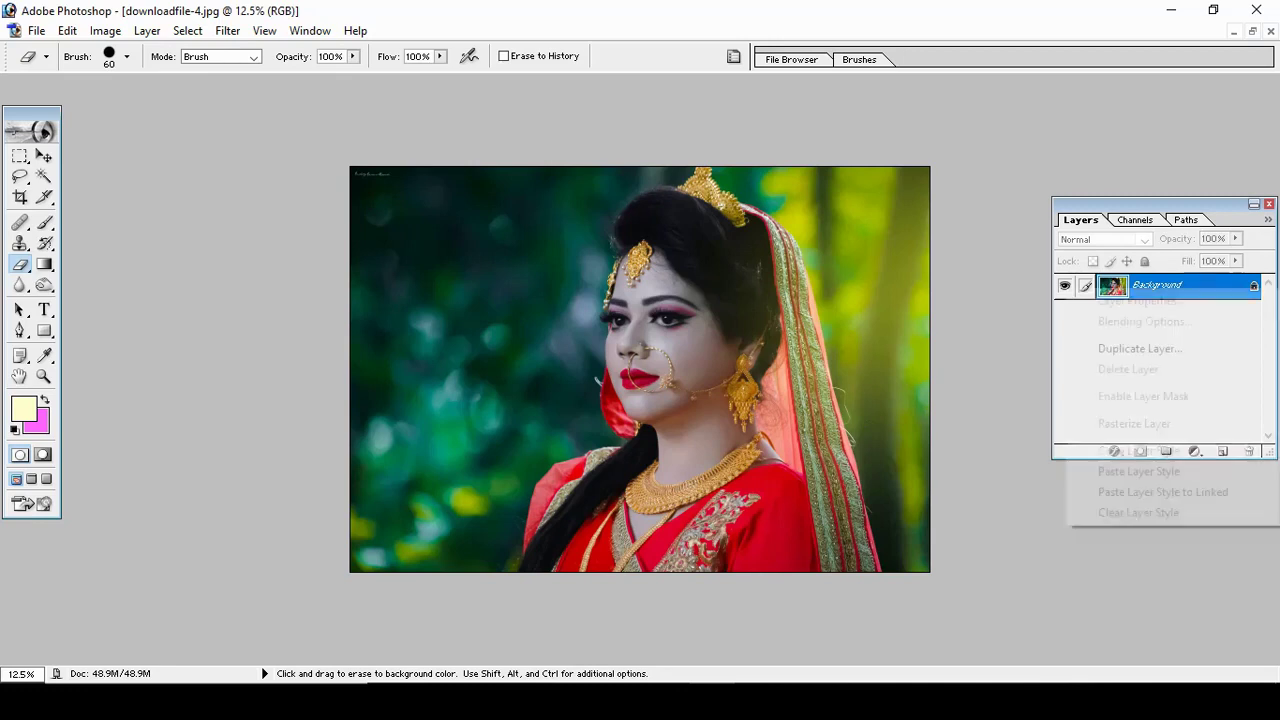
left_click(1140, 348)
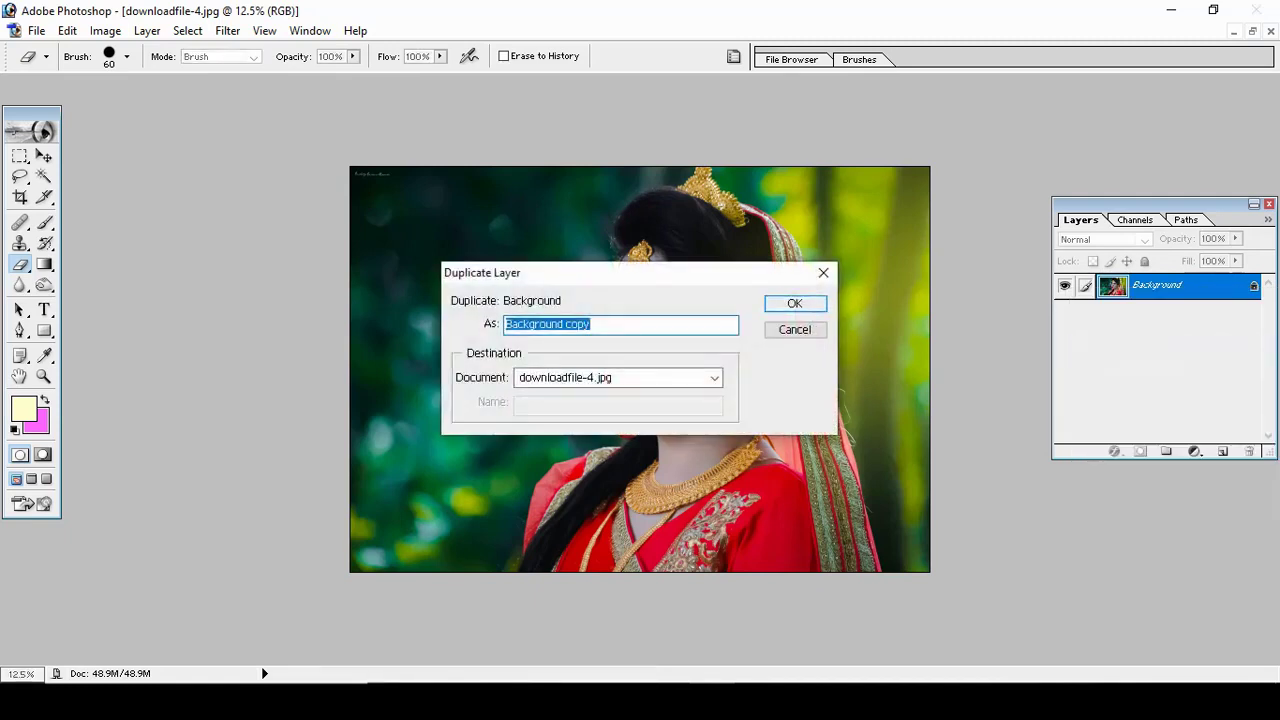
key("Return")
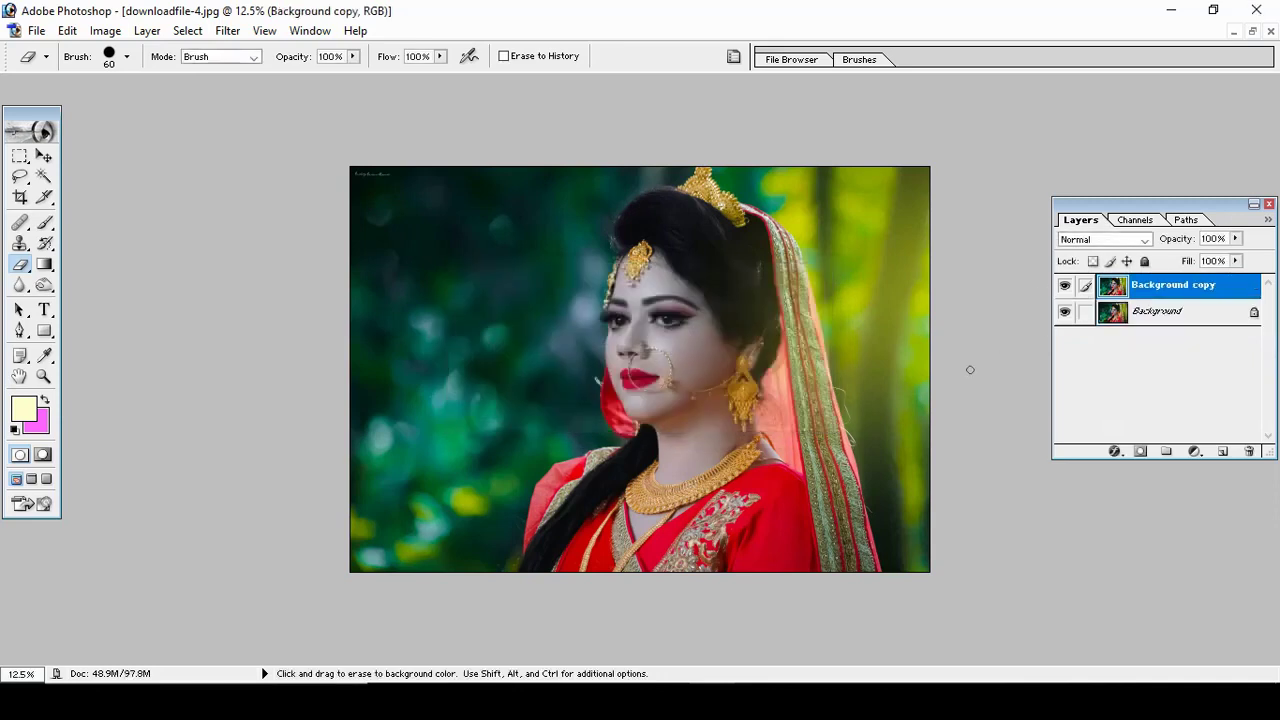
key("ctrl+alt+shift")
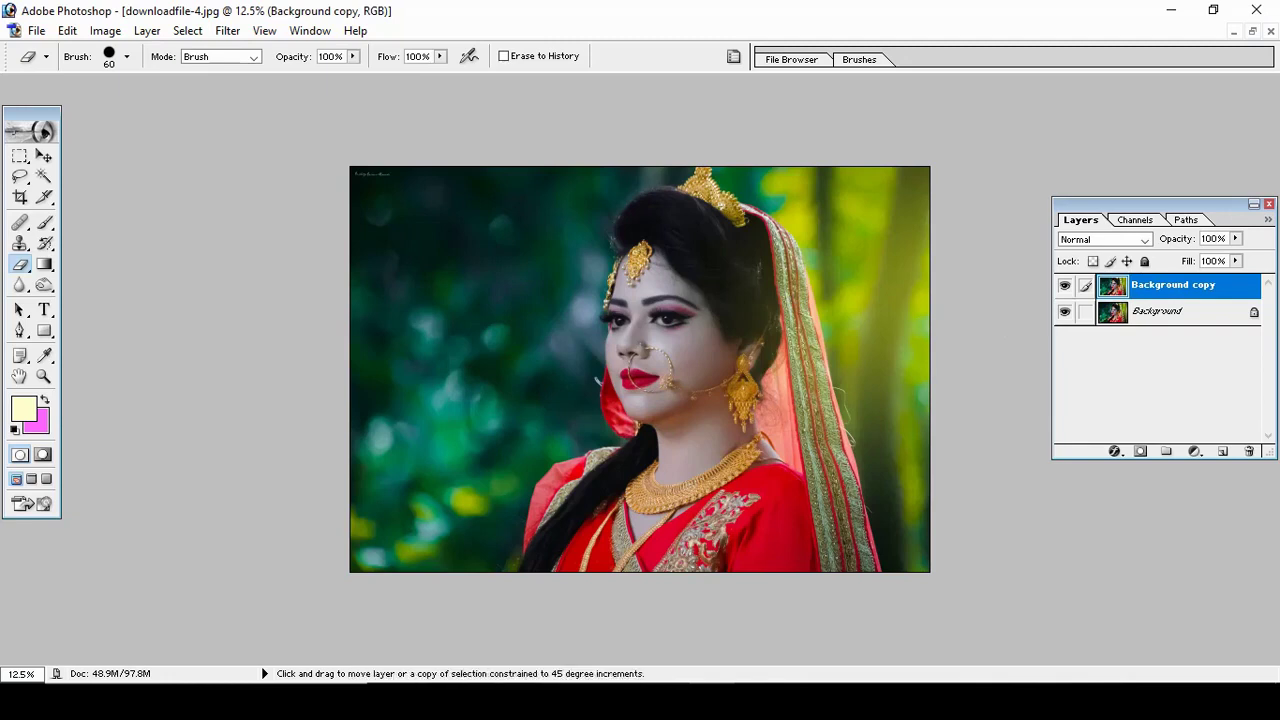
key("ctrl+shift+u")
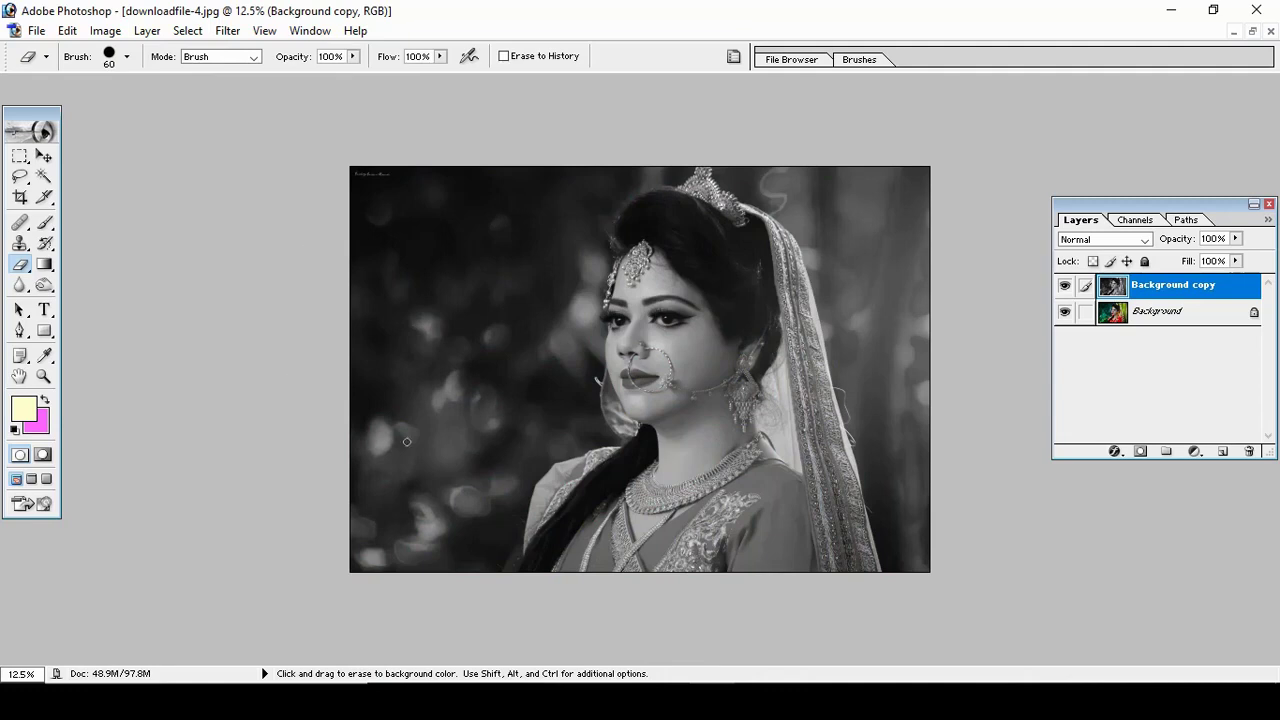
Step: Select the Pen tool and zoom in on the bride's necklace
key("p")
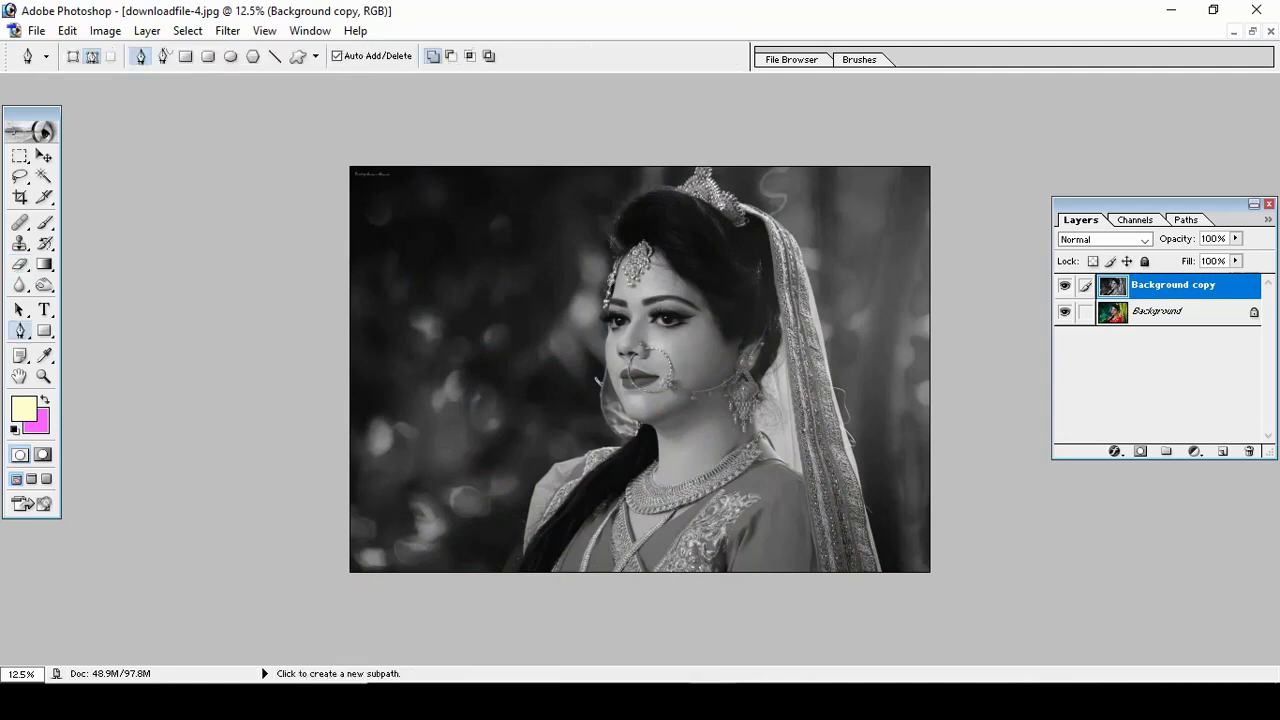
key("ctrl+space")
left_click(635, 420)
left_click(635, 420)
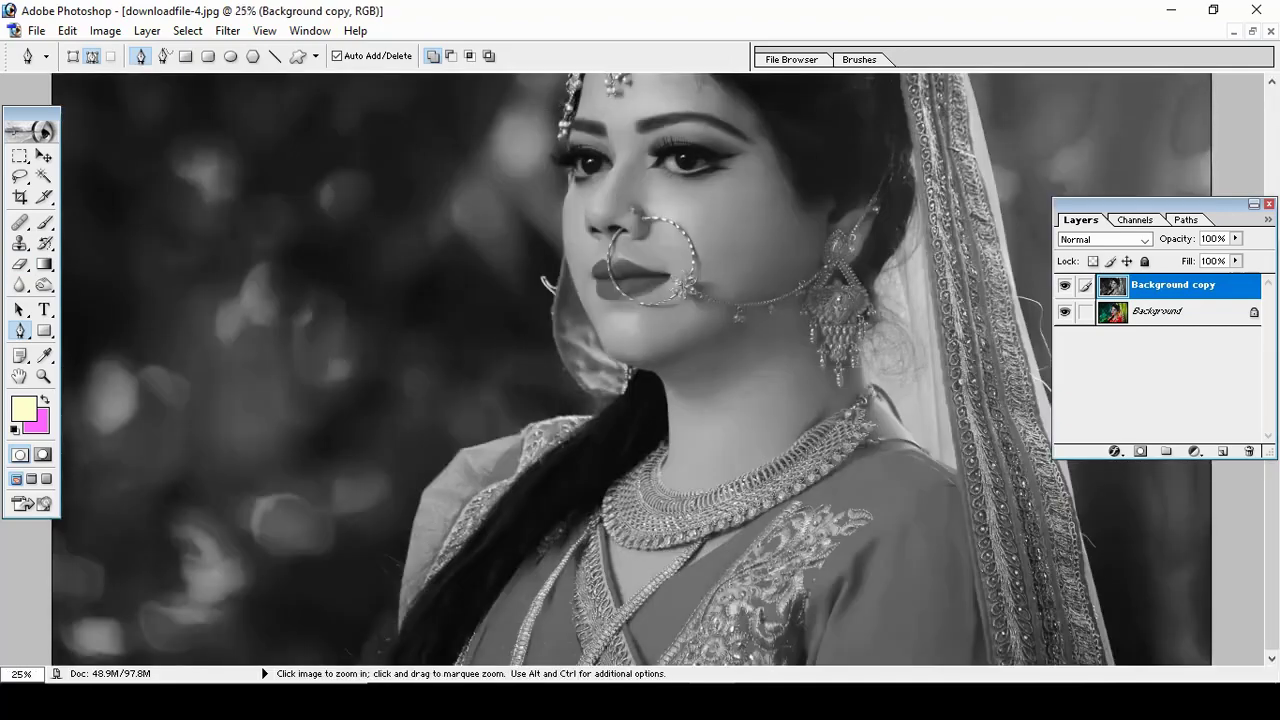
left_click(640, 440)
left_click(620, 360)
left_click(620, 360)
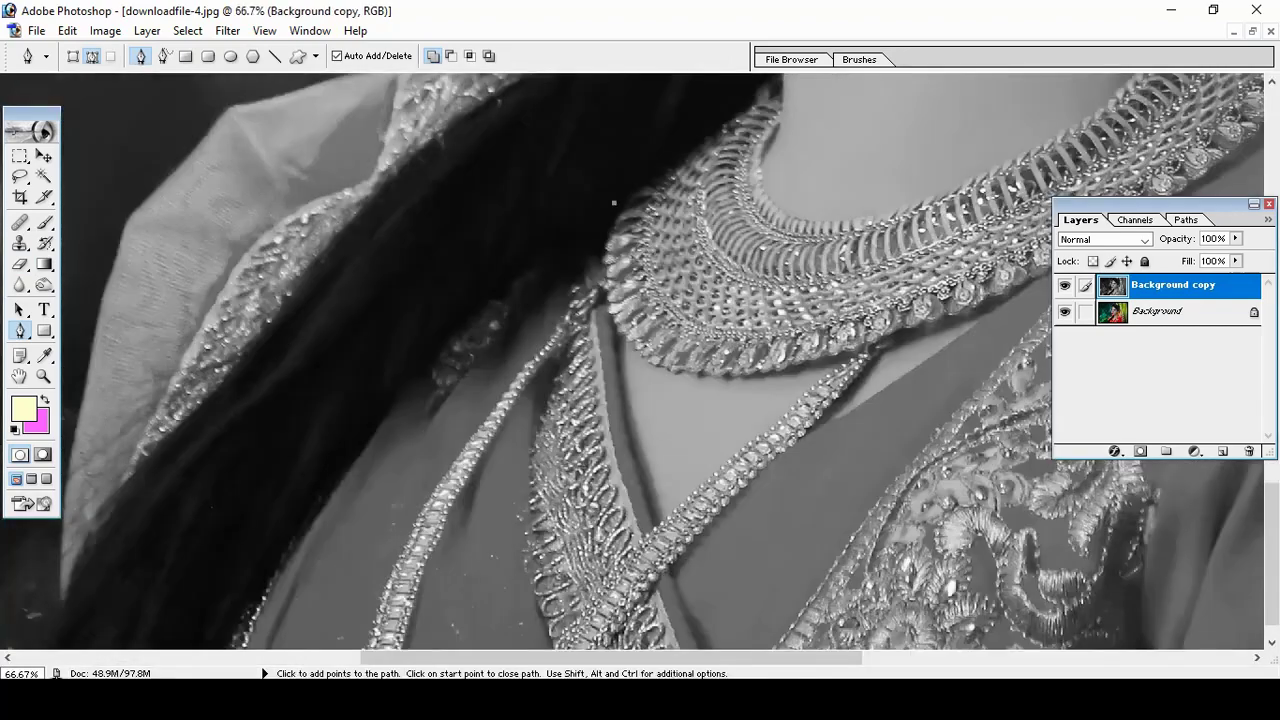
Step: Trace the necklace's outer edge from its left end, along the bottom, up to the clasp
mouse_move(595, 246)
left_mouse_down()
mouse_move(611, 313)
mouse_move(511, 329)
mouse_move(340, 490)
left_mouse_up()
left_click_drag(865, 395, 900, 370)
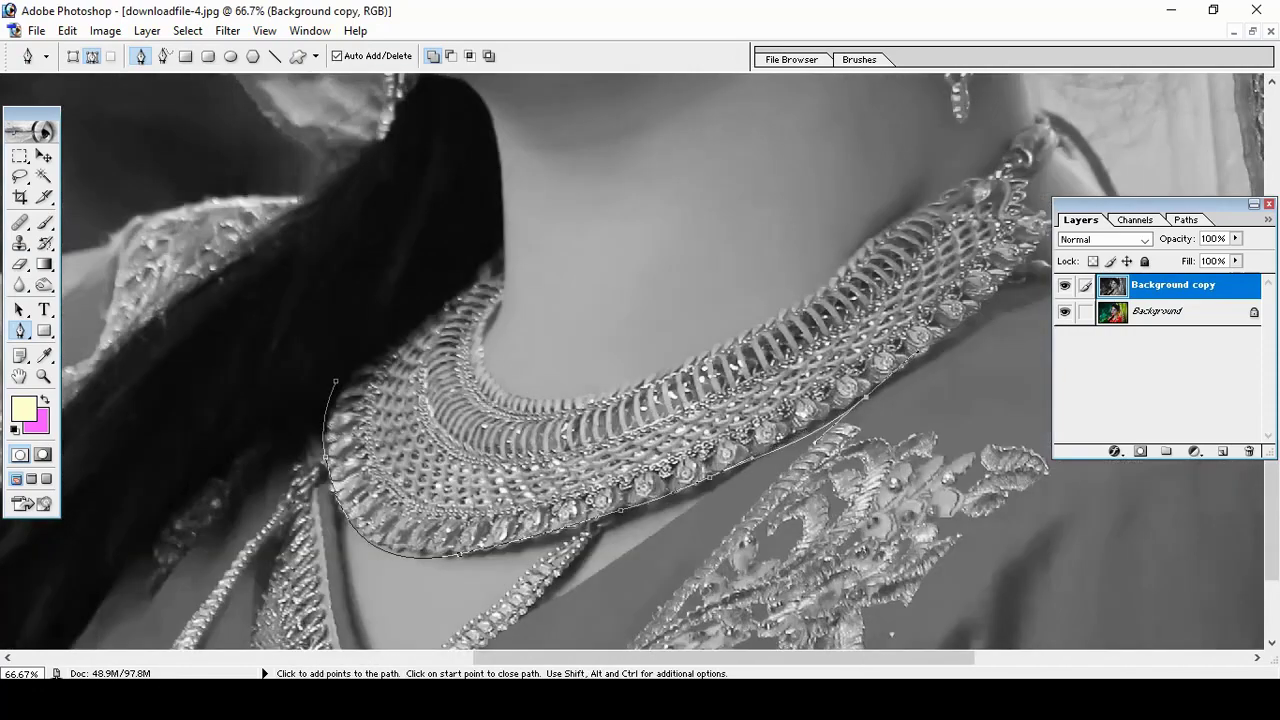
key("F7")
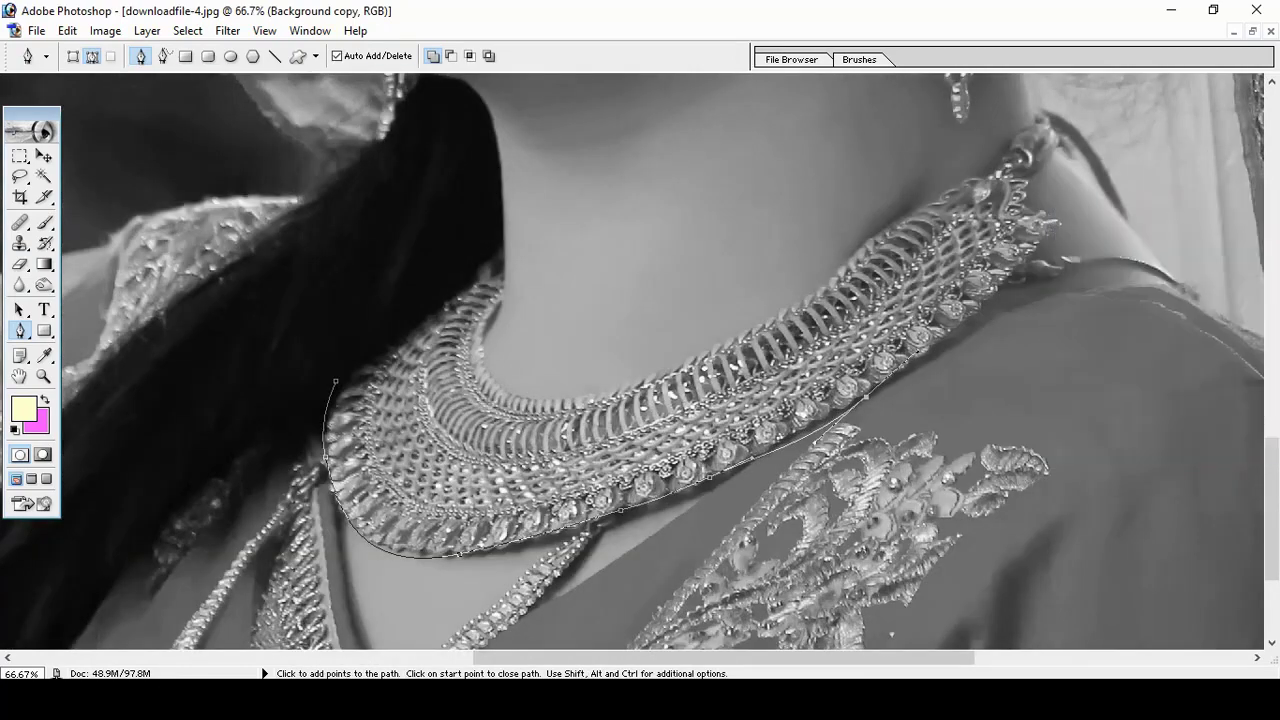
left_click_drag(1036, 231, 945, 345)
left_click(1023, 182)
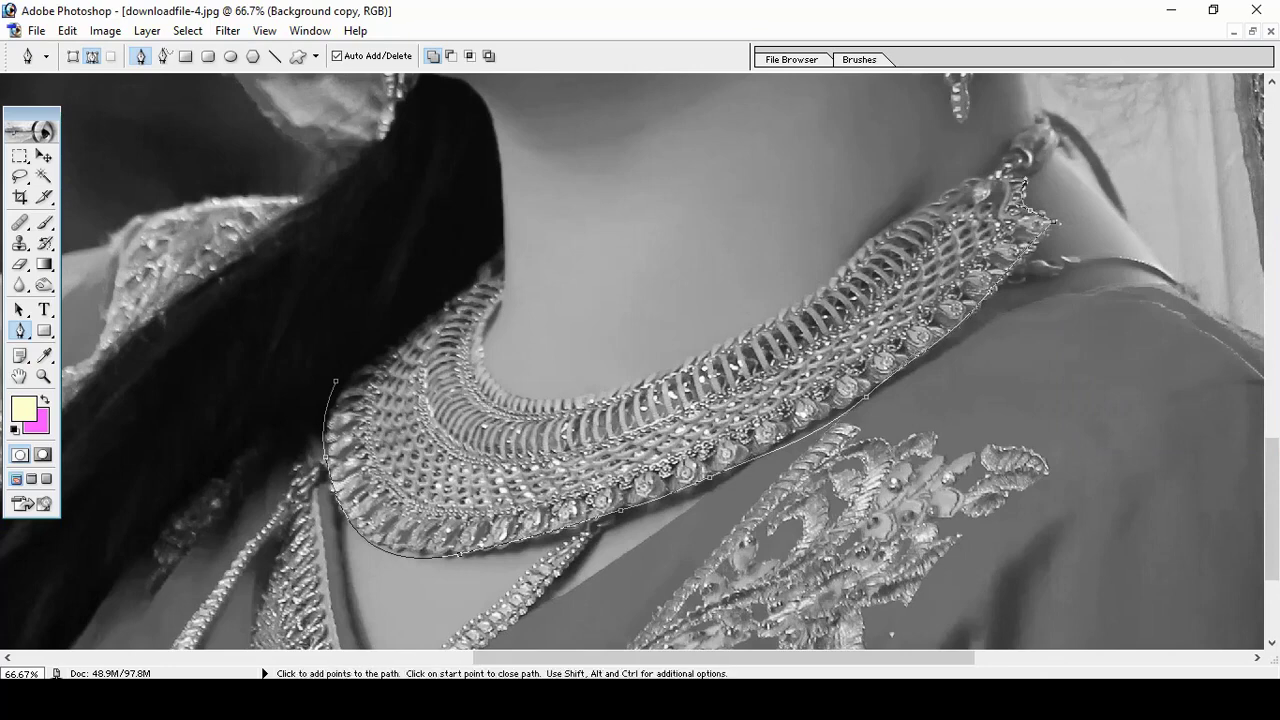
left_click(1056, 118)
left_click(1036, 116)
left_click(1027, 131)
left_click(1000, 162)
left_click(980, 178)
Step: Trace back along the necklace's inner edge and close the path at its start point
left_click(922, 208)
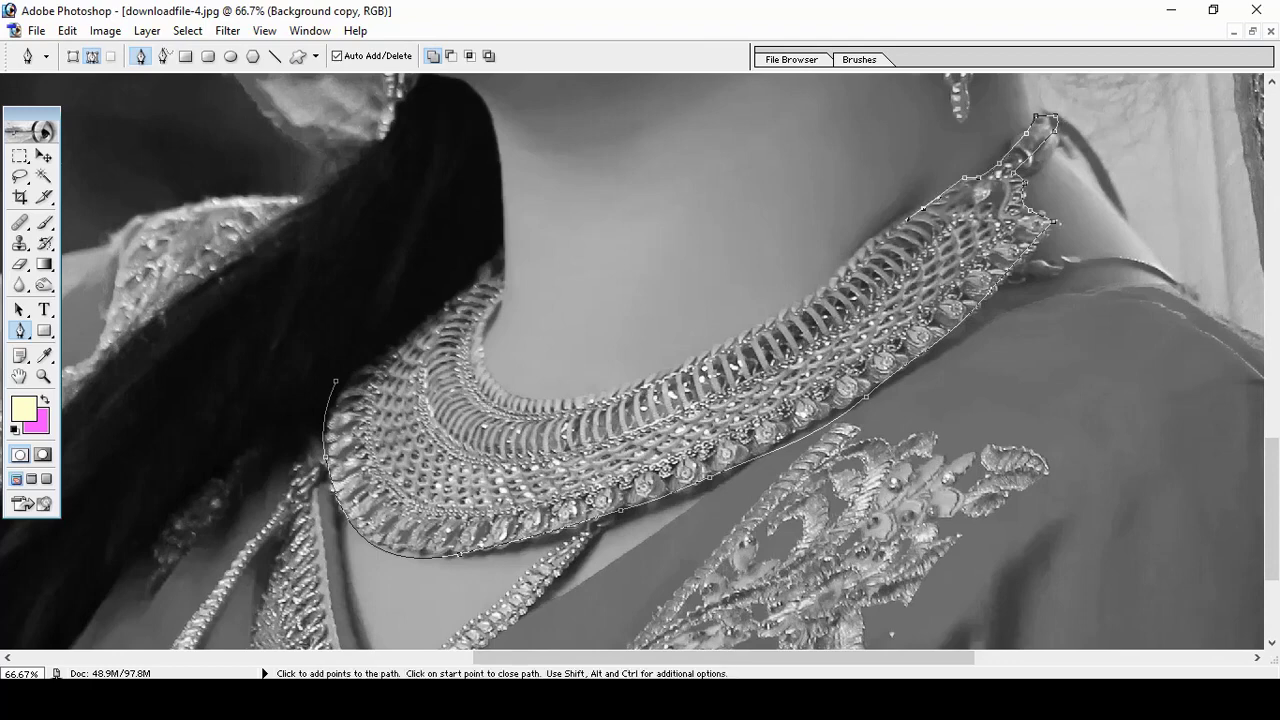
left_click_drag(906, 205, 802, 299)
left_click(720, 337)
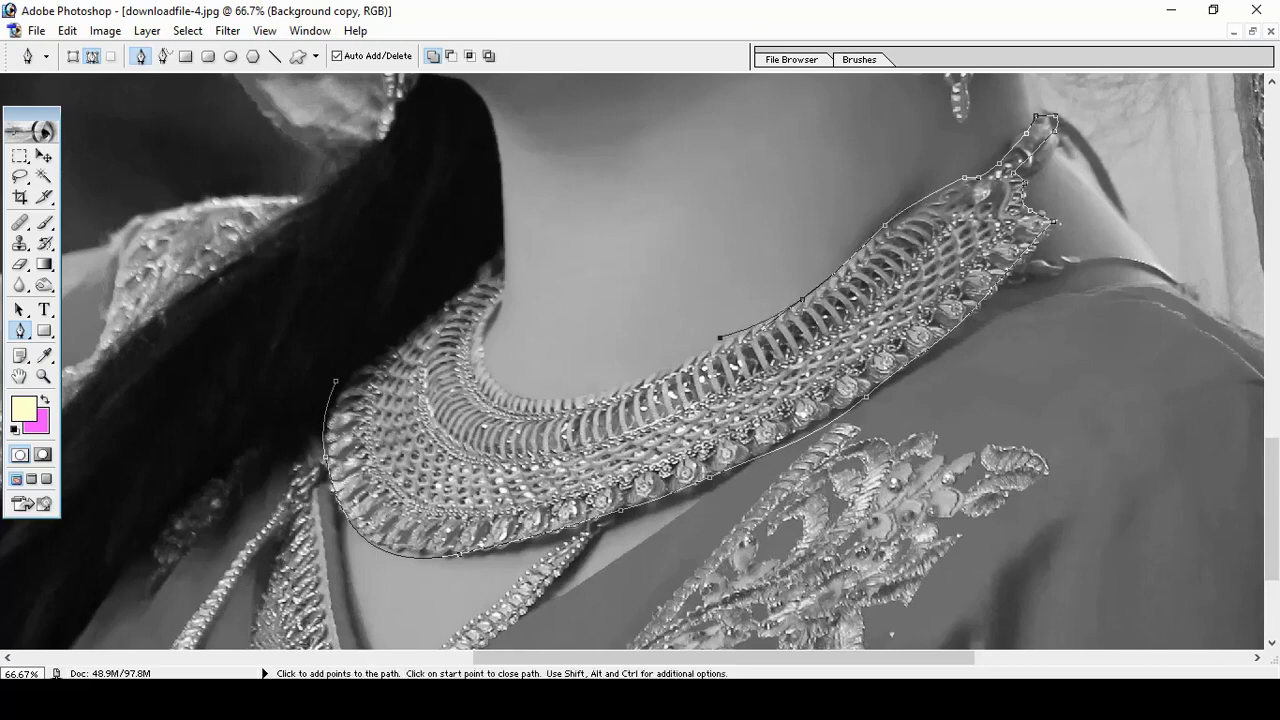
left_click_drag(720, 337, 660, 371)
left_click_drag(575, 397, 525, 394)
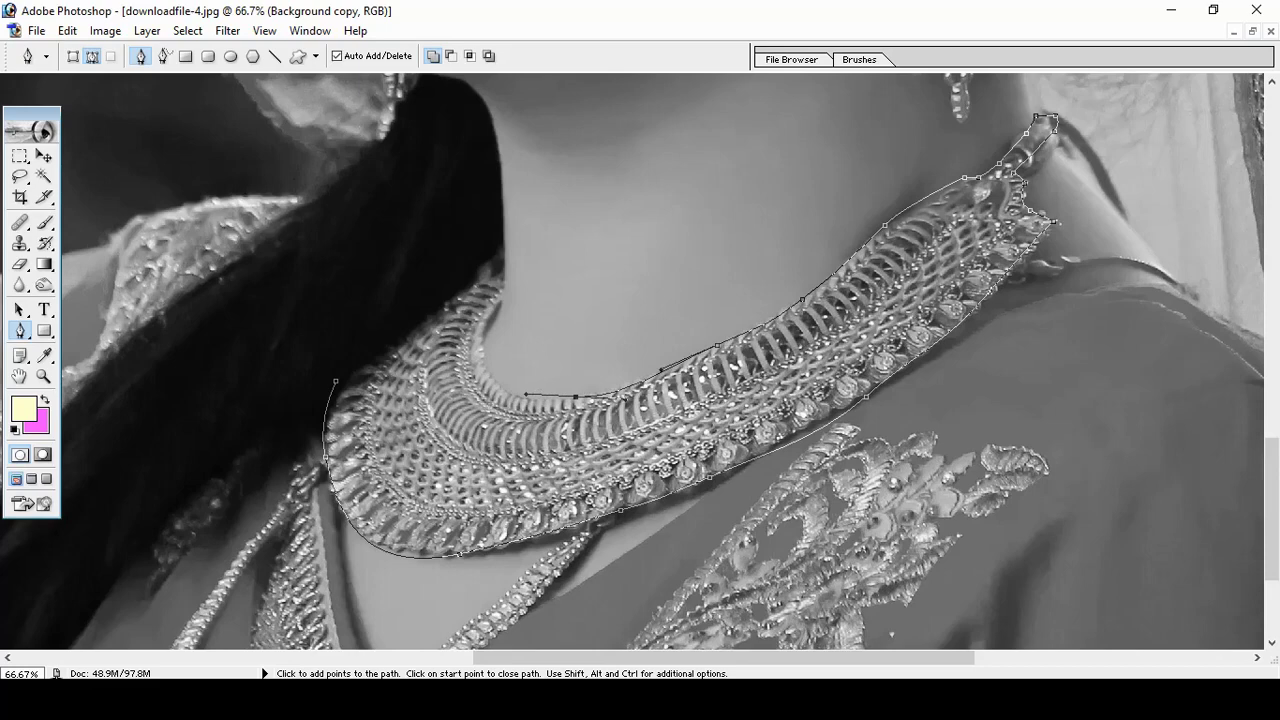
left_click(528, 404, "ctrl")
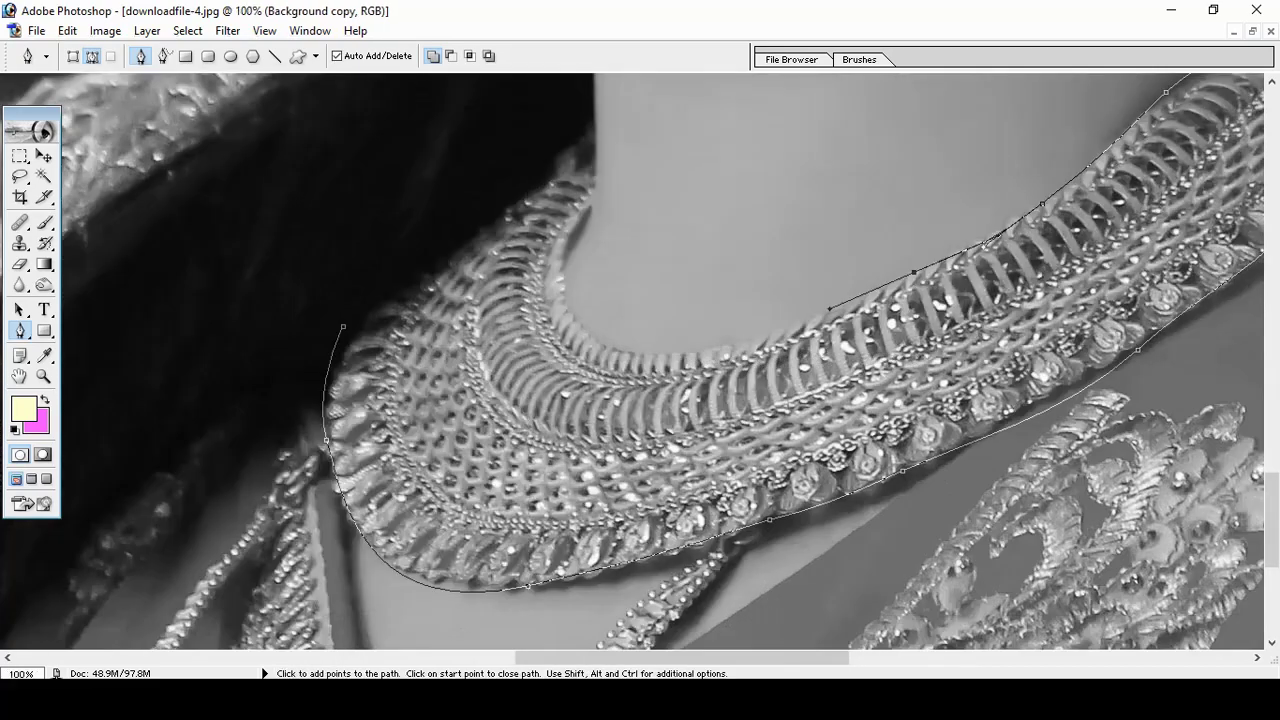
mouse_move(711, 350)
left_mouse_down()
mouse_move(642, 356)
mouse_move(564, 304)
left_mouse_up()
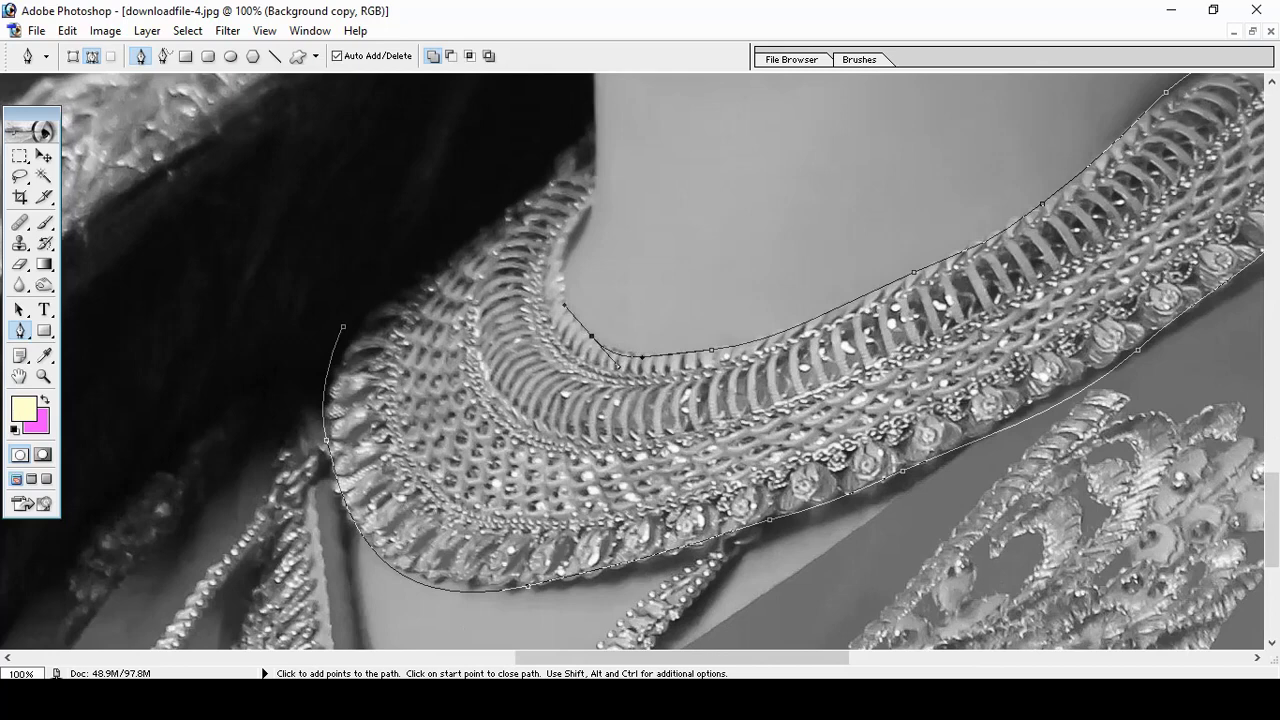
left_click_drag(582, 205, 591, 186)
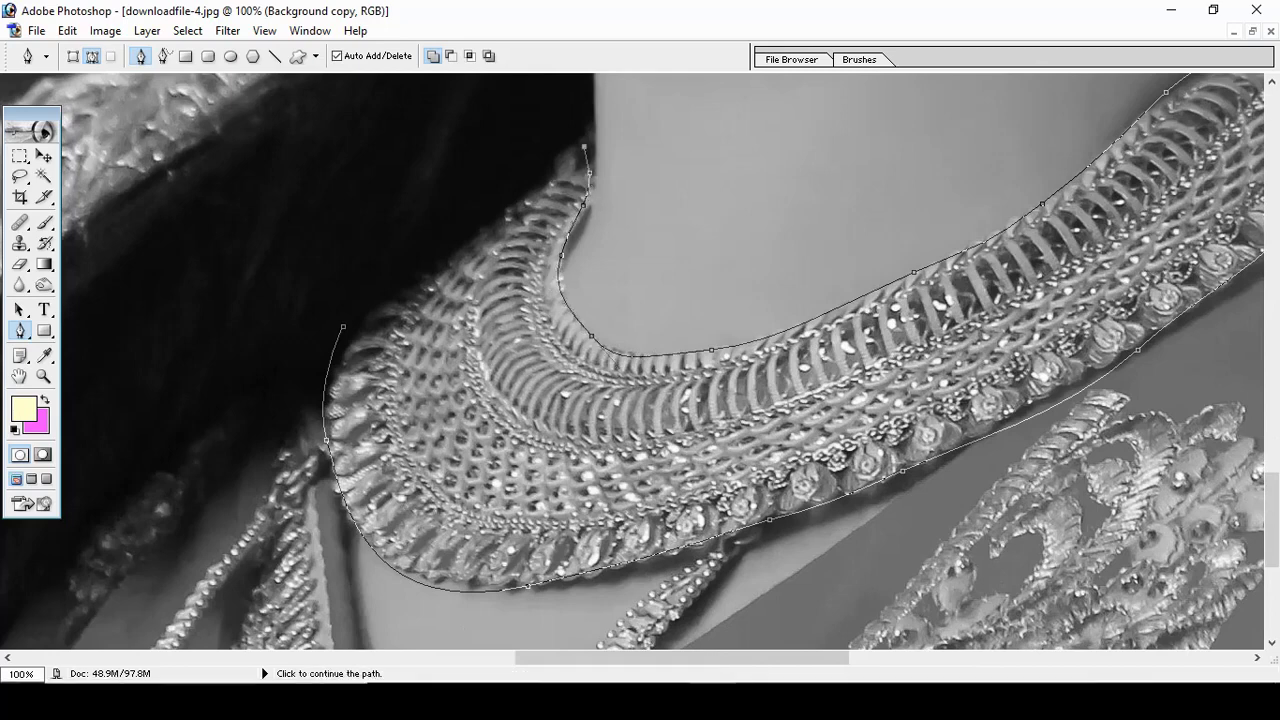
left_click_drag(554, 160, 538, 183)
left_click(502, 209)
left_click_drag(415, 279, 323, 332)
right_click(348, 332)
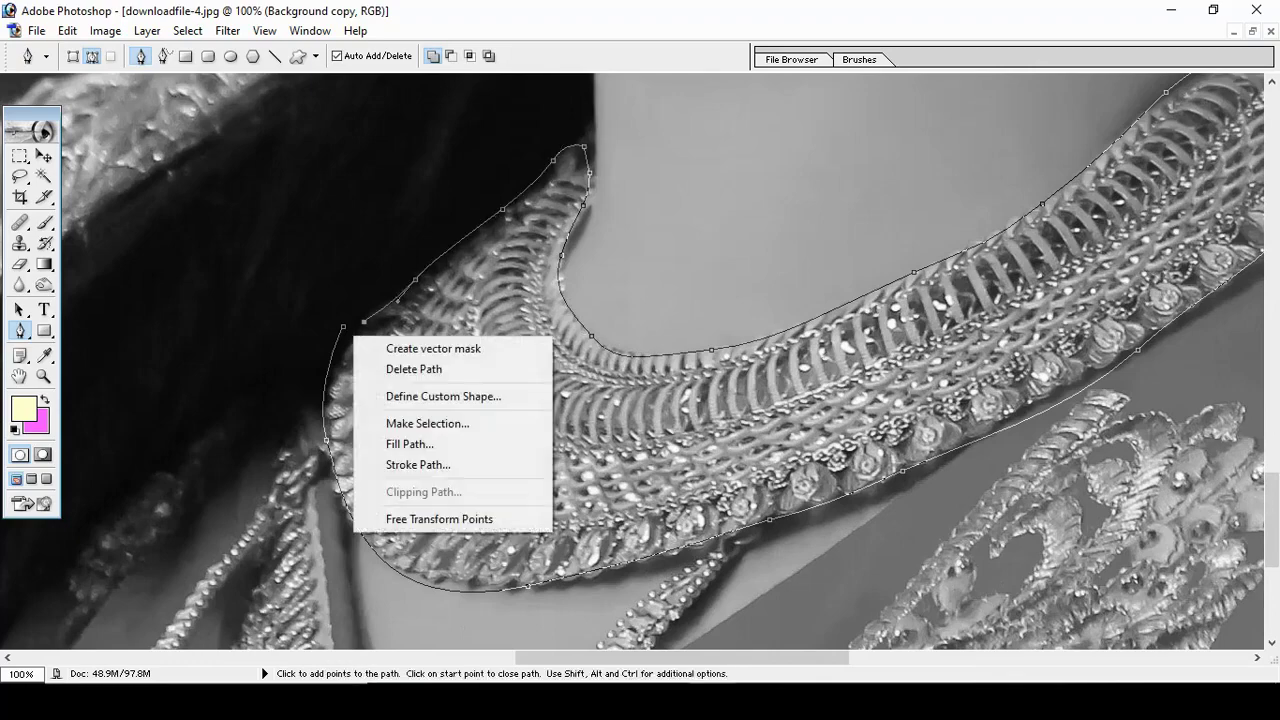
Step: Convert the necklace path into a selection and pick an enlarged Eraser brush
left_click(457, 423)
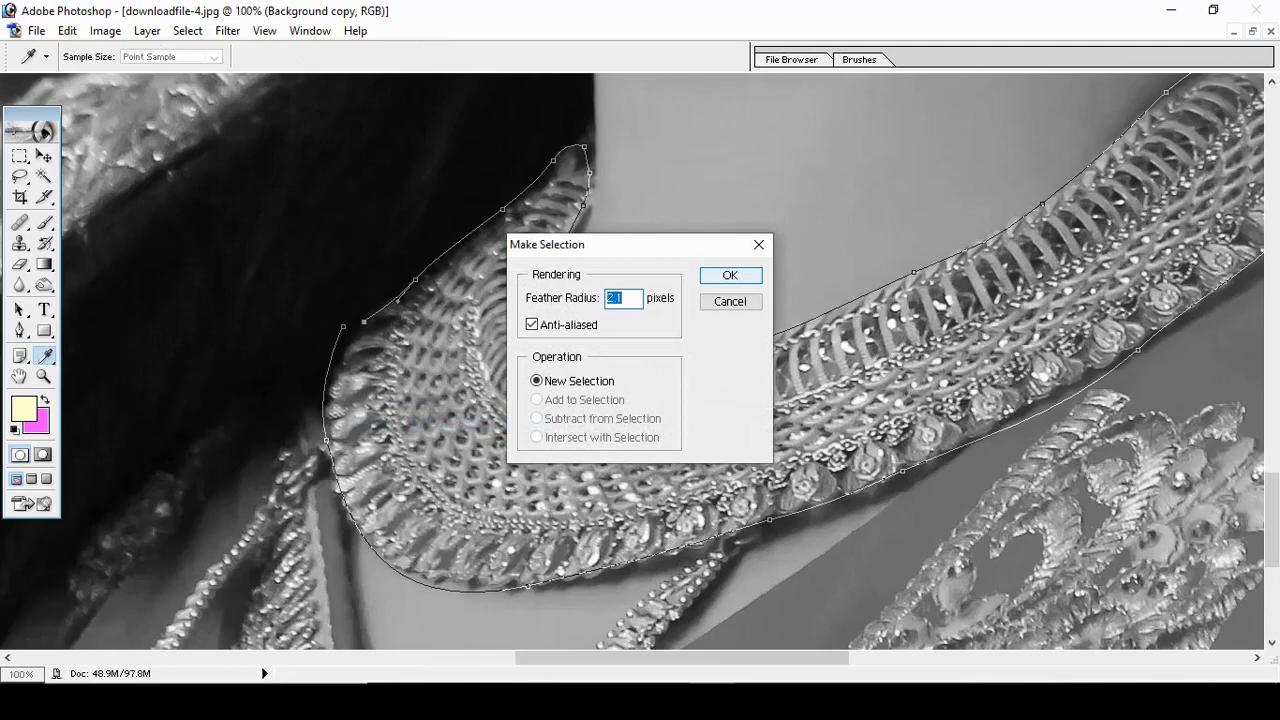
left_click(730, 276)
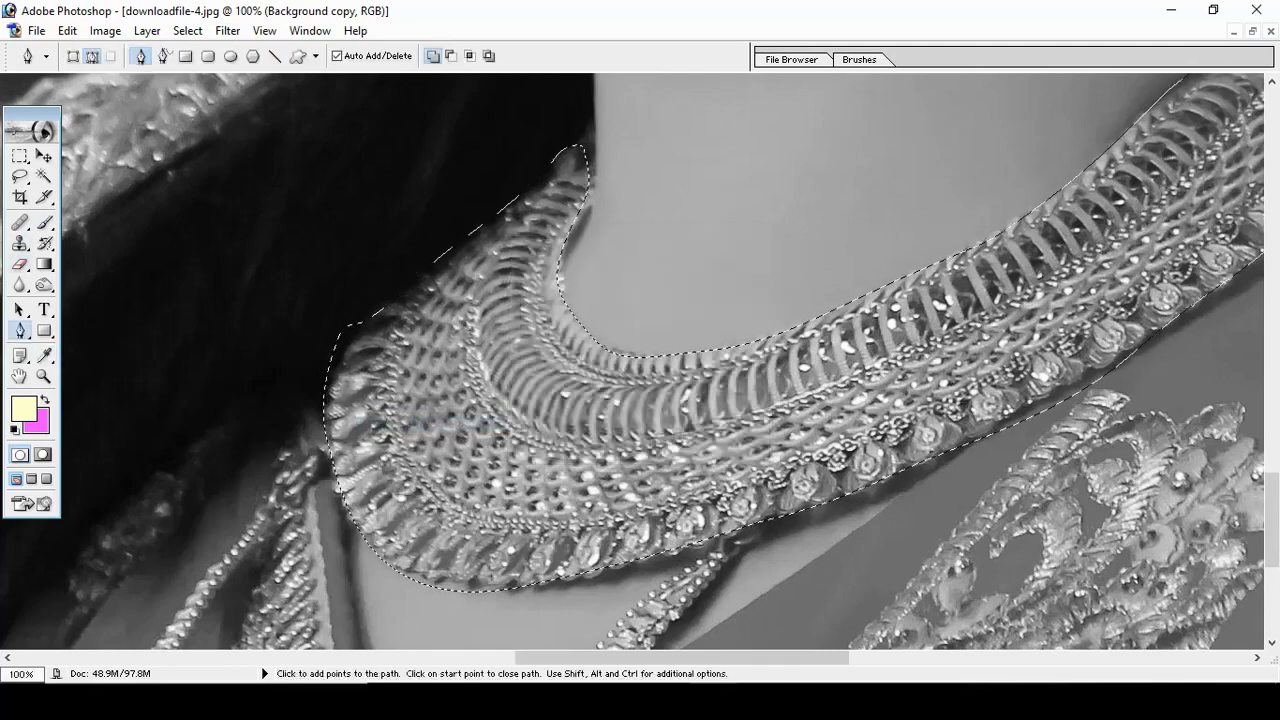
key("e")
key("bracketright")
key("bracketright")
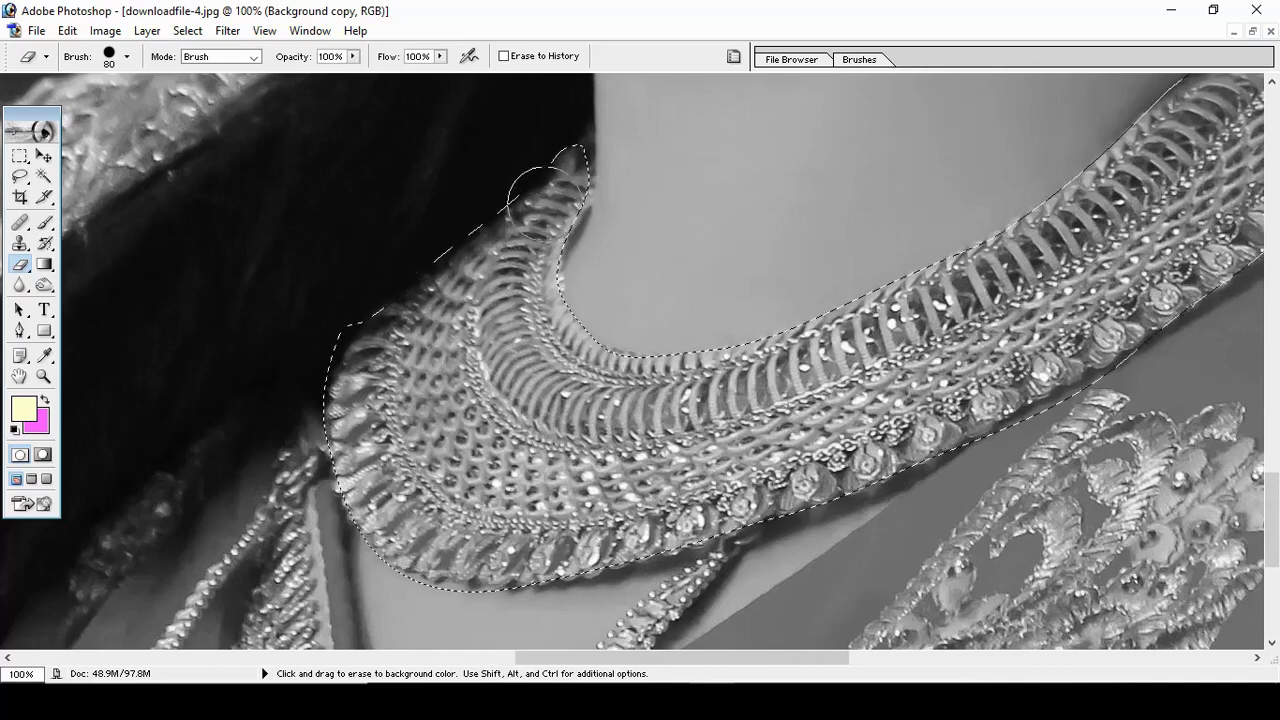
key("bracketright")
key("bracketright")
key("bracketright")
Step: Erase the black-and-white copy inside the selection until the whole necklace shows gold
mouse_move(531, 177)
left_mouse_down()
mouse_move(548, 205)
mouse_move(430, 440)
mouse_move(386, 286)
mouse_move(420, 540)
mouse_move(515, 450)
mouse_move(575, 445)
mouse_move(630, 470)
mouse_move(700, 470)
mouse_move(820, 440)
mouse_move(960, 310)
left_mouse_up()
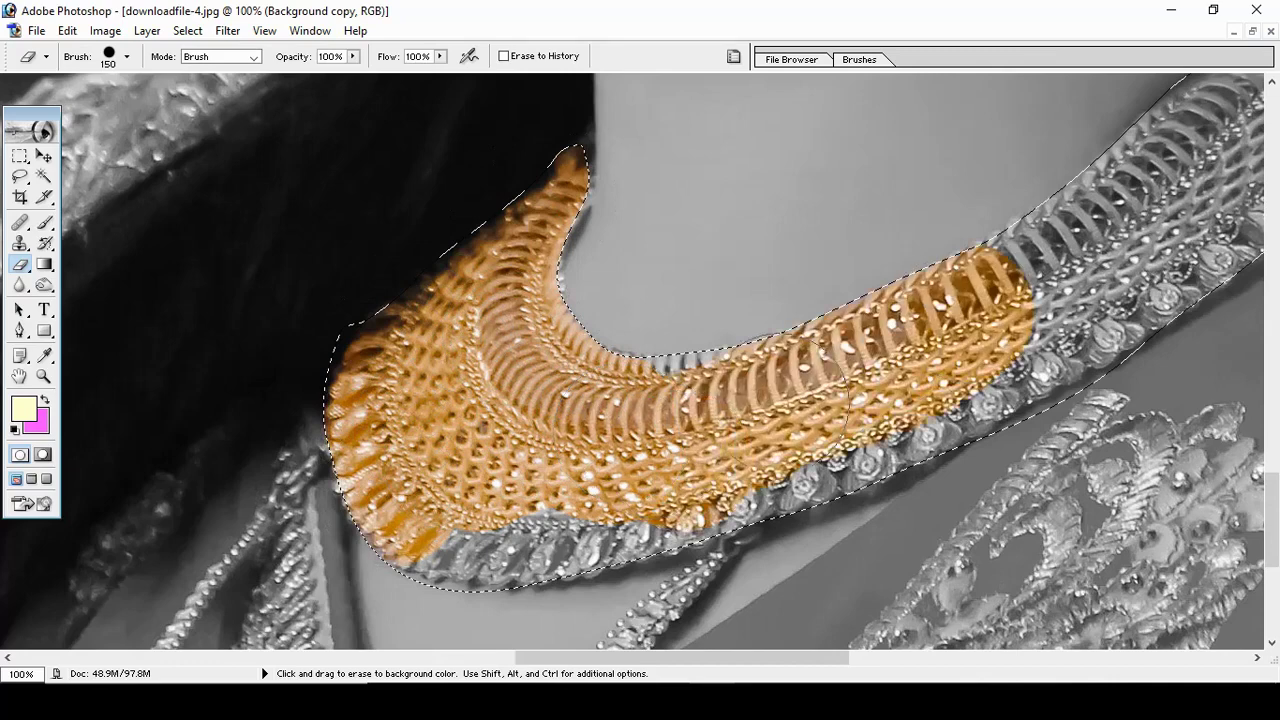
left_click_drag(335, 470, 840, 480)
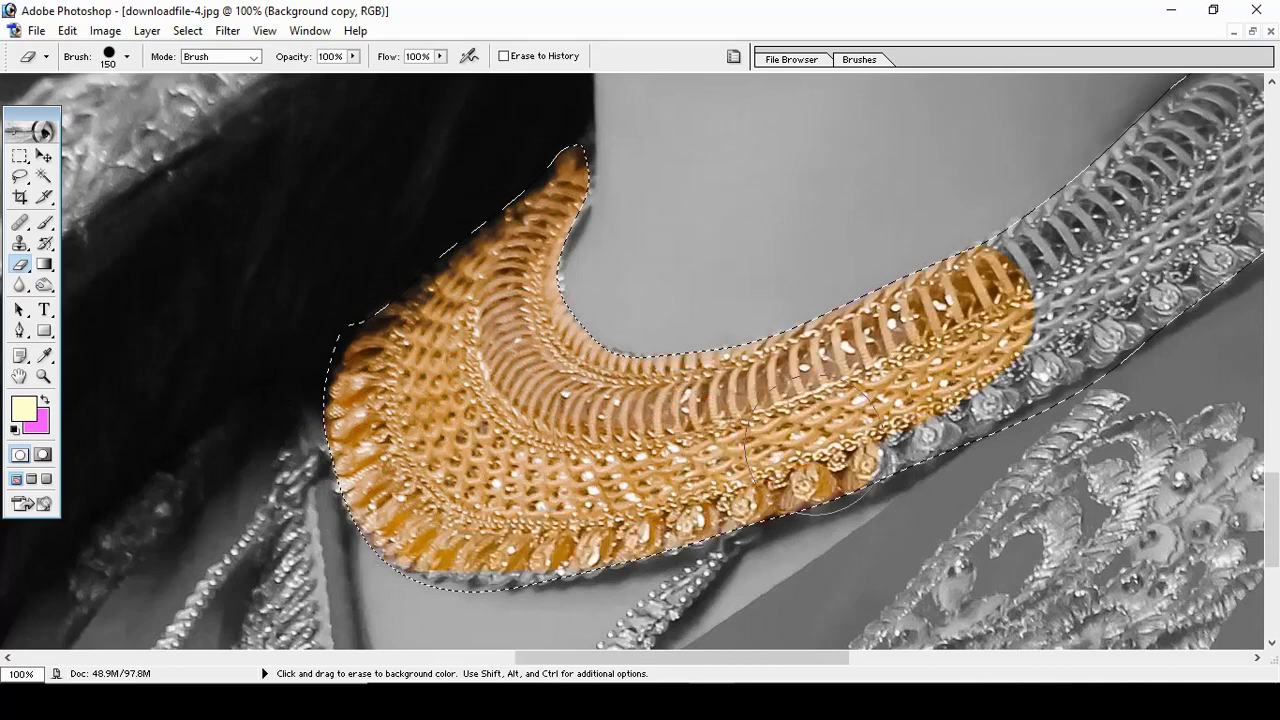
mouse_move(950, 410)
left_mouse_down()
mouse_move(900, 385)
mouse_move(1110, 300)
left_mouse_up()
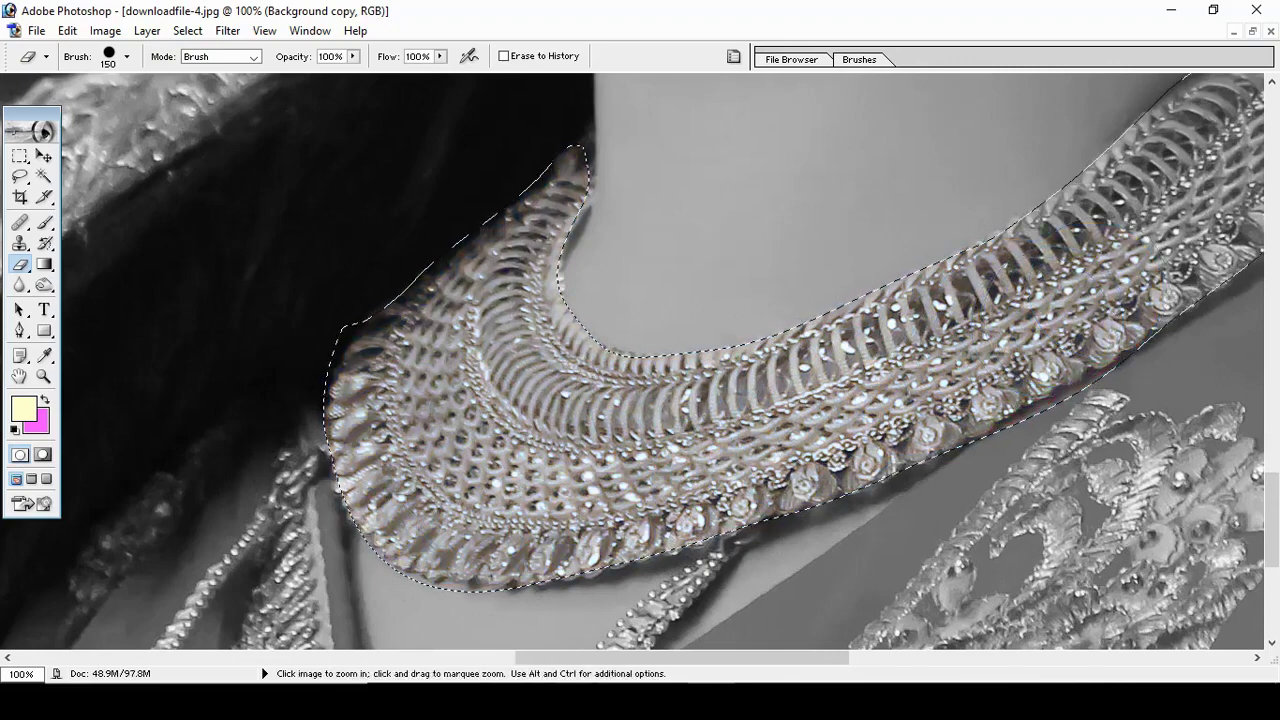
left_click(1000, 440, "ctrl")
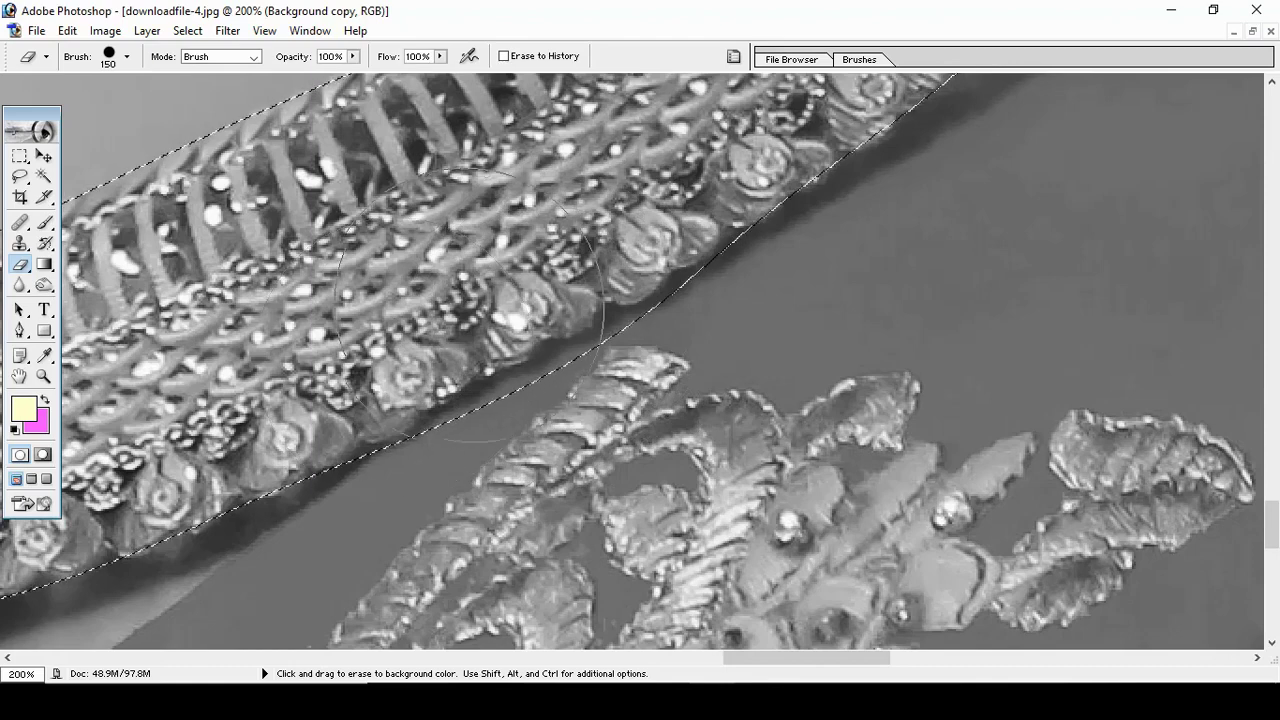
mouse_move(414, 257)
left_mouse_down()
mouse_move(375, 262)
mouse_move(525, 190)
left_mouse_up()
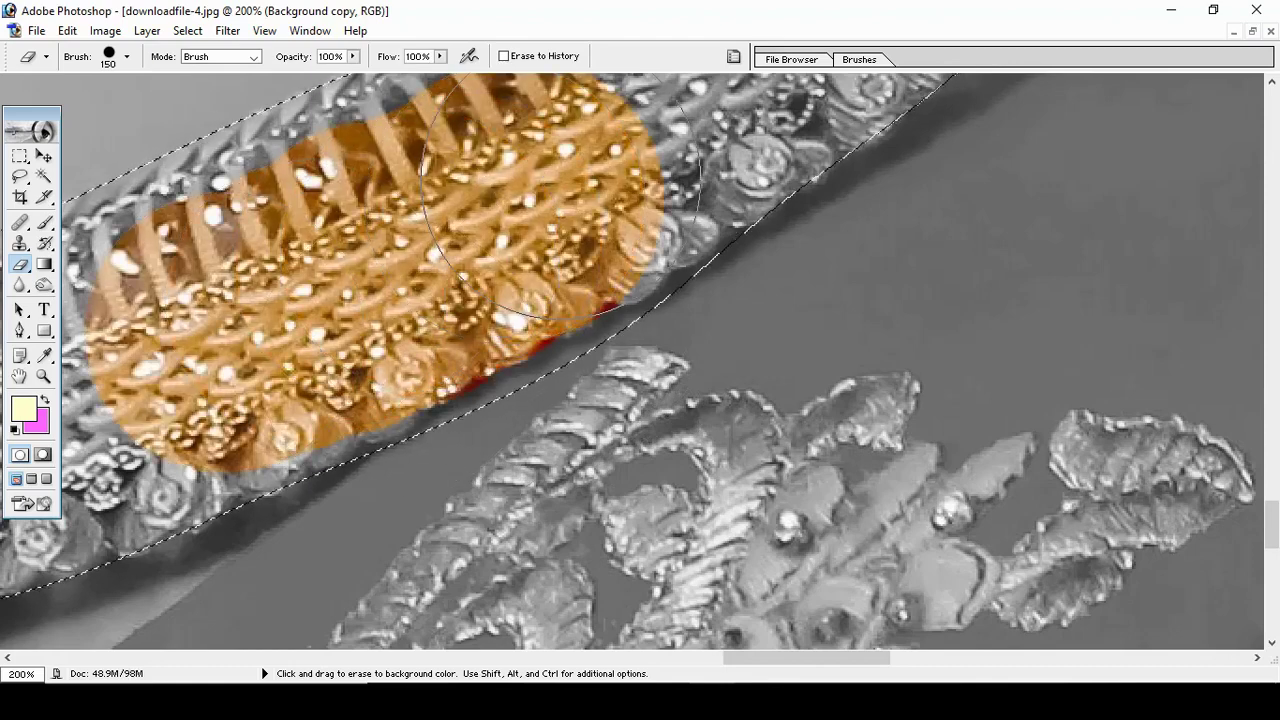
key("ctrl+alt+minus")
left_click_drag(626, 285, 850, 125)
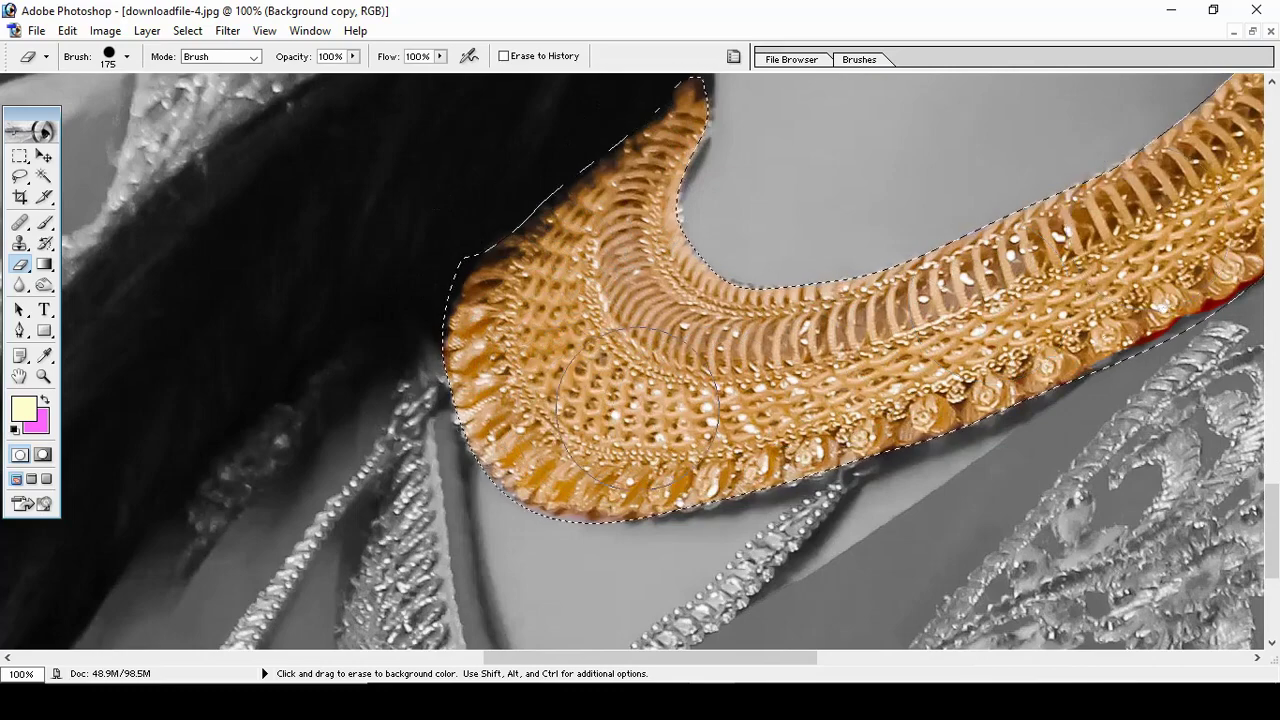
key("ctrl+minus")
key("ctrl+minus")
key("ctrl+minus")
key("ctrl+minus")
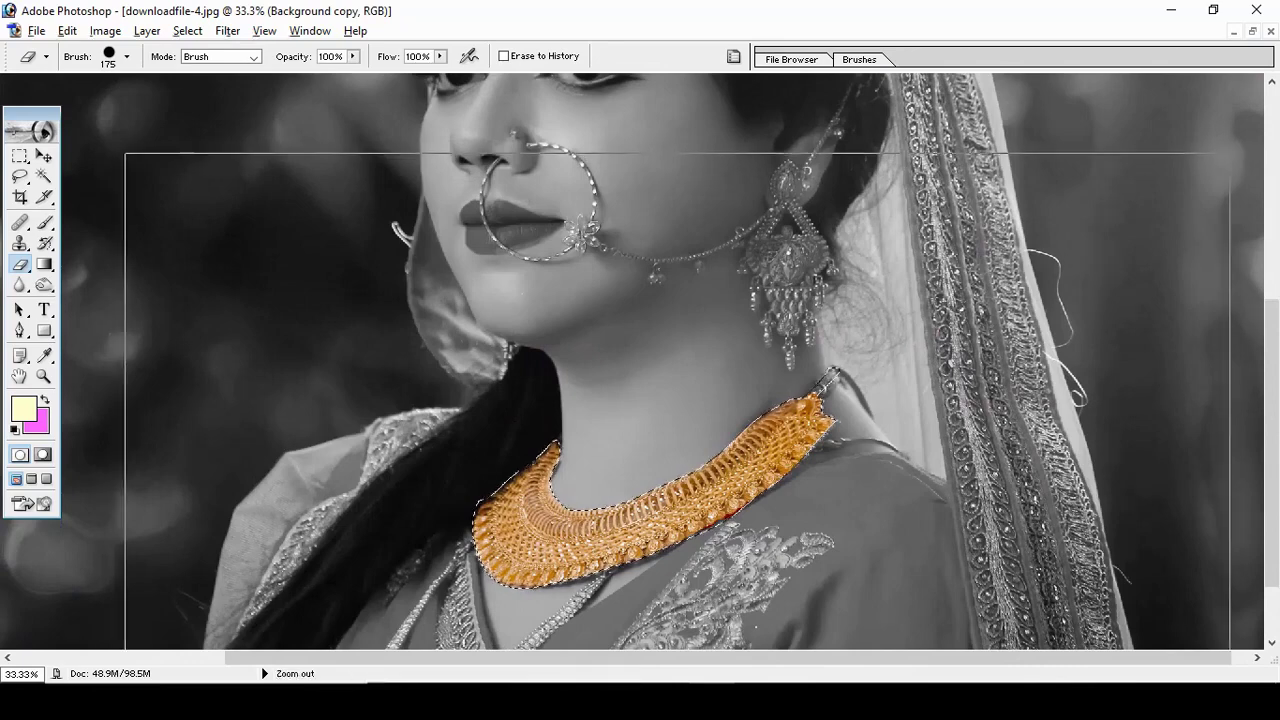
Step: Deselect the necklace and trace a pen path around the diagonal chain strip
key("m")
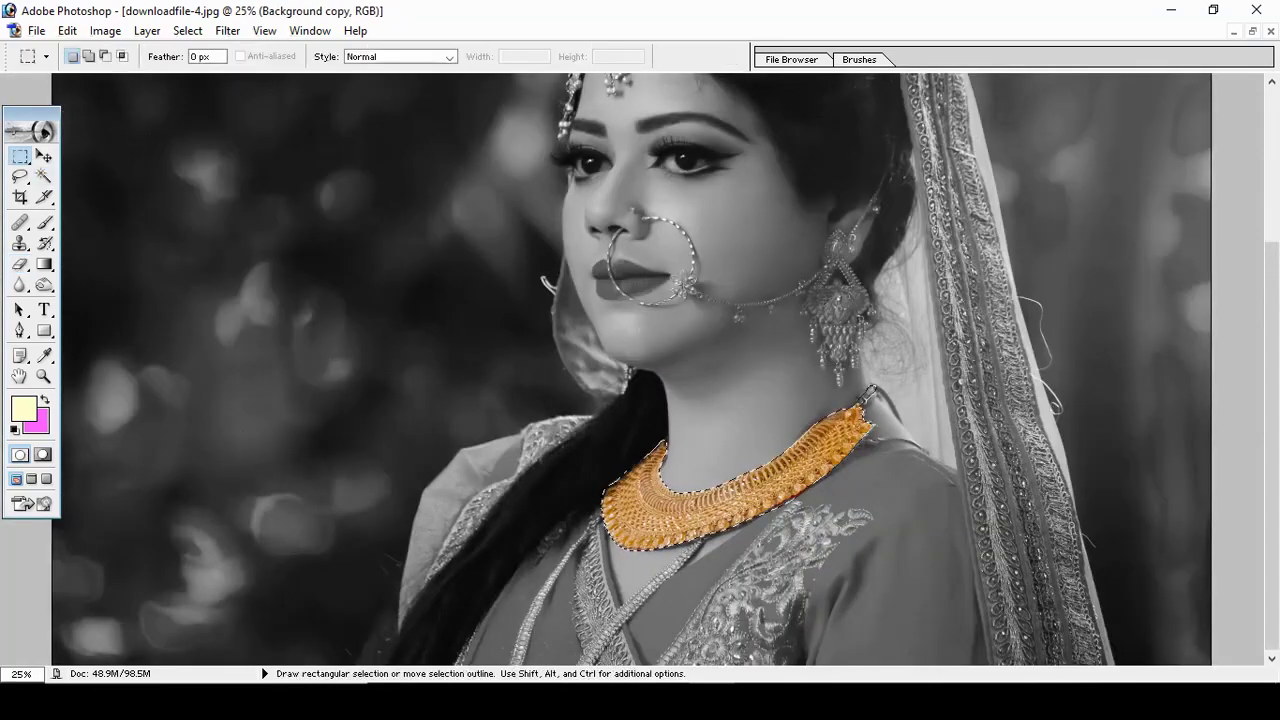
right_click(484, 232)
left_click(515, 243)
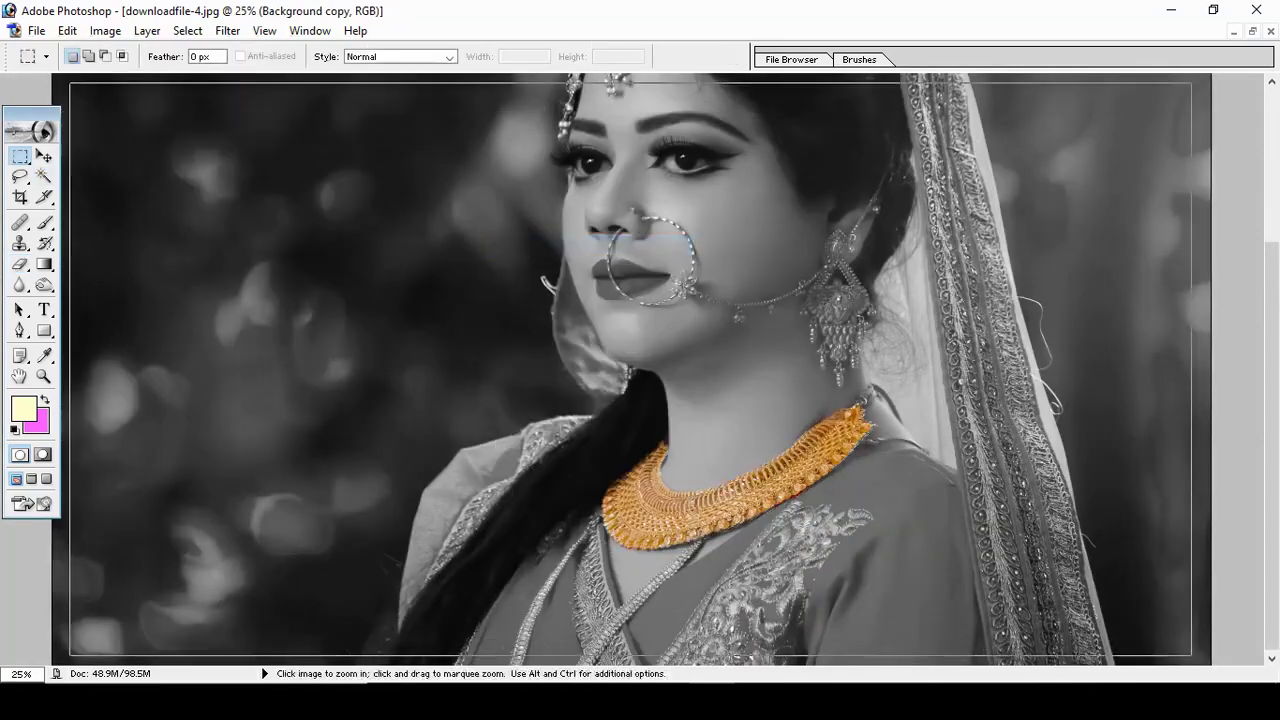
key("ctrl+plus")
key("ctrl+plus")
left_click_drag(700, 340, 790, 300)
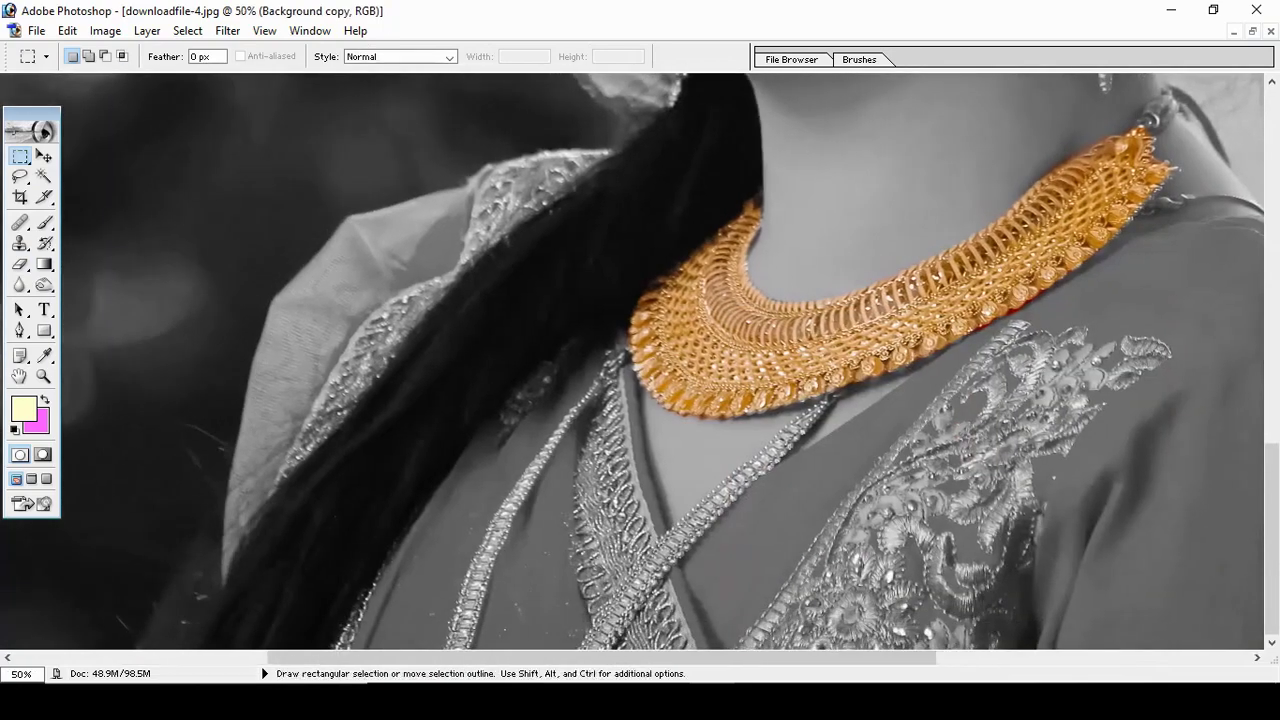
key("p")
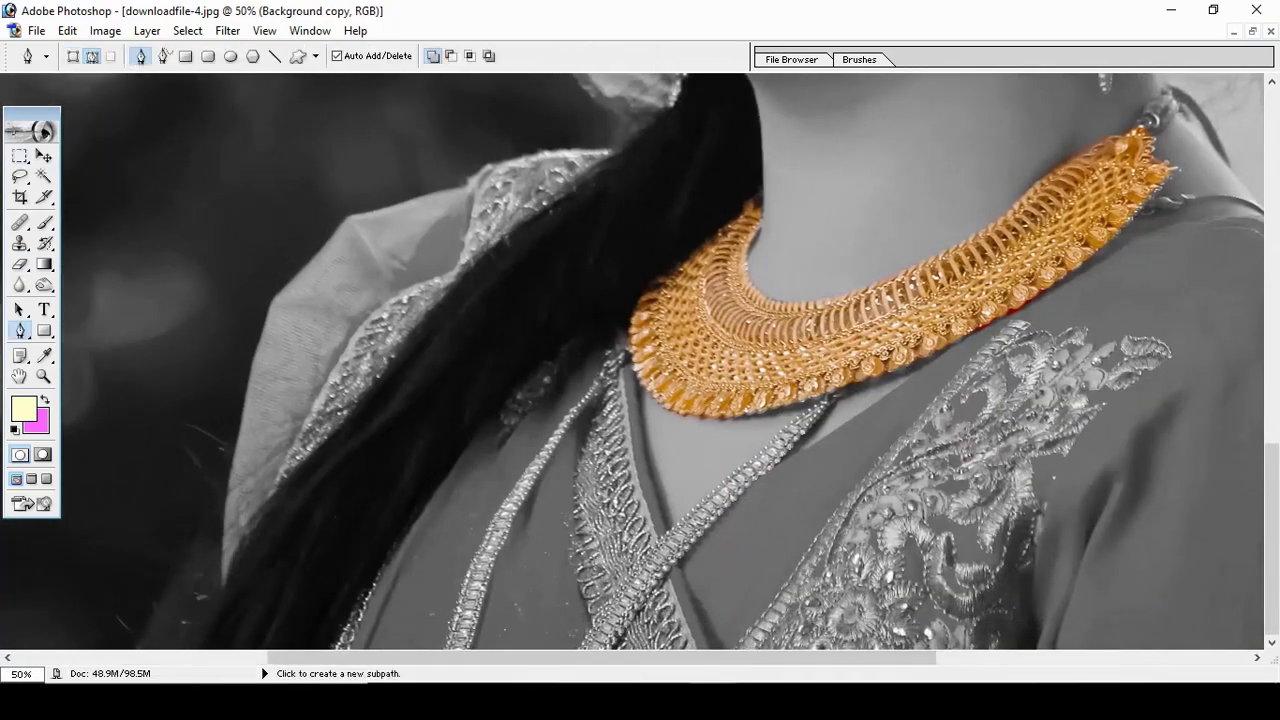
left_click(843, 394)
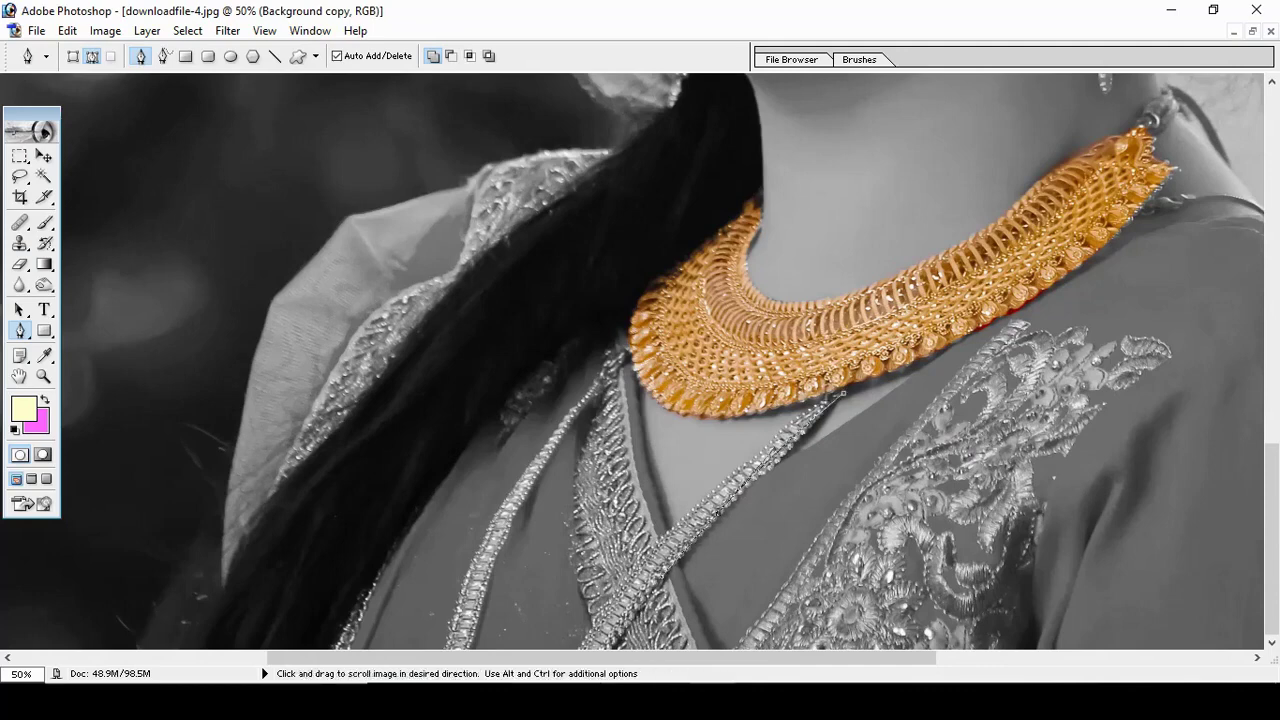
left_click_drag(750, 470, 862, 470)
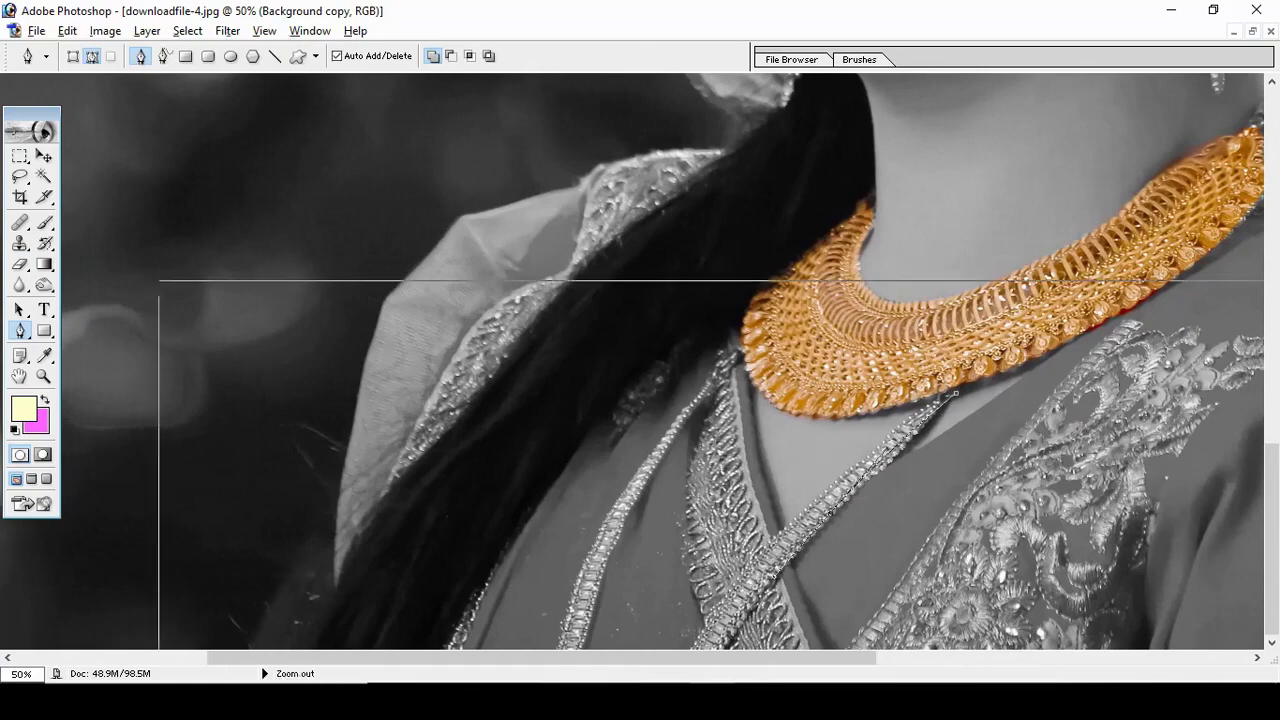
left_click(770, 240, "alt")
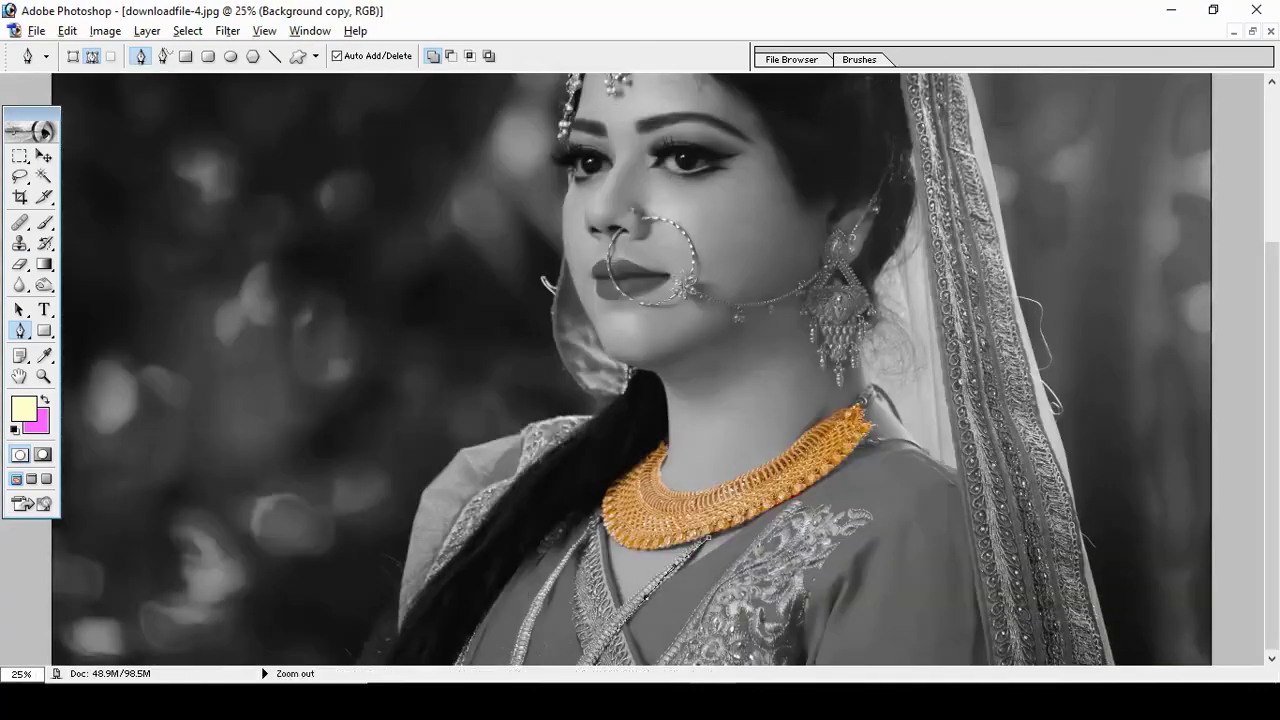
left_click(770, 240, "alt")
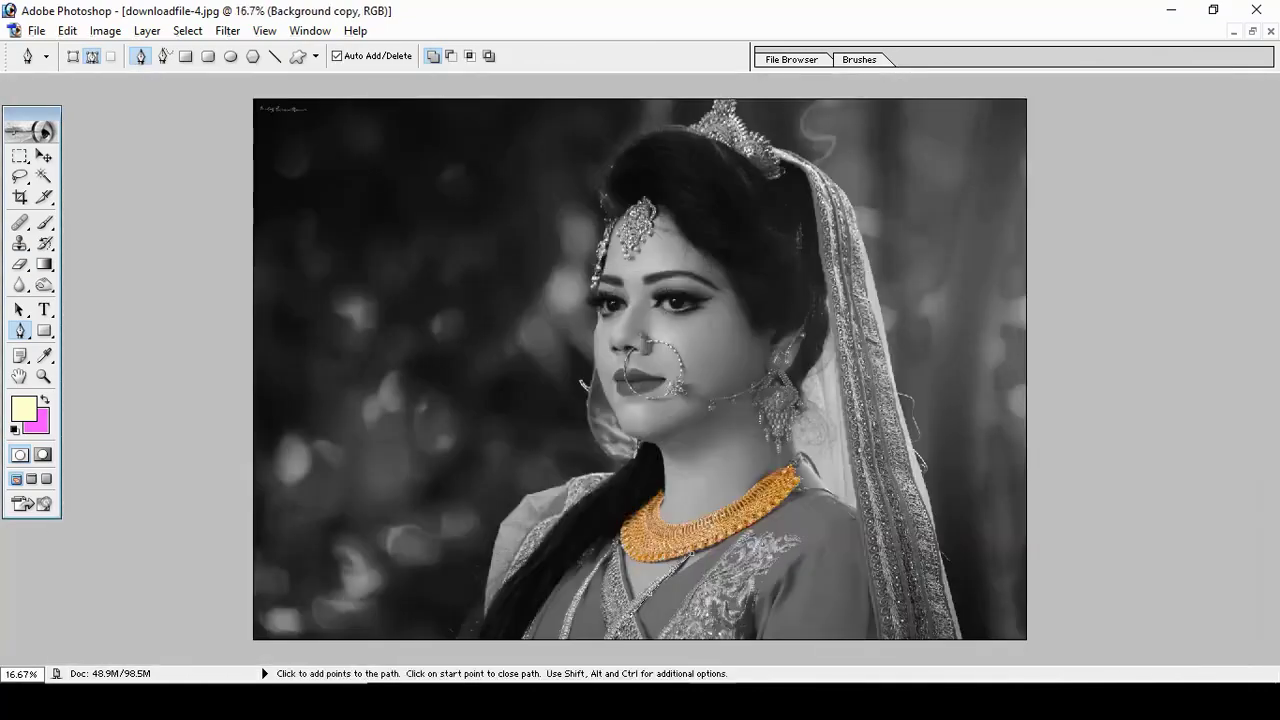
left_click(630, 560, "ctrl")
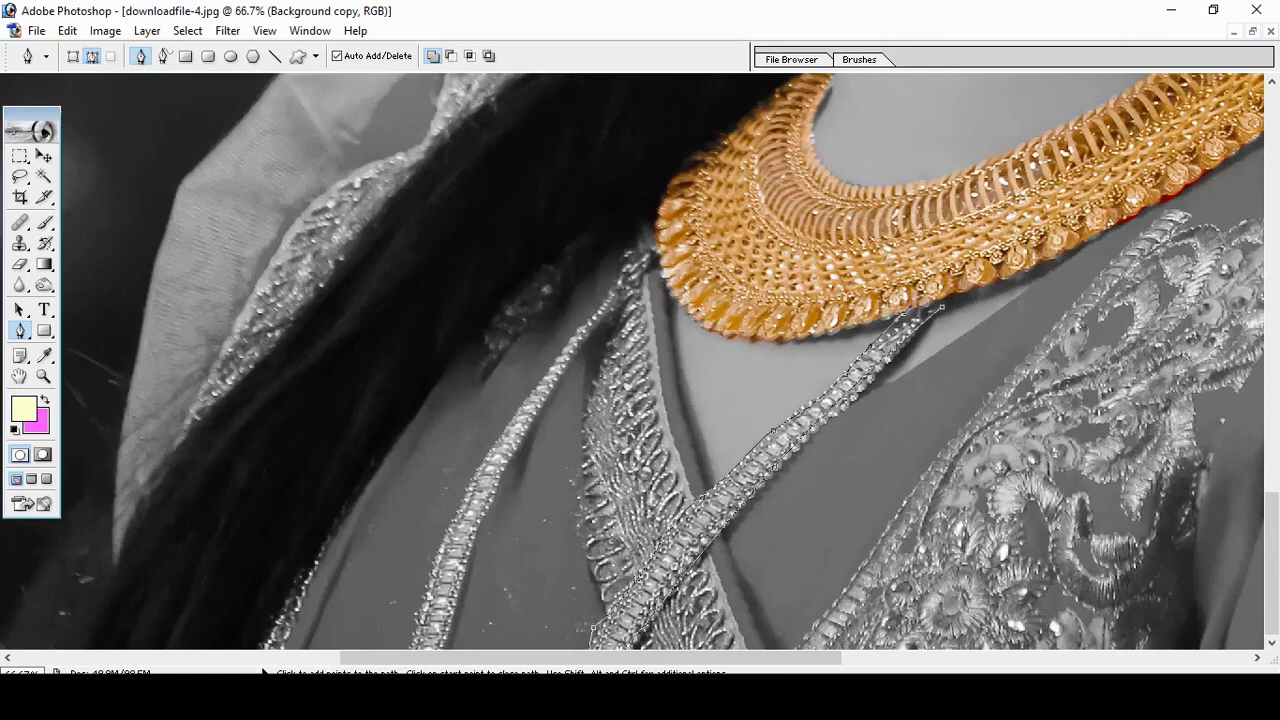
Step: Turn the strip path into a selection, erase it to reveal gold, and zoom out
right_click(930, 304)
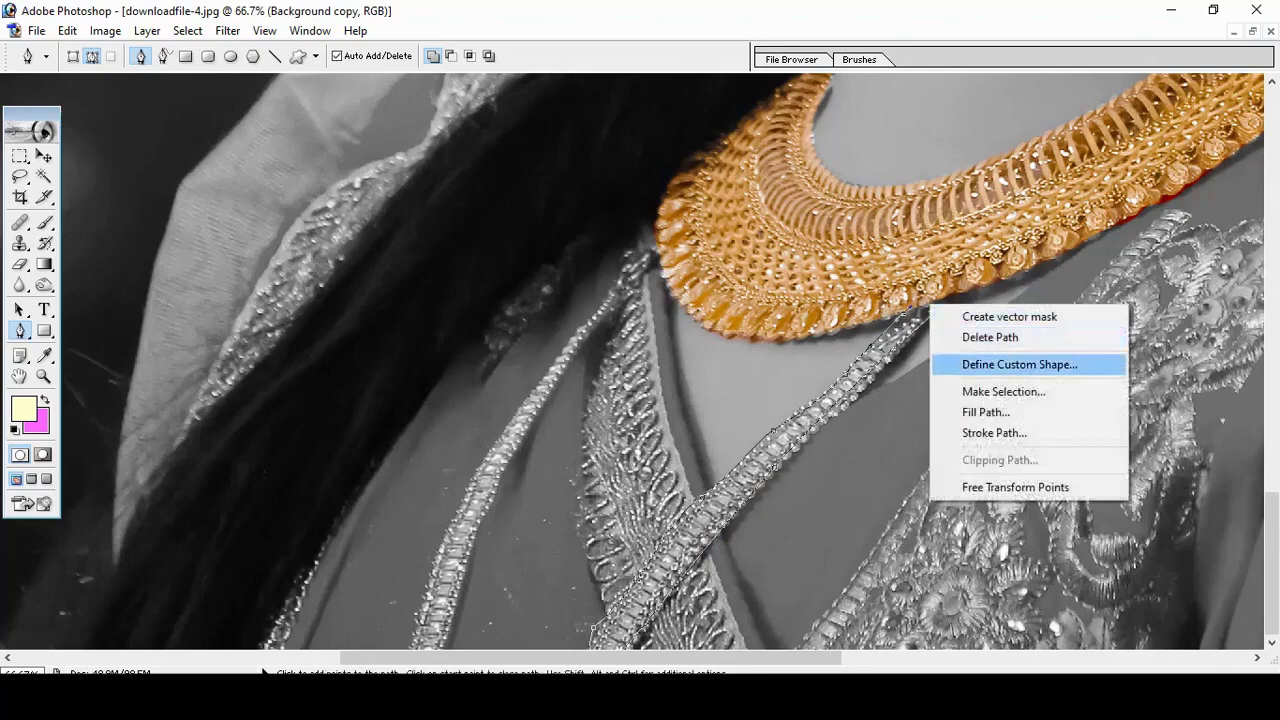
left_click(1003, 391)
left_click(729, 277)
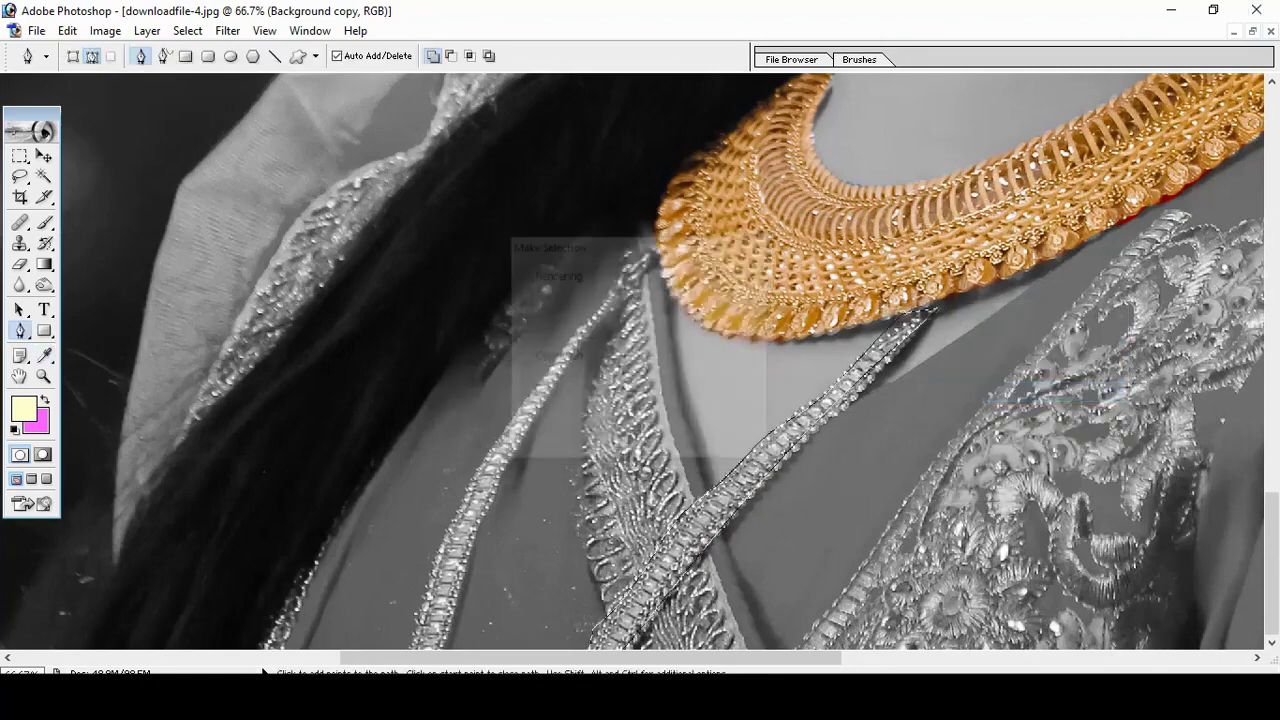
key("e")
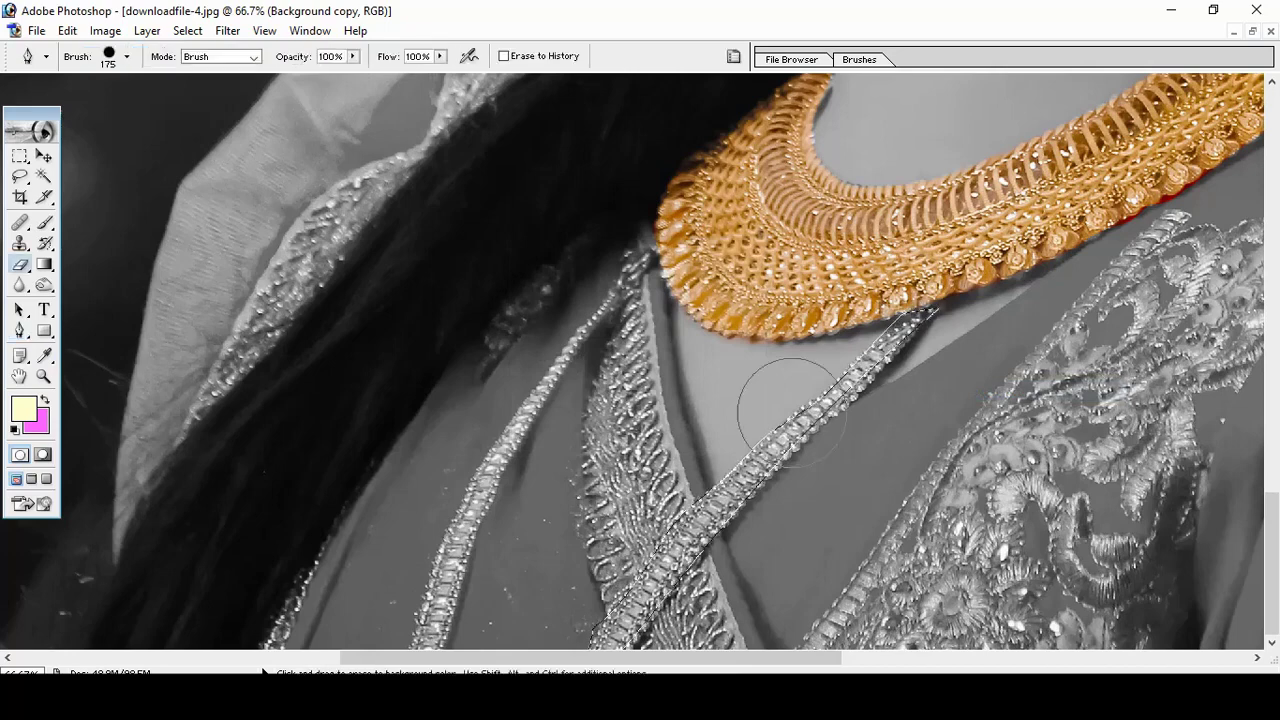
mouse_move(925, 315)
left_mouse_down()
mouse_move(660, 560)
mouse_move(600, 635)
left_mouse_up()
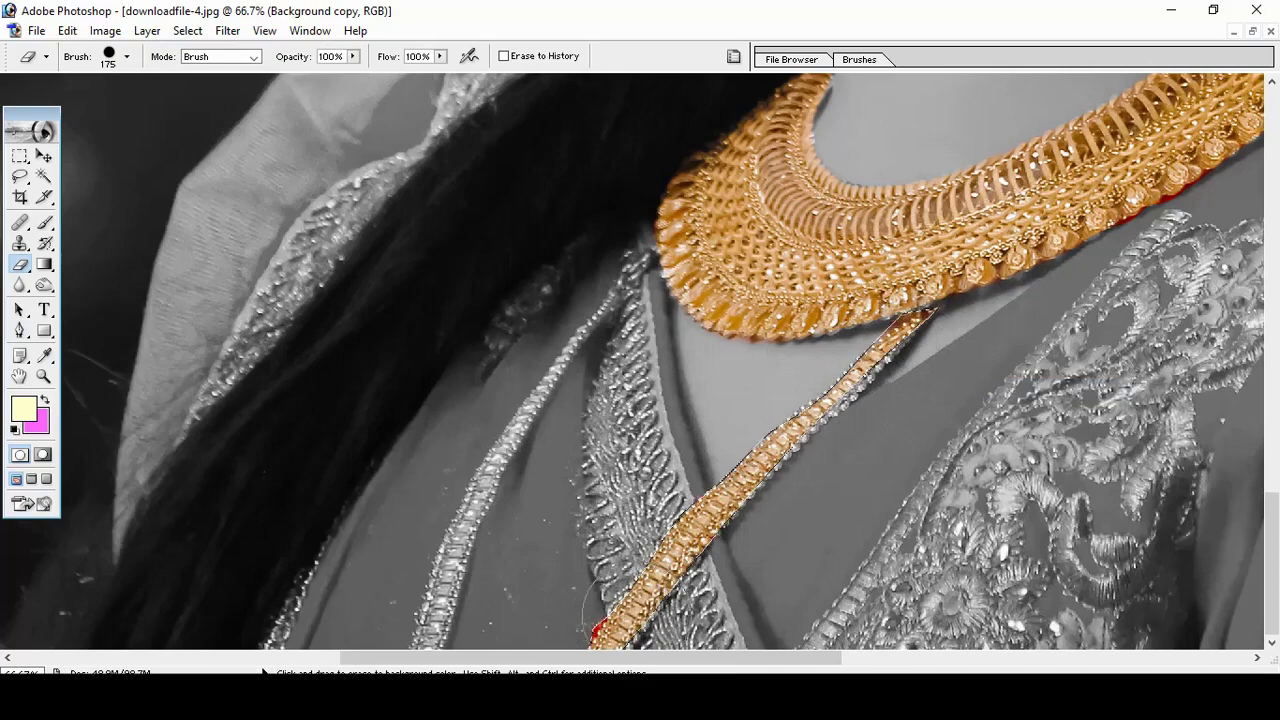
key("ctrl+minus")
key("ctrl+minus")
key("ctrl+minus")
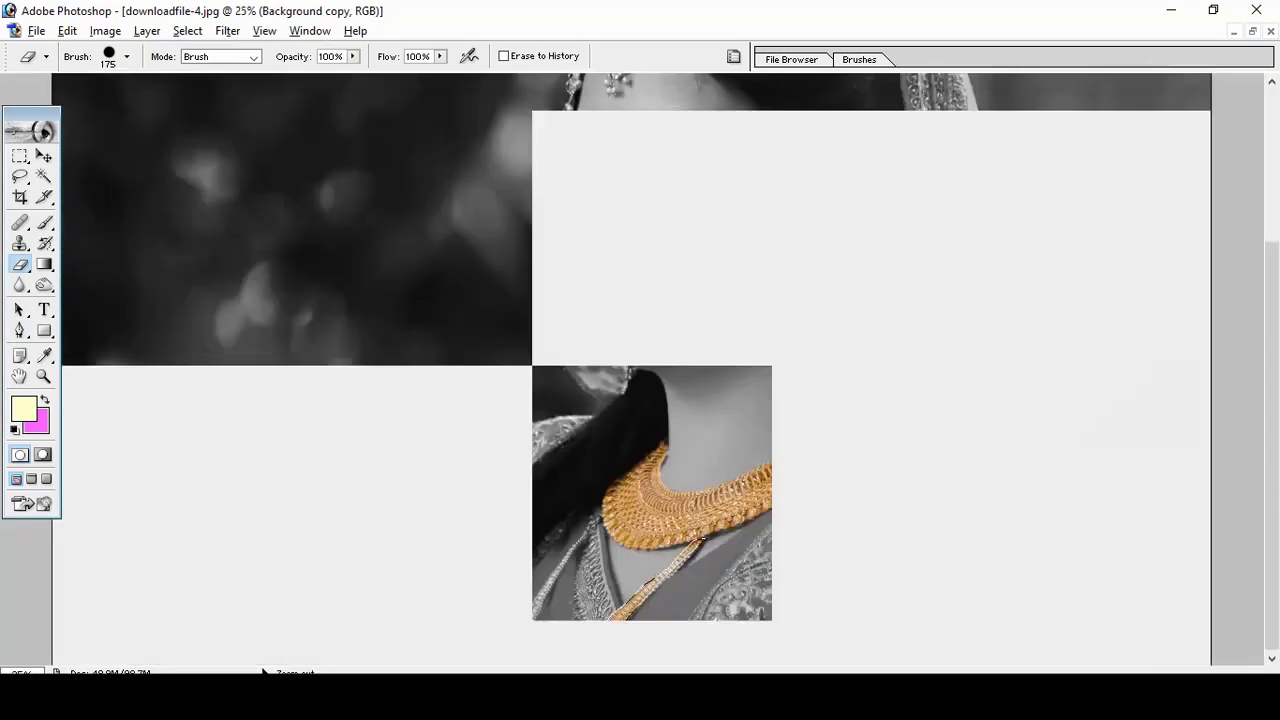
key("ctrl+minus")
key("ctrl+minus")
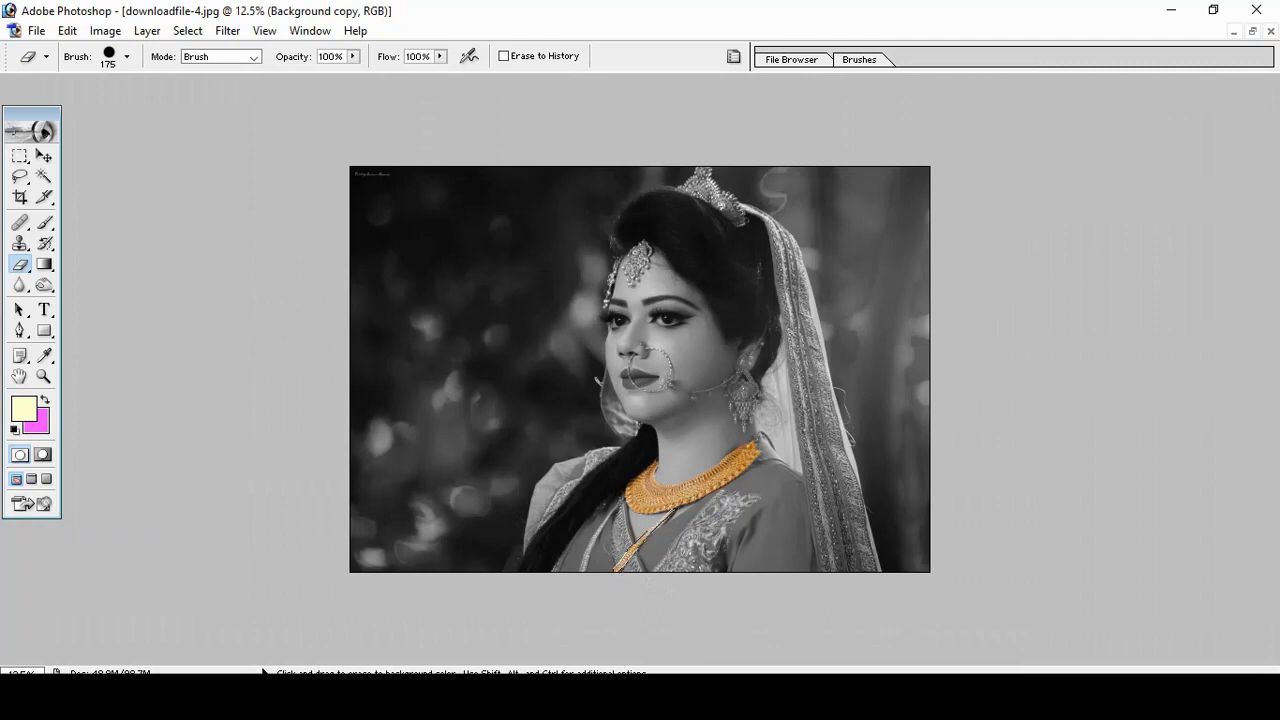
key("t")
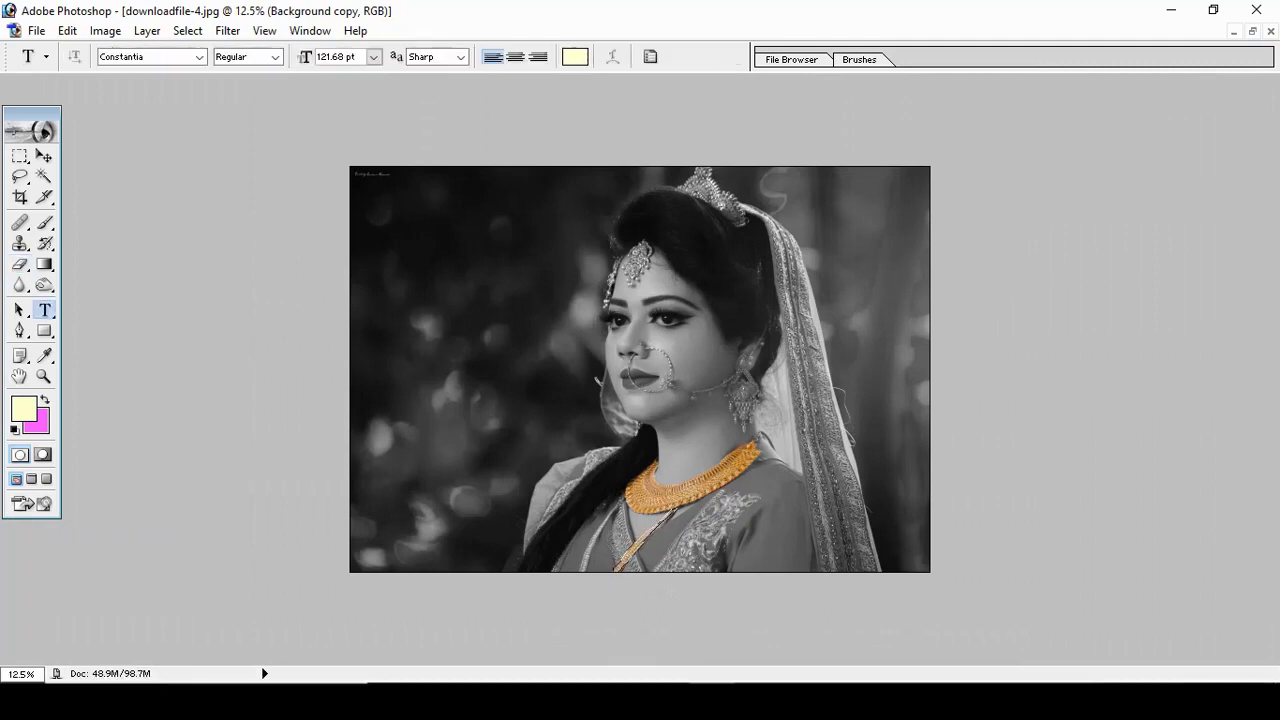
key("e")
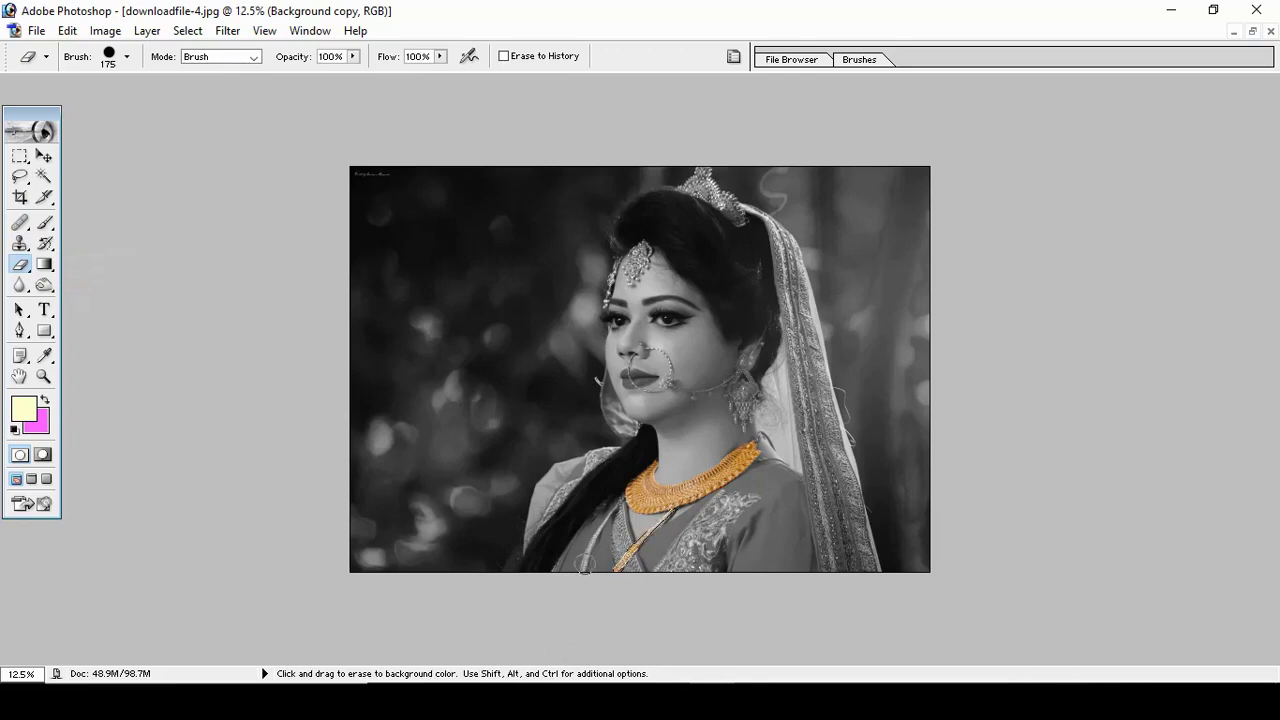
key("w")
left_click(658, 515)
right_click(658, 515)
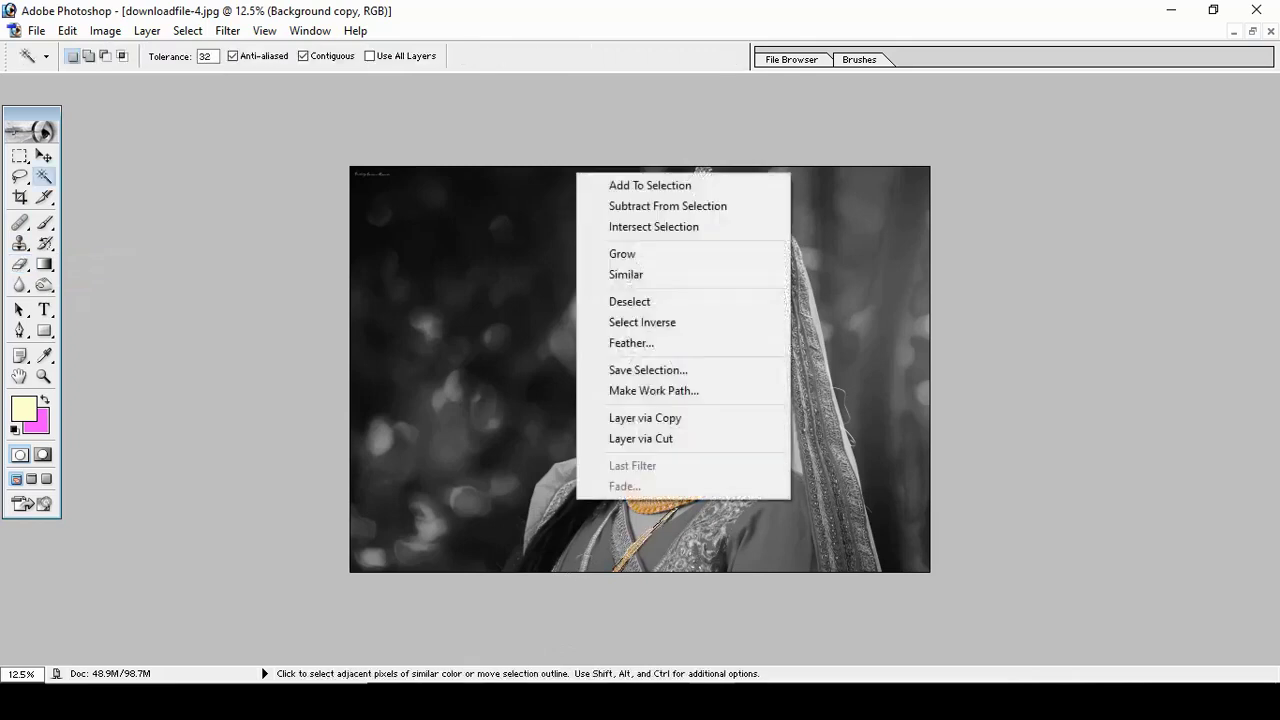
left_click(630, 301)
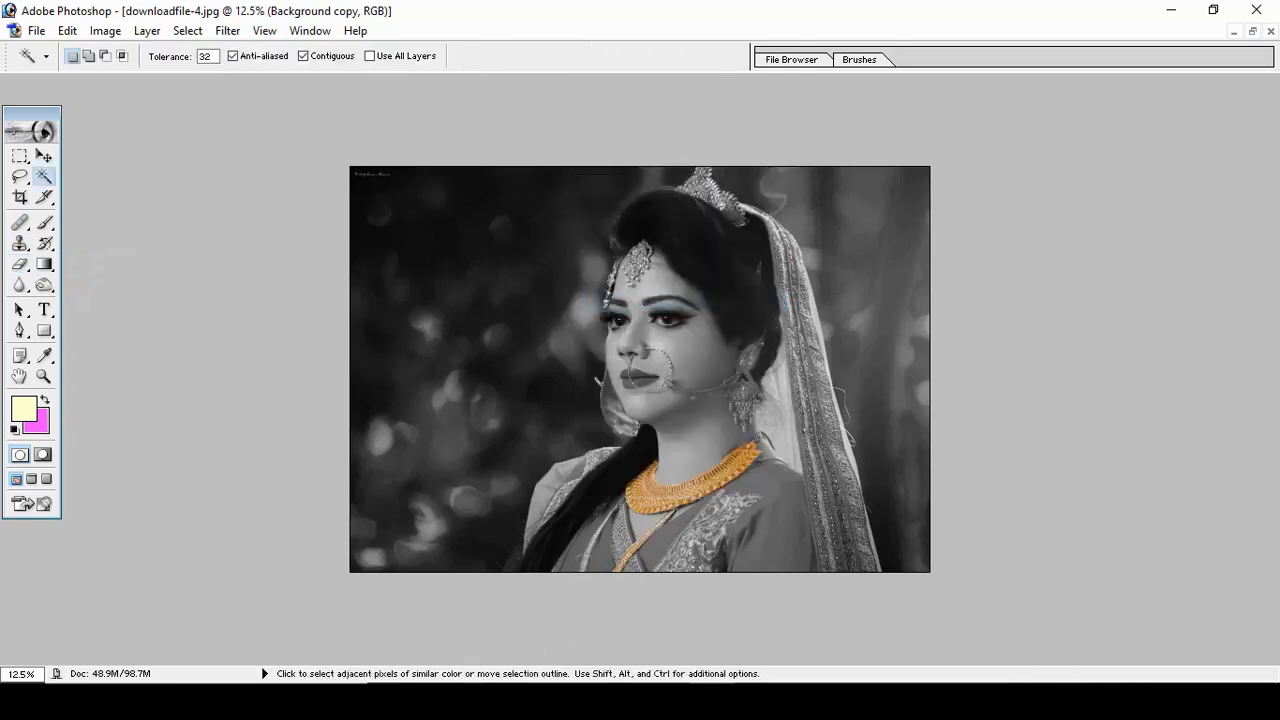
key("m")
key("ctrl+minus")
key("ctrl+plus")
key("ctrl+plus")
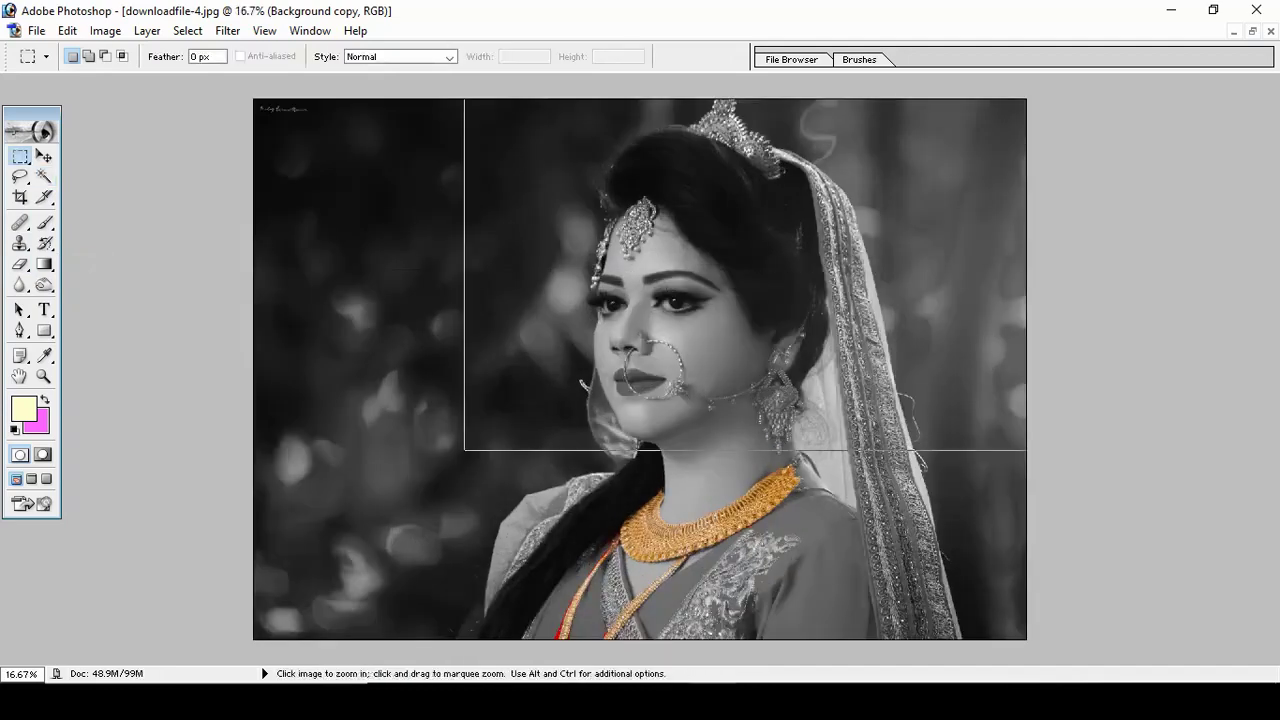
Step: Zoom in on the crown and erase diagonally across it with a 100 px eraser
left_click_drag(463, 100, 1023, 451)
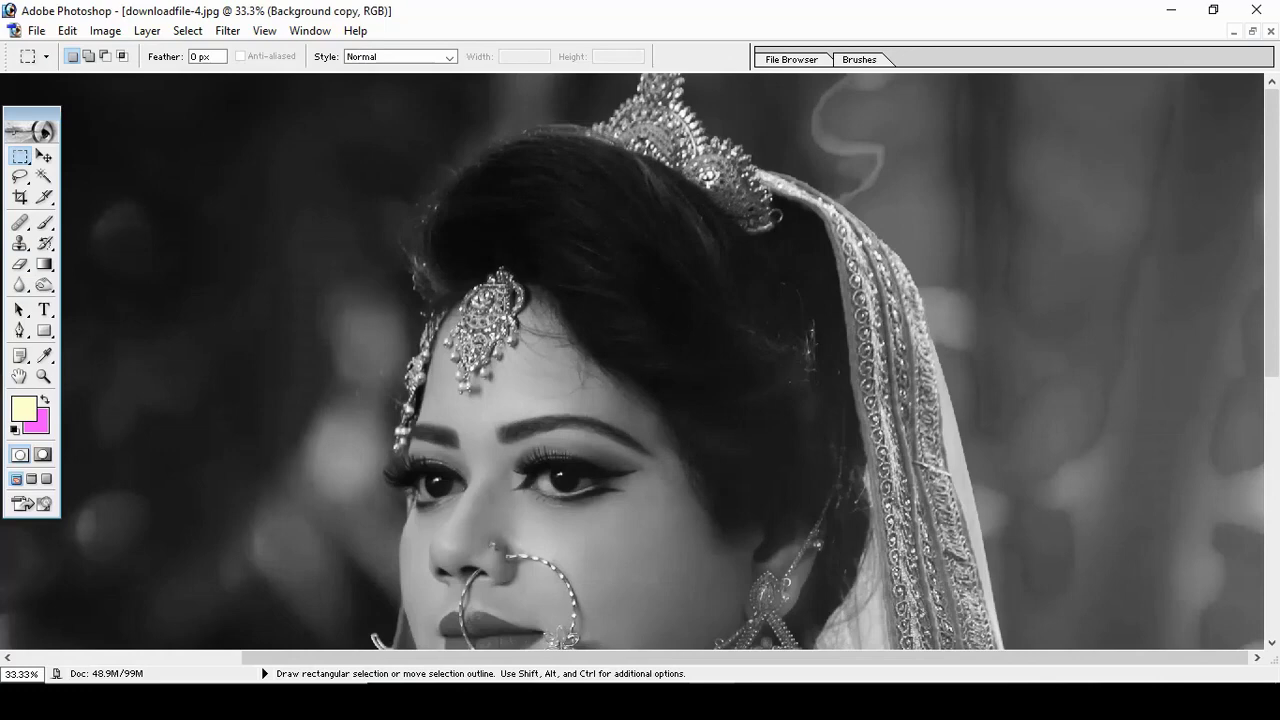
key("e")
left_click_drag(629, 114, 750, 205)
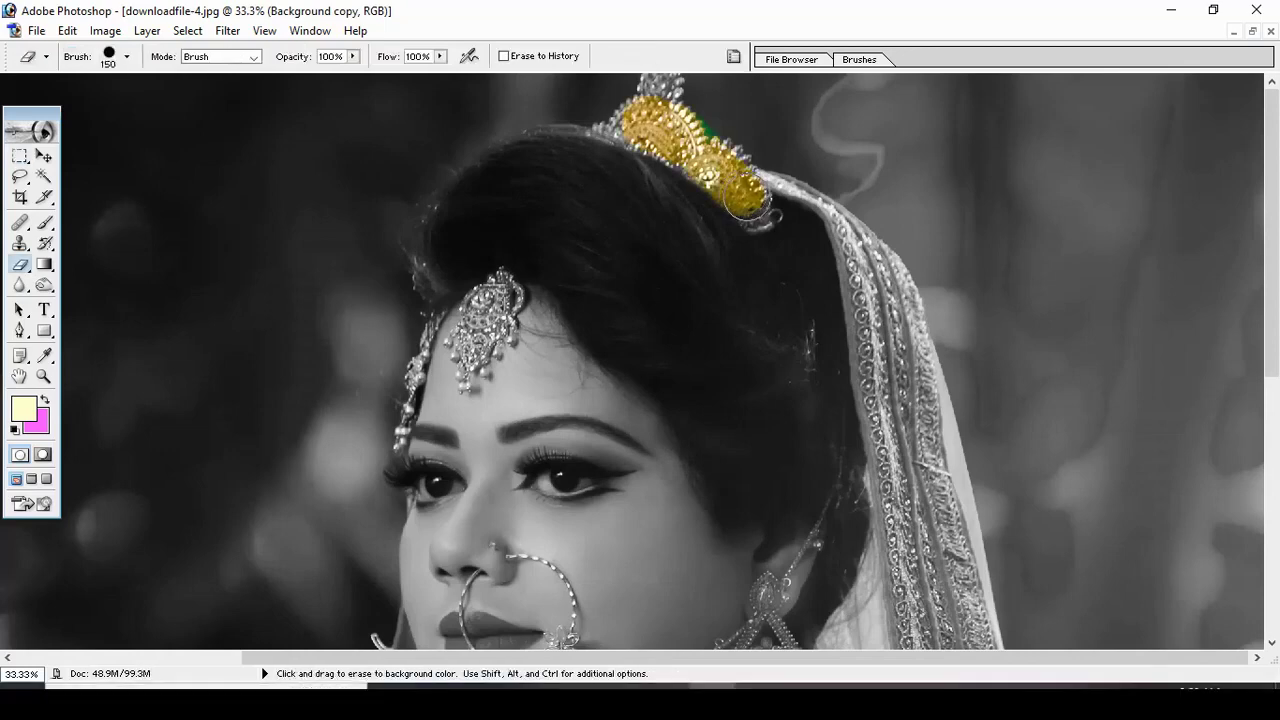
left_click_drag(187, 72, 1186, 463)
key("ctrl+plus")
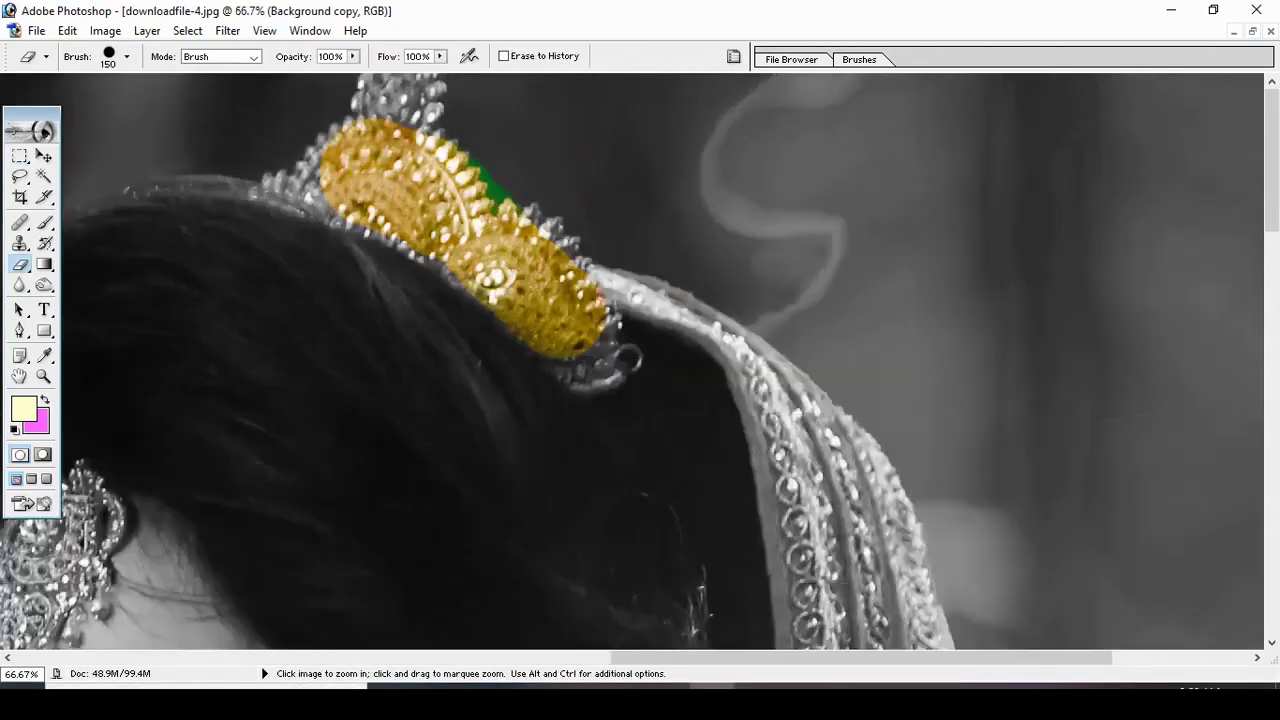
left_click(545, 215, "ctrl")
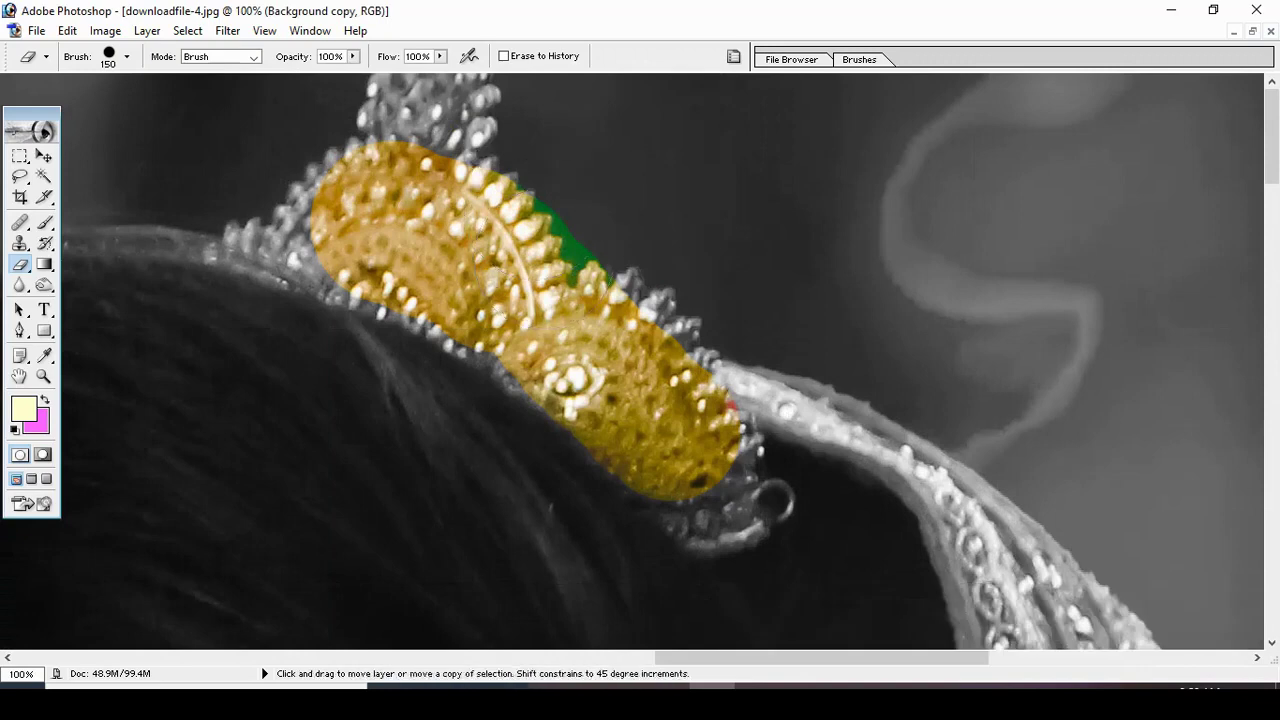
key("ctrl+z")
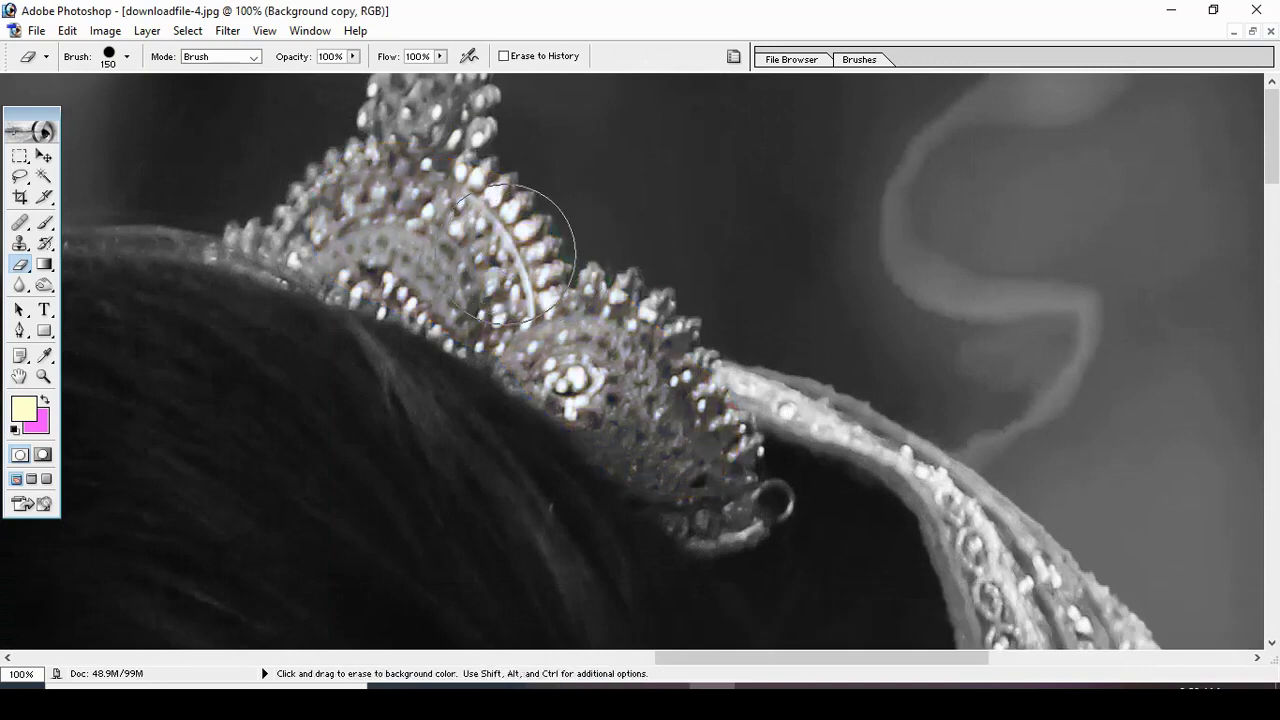
key("bracketleft")
key("bracketleft")
mouse_move(498, 262)
left_mouse_down()
mouse_move(725, 517)
mouse_move(735, 475)
mouse_move(715, 425)
mouse_move(590, 272)
mouse_move(570, 330)
left_mouse_up()
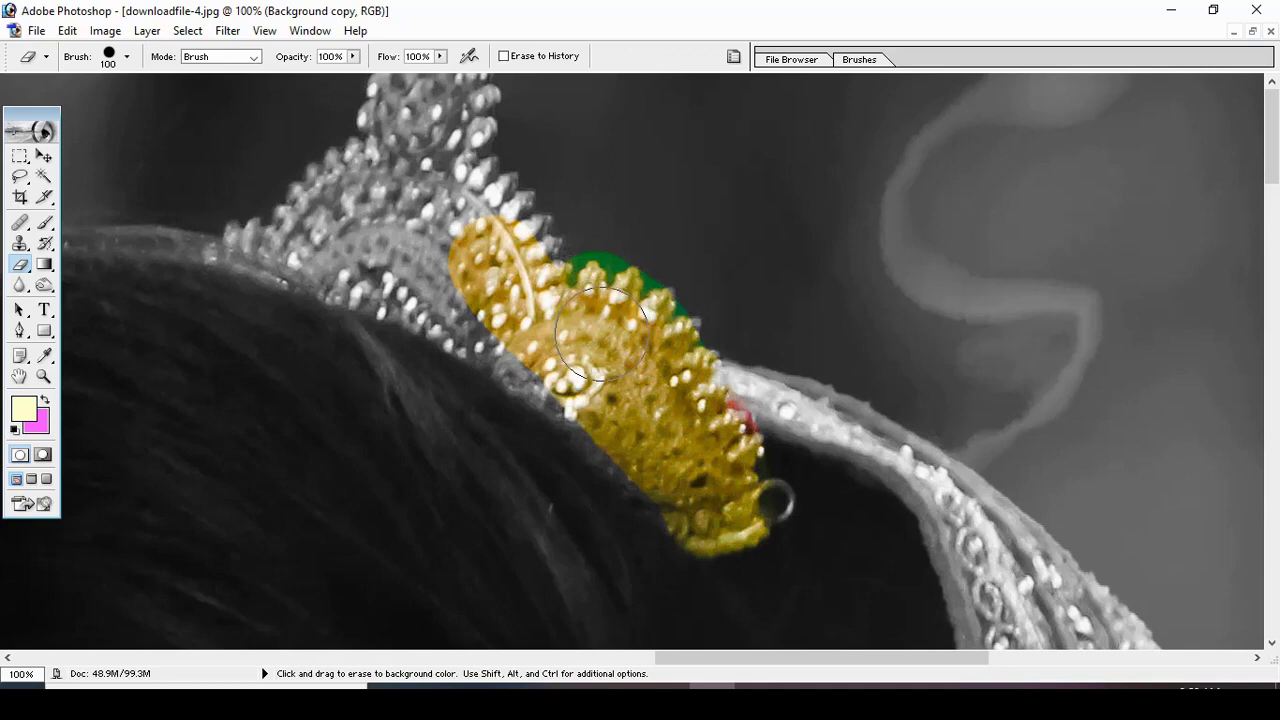
Step: At 200% zoom, reveal gold over the crown's lower section and top, undoing spills with 125/100 px erasers
key("ctrl+z")
left_click(600, 355, "ctrl")
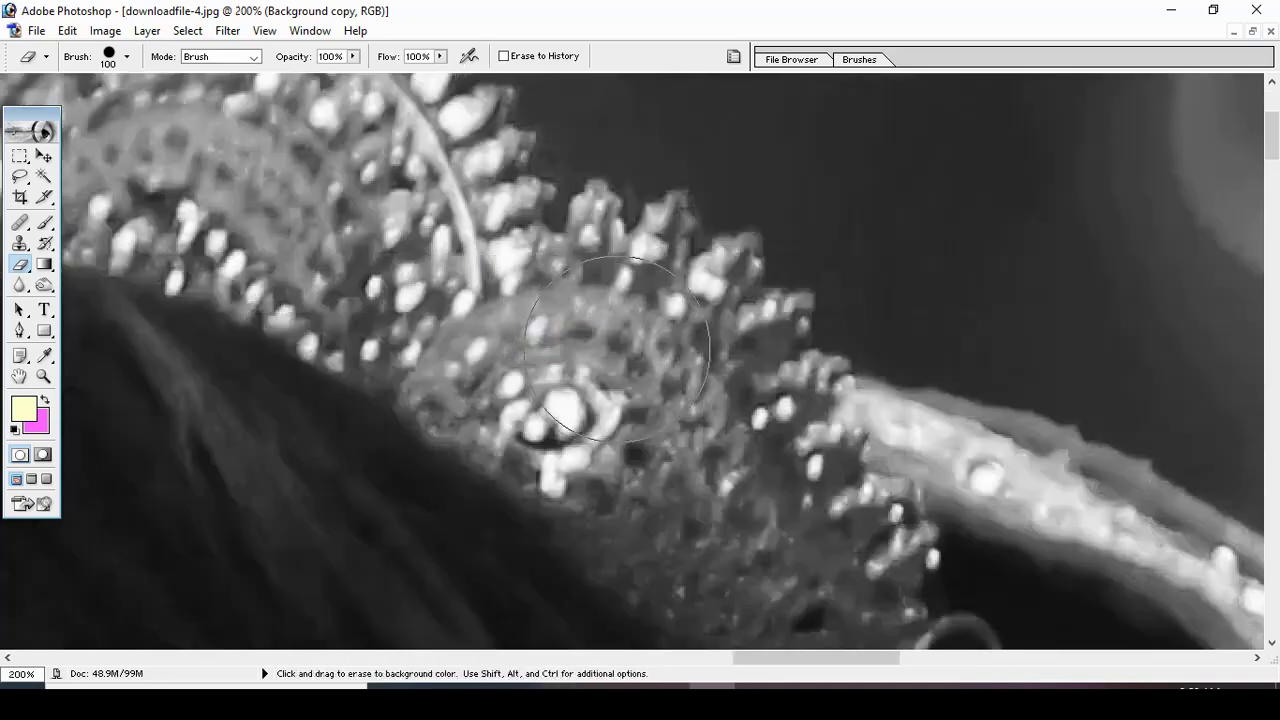
key("bracketright")
left_click_drag(571, 346, 760, 560)
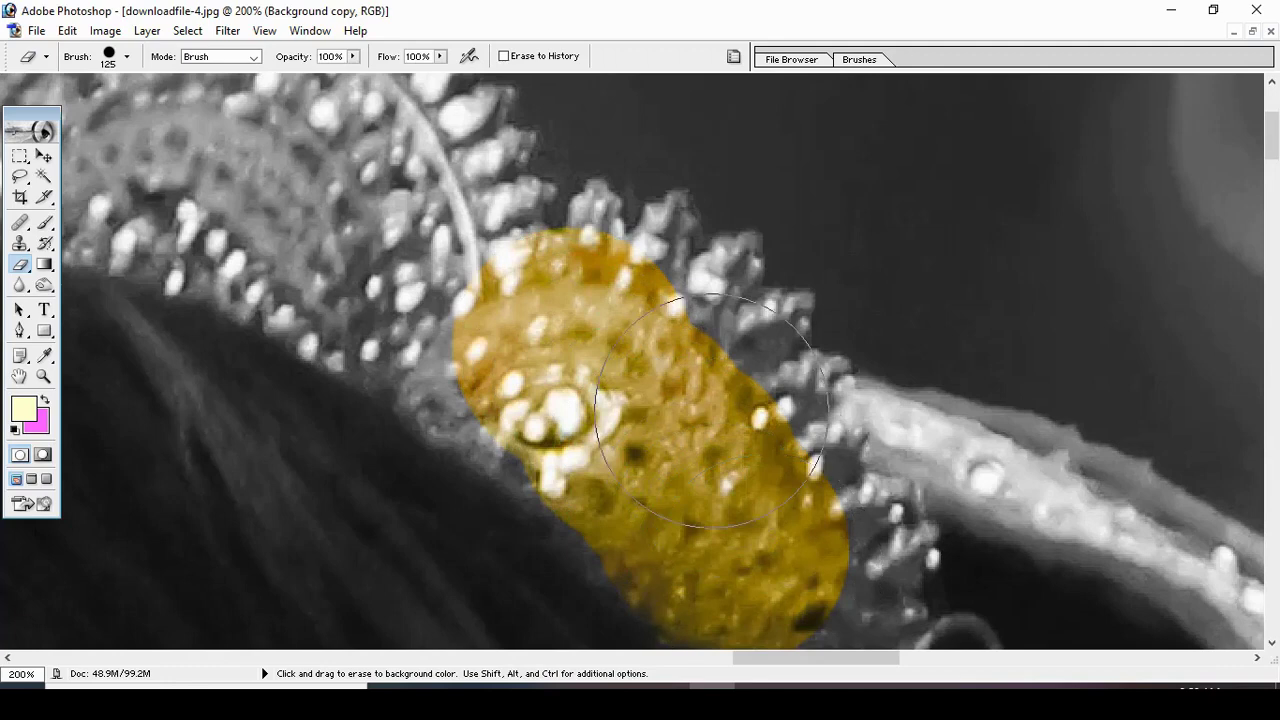
scroll(715, 440, "down", 1)
left_click_drag(697, 300, 665, 215)
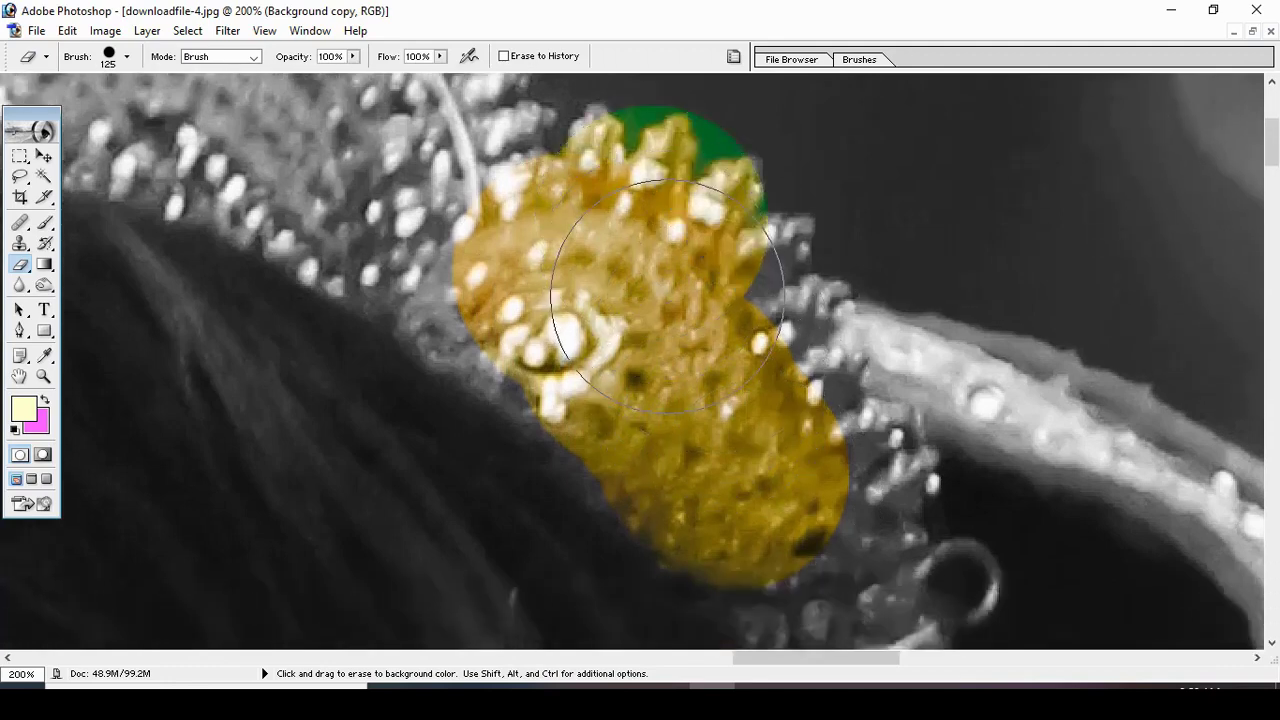
key("ctrl")
key("ctrl+z")
key("bracketleft")
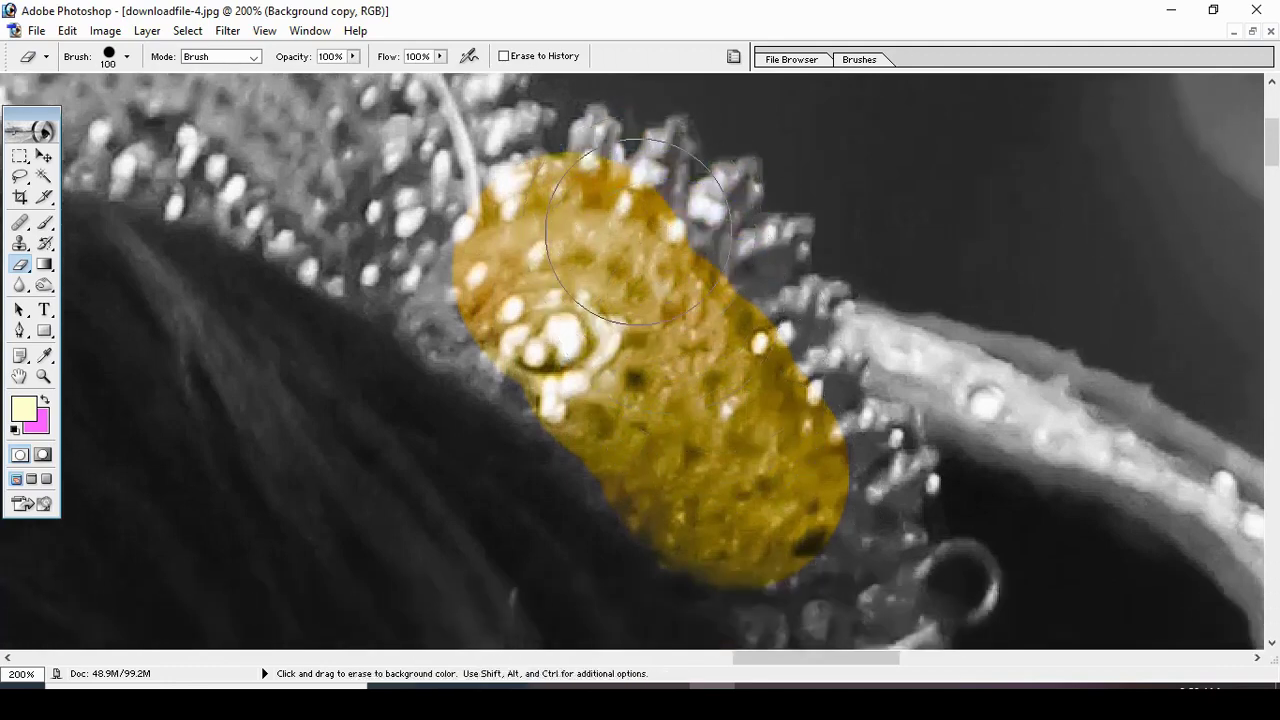
mouse_move(622, 207)
left_mouse_down()
mouse_move(796, 482)
mouse_move(820, 586)
left_mouse_up()
scroll(820, 586, "down", 2)
scroll(828, 500, "down", 2)
mouse_move(828, 414)
left_mouse_down()
mouse_move(830, 330)
mouse_move(871, 457)
mouse_move(930, 380)
left_mouse_up()
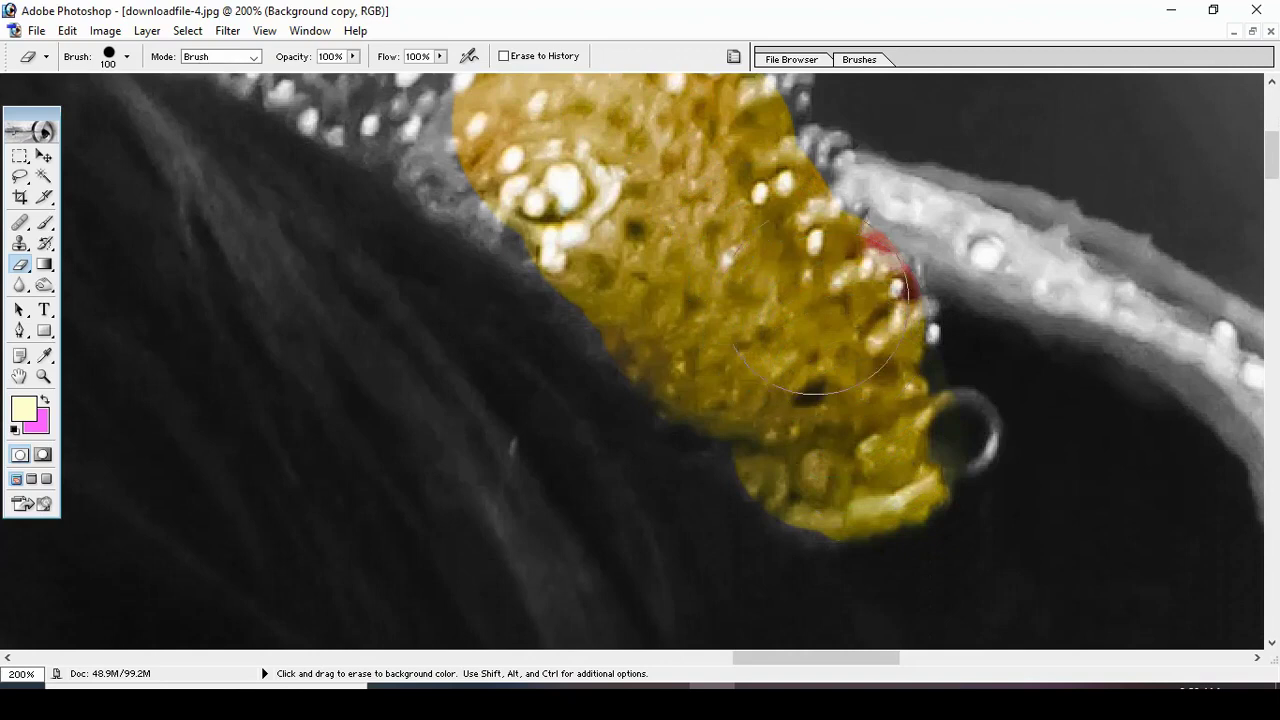
scroll(740, 200, "up", 1)
scroll(725, 190, "up", 1)
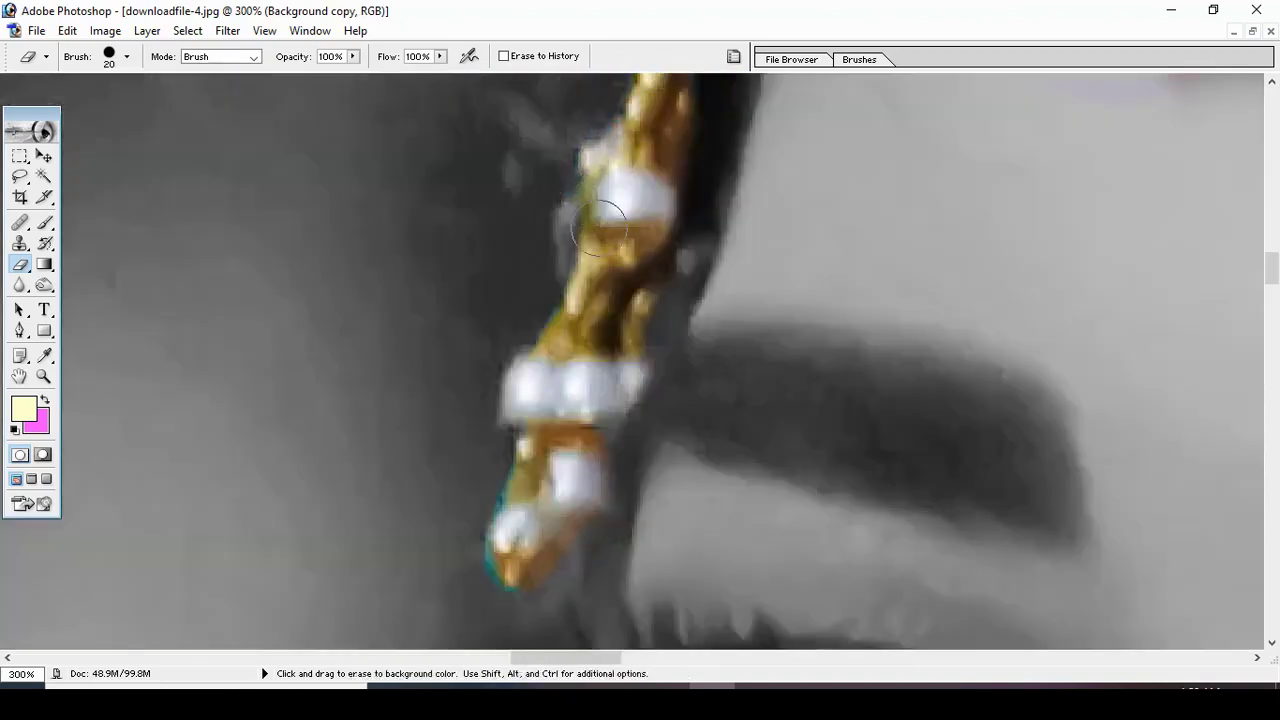
Step: Zoom to the face, set the eraser to 150 px and reveal the earring's gold
key("ctrl+minus")
key("ctrl+minus")
key("ctrl+minus")
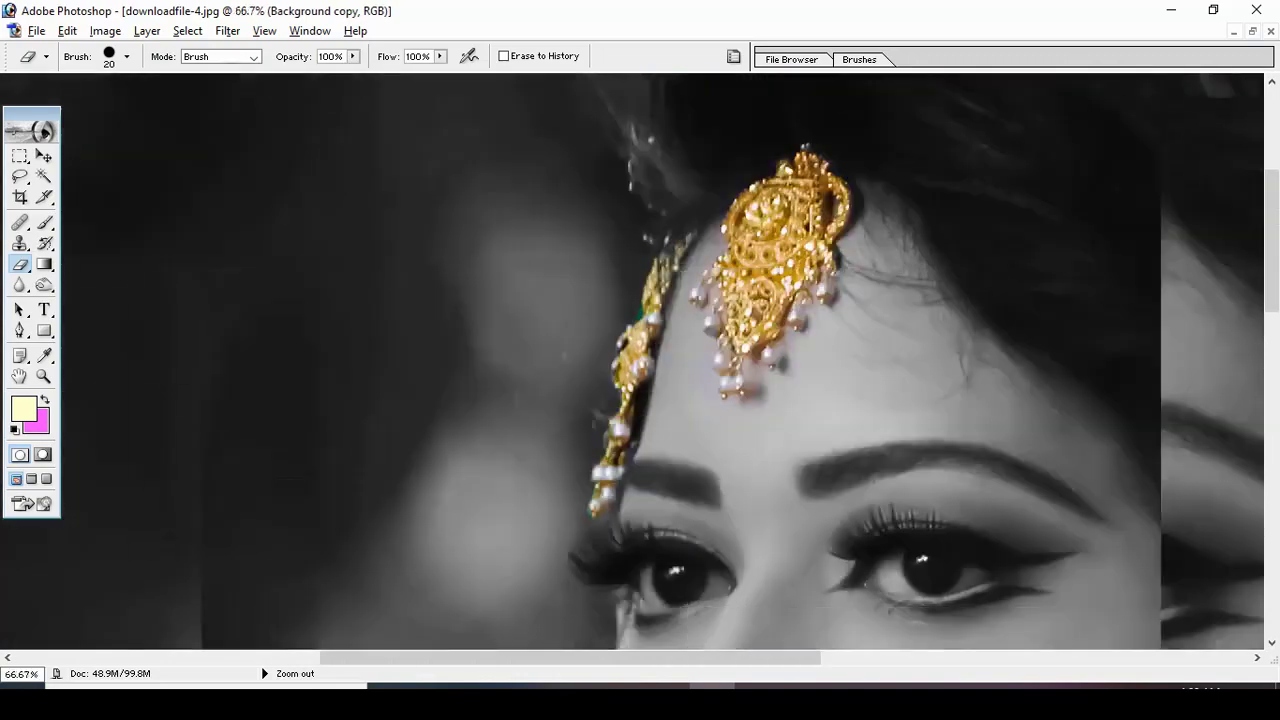
key("ctrl+minus")
key("ctrl+minus")
key("ctrl+minus")
key("ctrl+minus")
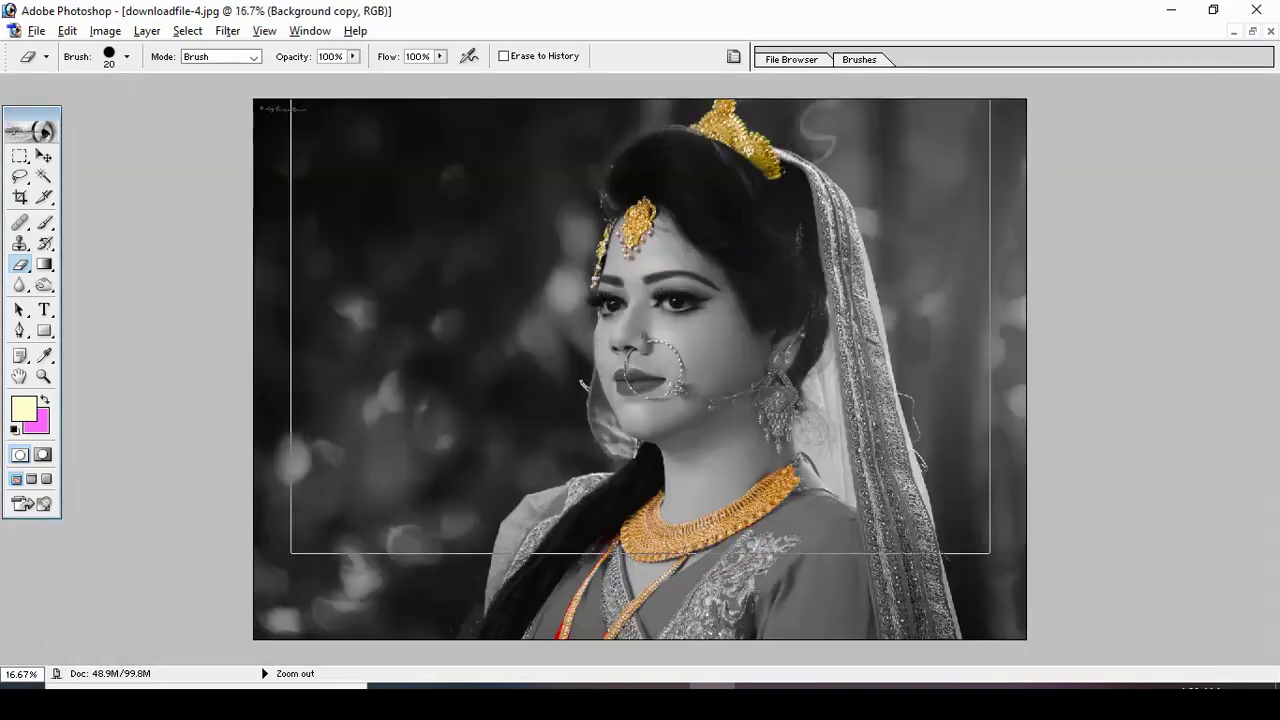
key("ctrl+minus")
key("ctrl+plus")
key("ctrl+plus")
key("ctrl+plus")
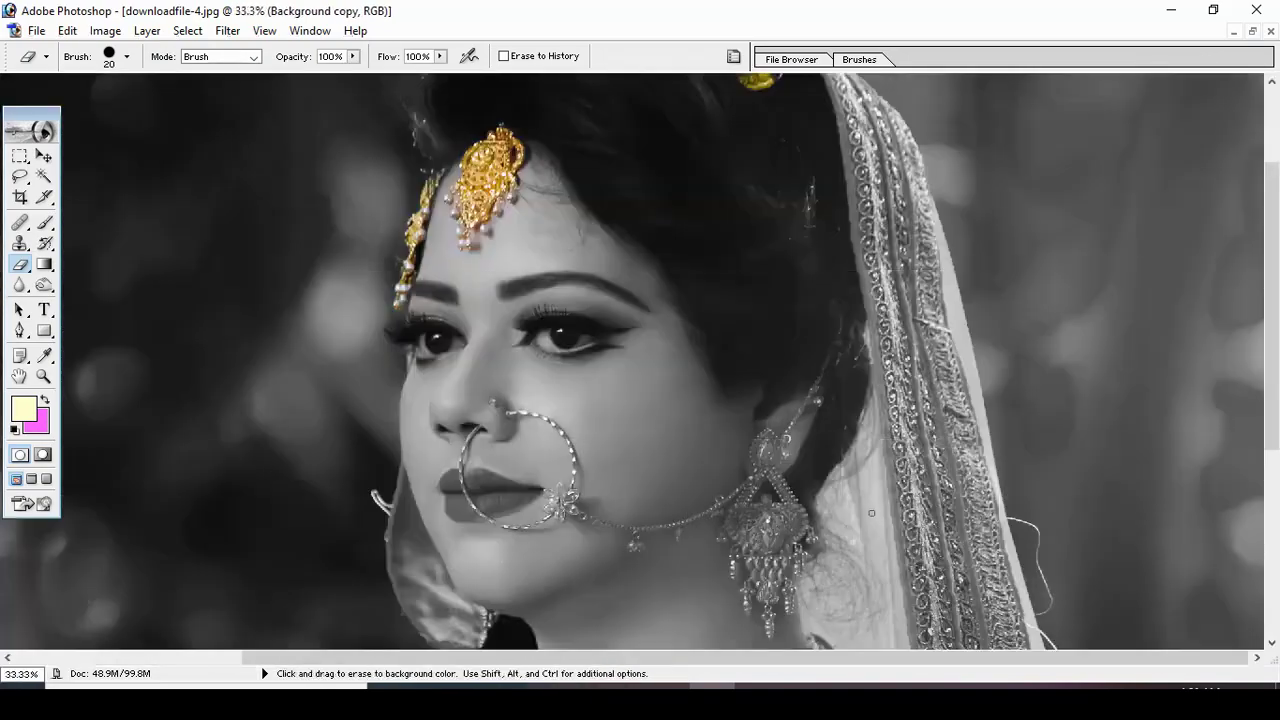
key("ctrl+plus")
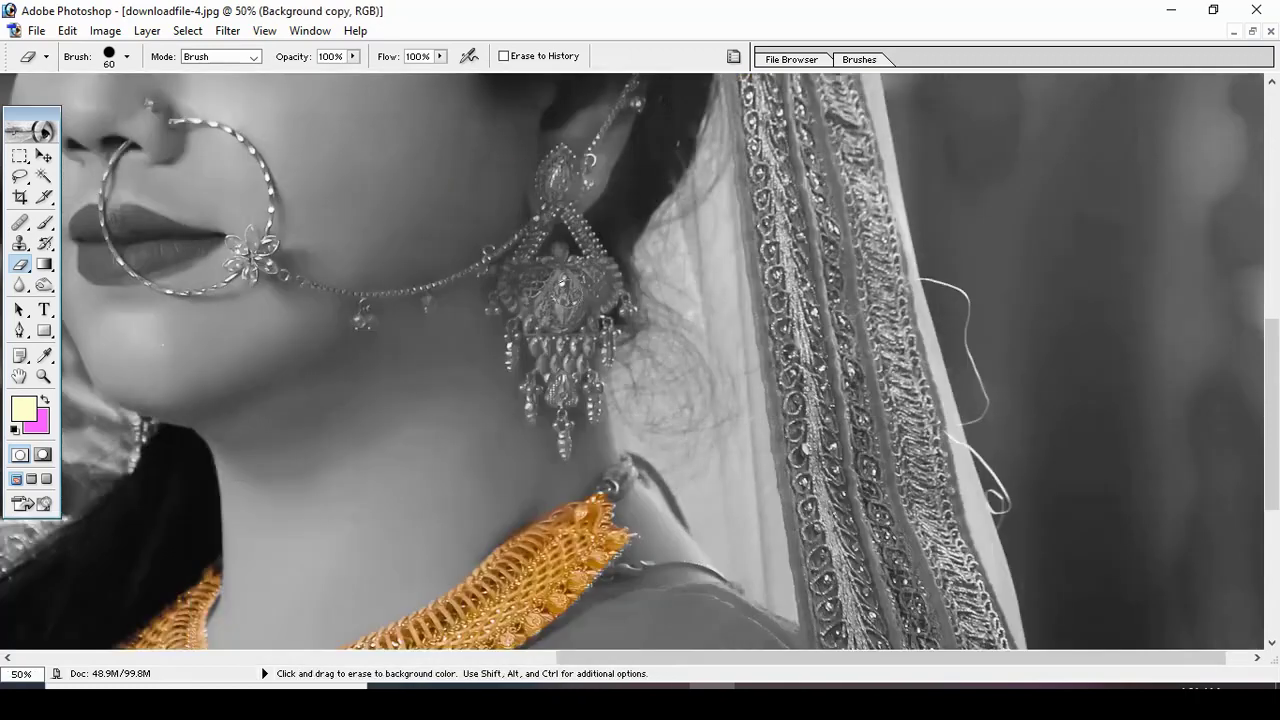
key("bracketright")
key("bracketright")
key("bracketright")
left_click_drag(556, 282, 552, 288)
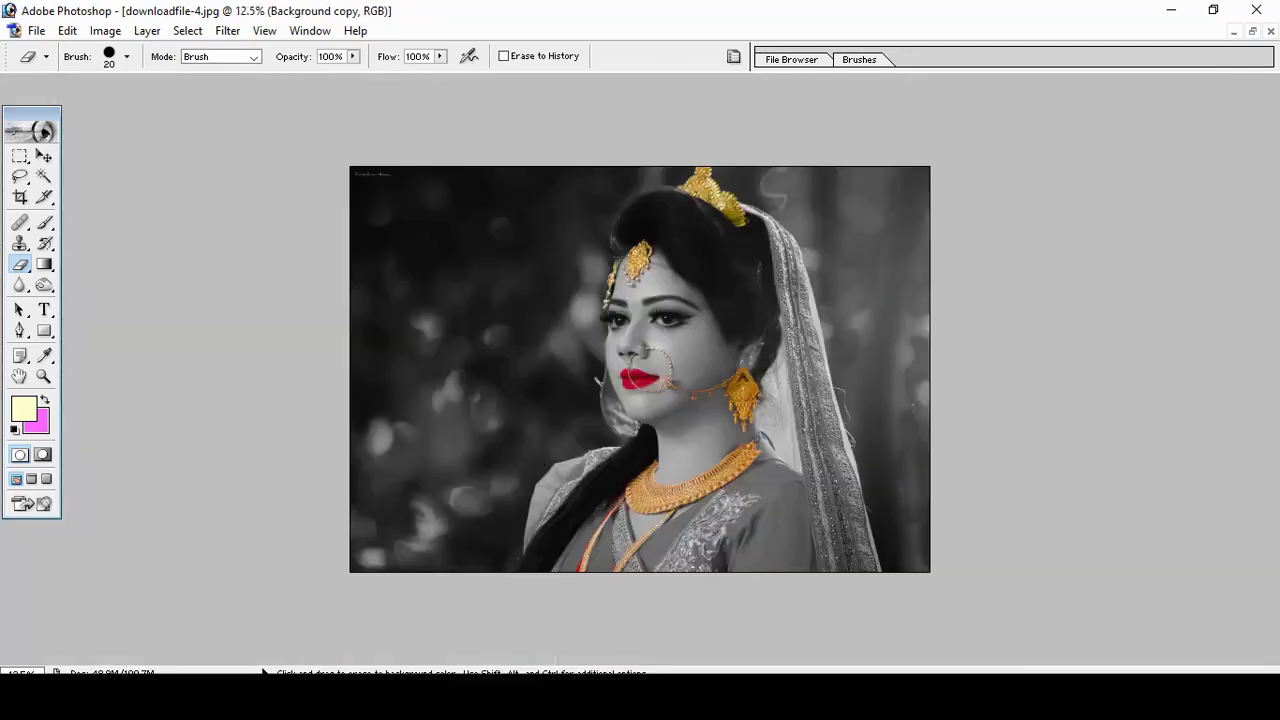
key("F7")
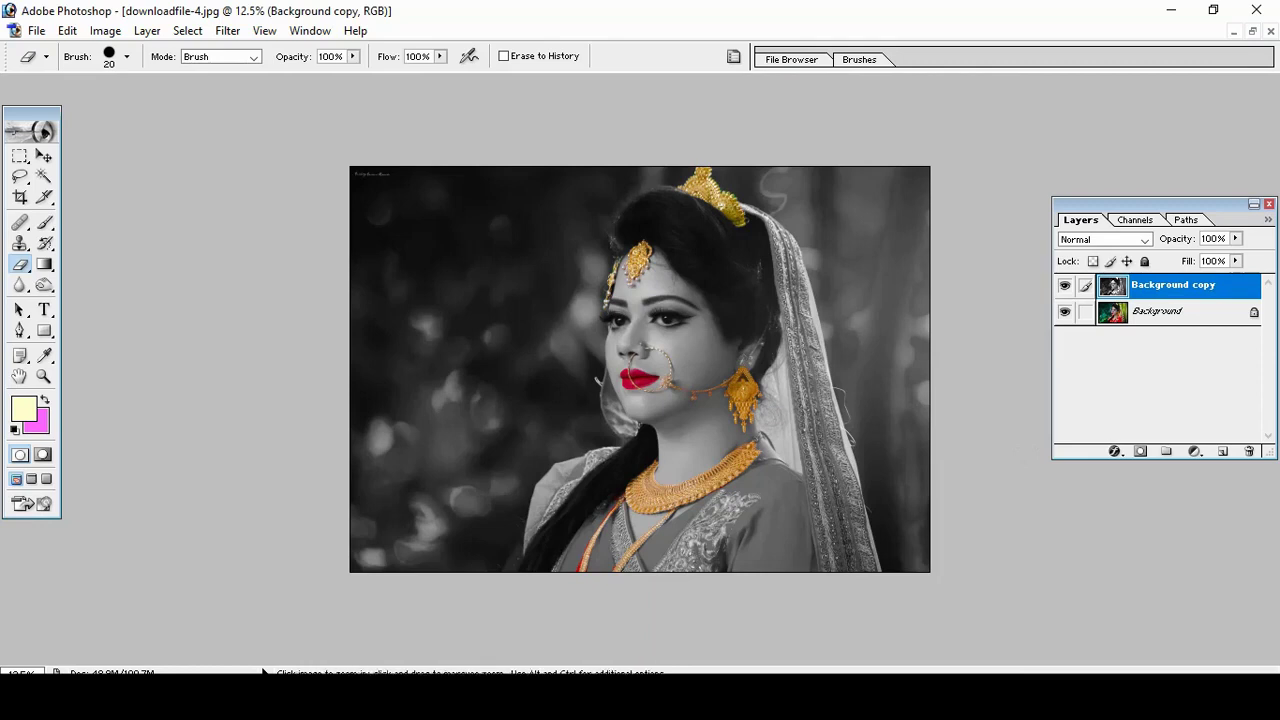
Step: Zoom in twice so the portrait fills the window
key("ctrl+plus")
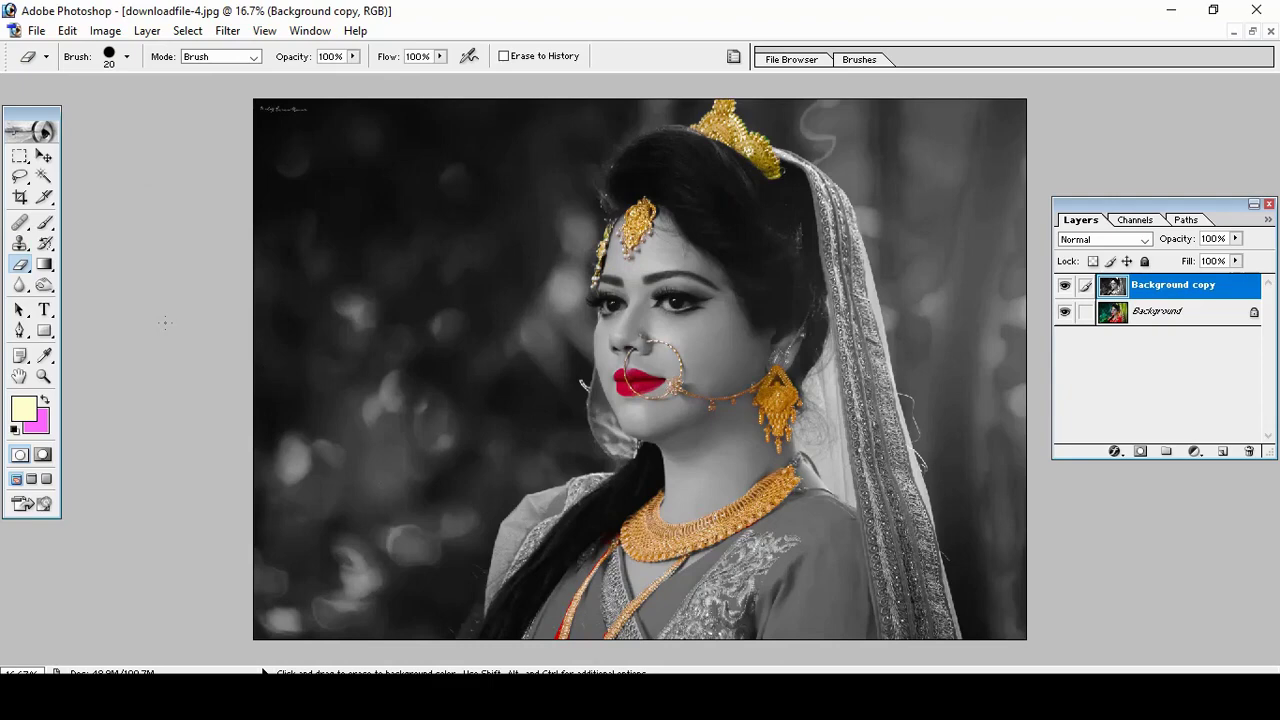
key("ctrl+plus")
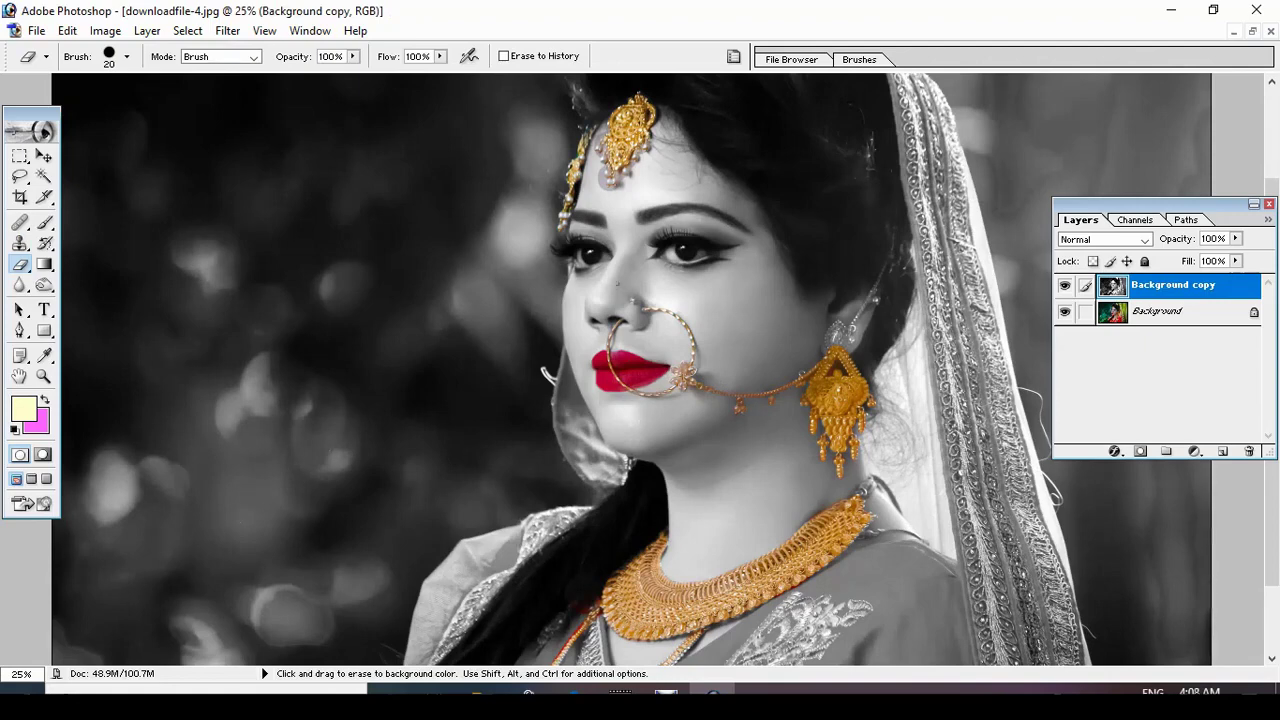
Step: Apply a Levels adjustment with the midtone input set to 0.96
left_click(105, 30)
mouse_move(147, 79)
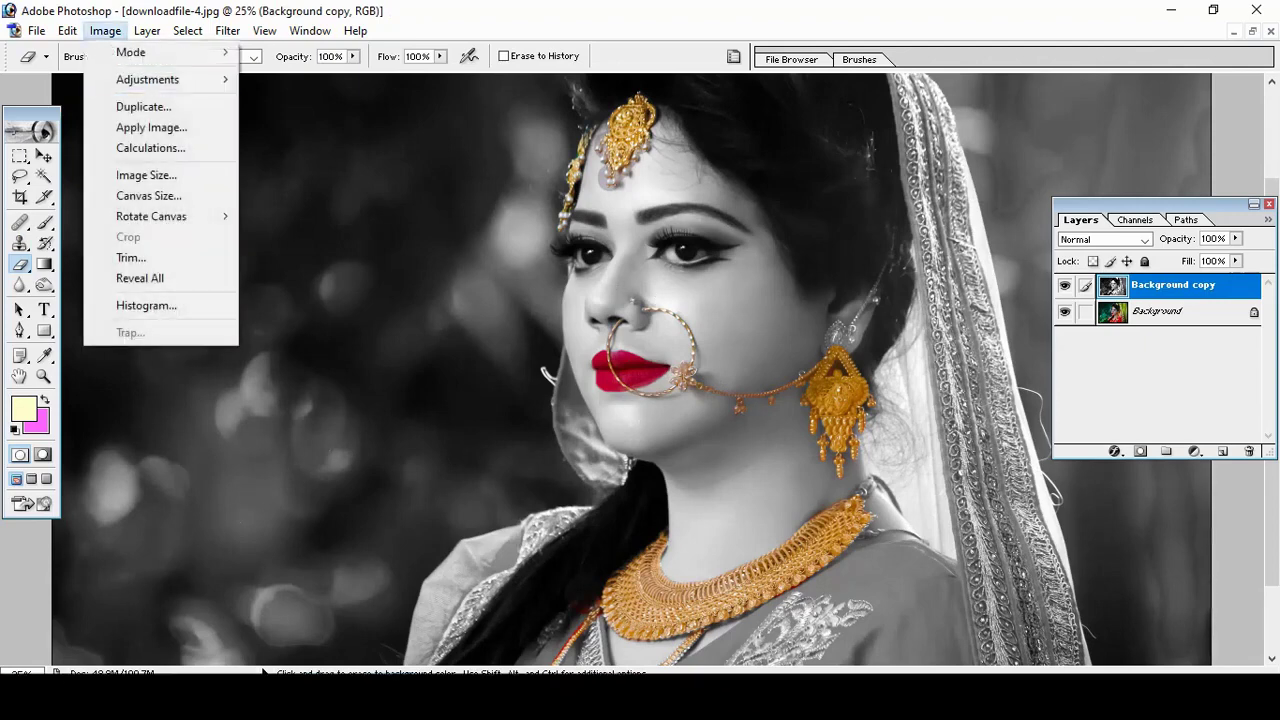
left_click(285, 79)
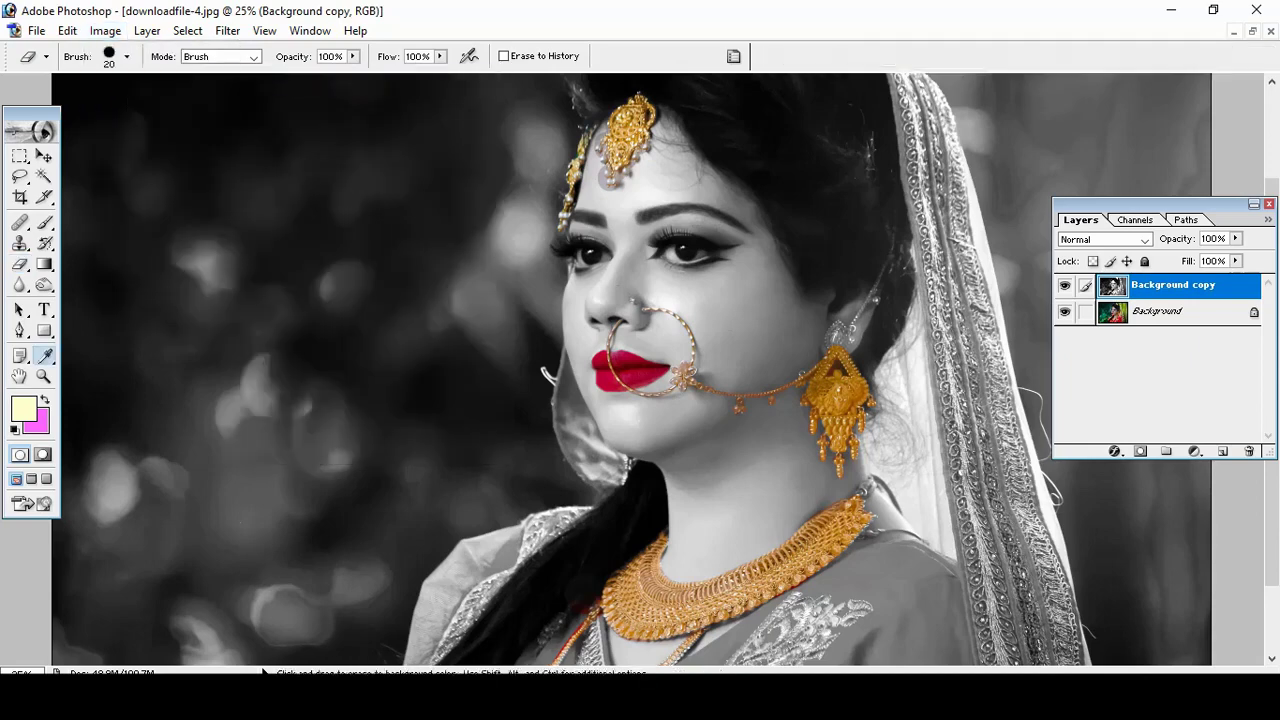
left_click_drag(953, 410, 958, 410)
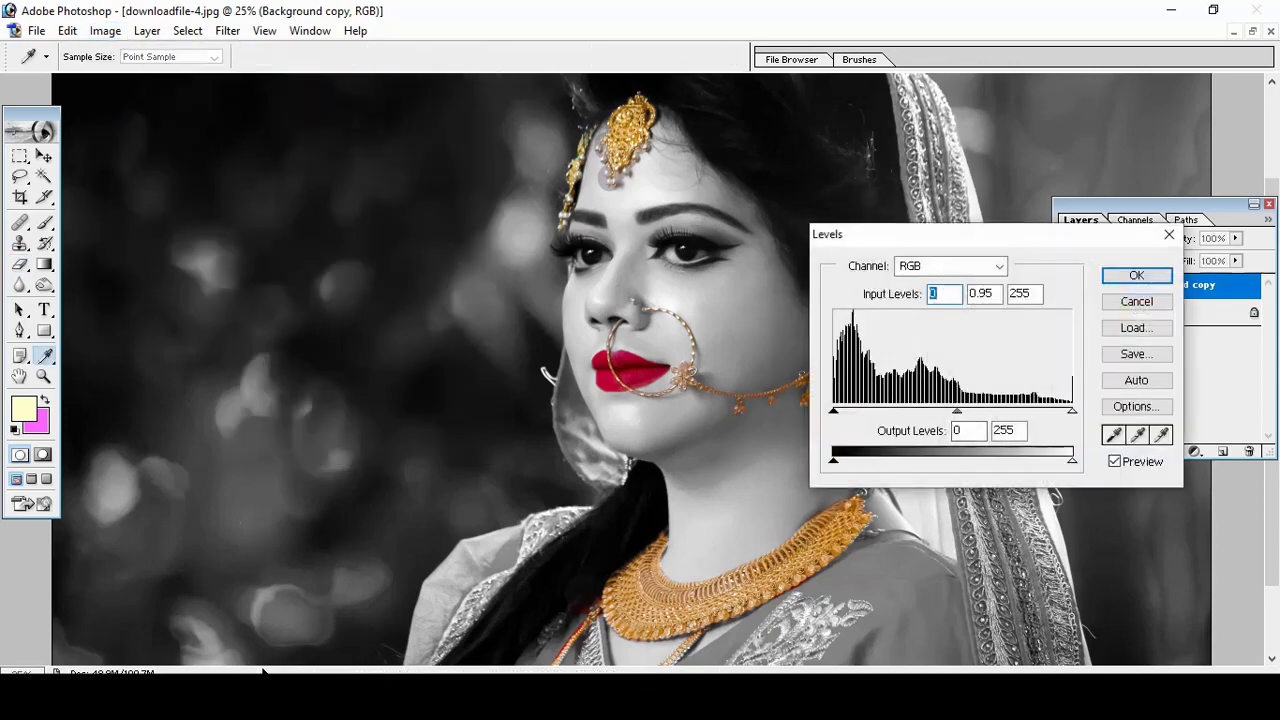
key("Tab")
key("Up")
key("Up")
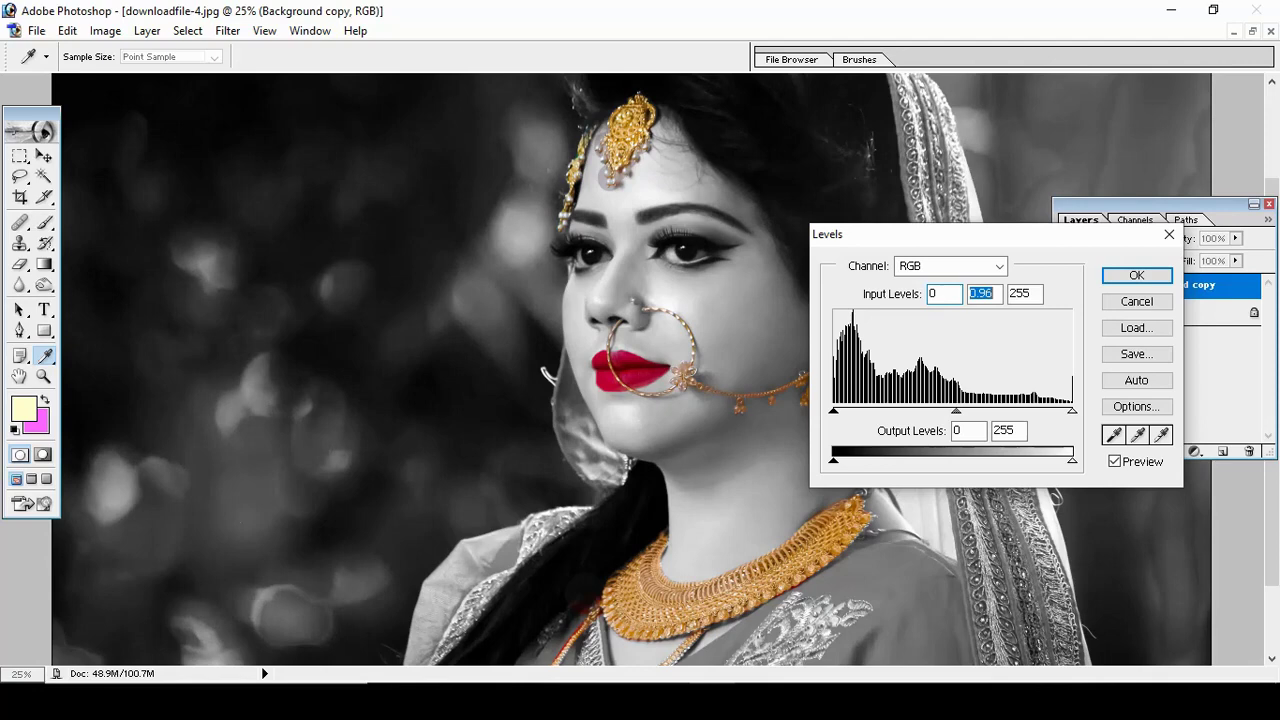
key("Return")
key("e")
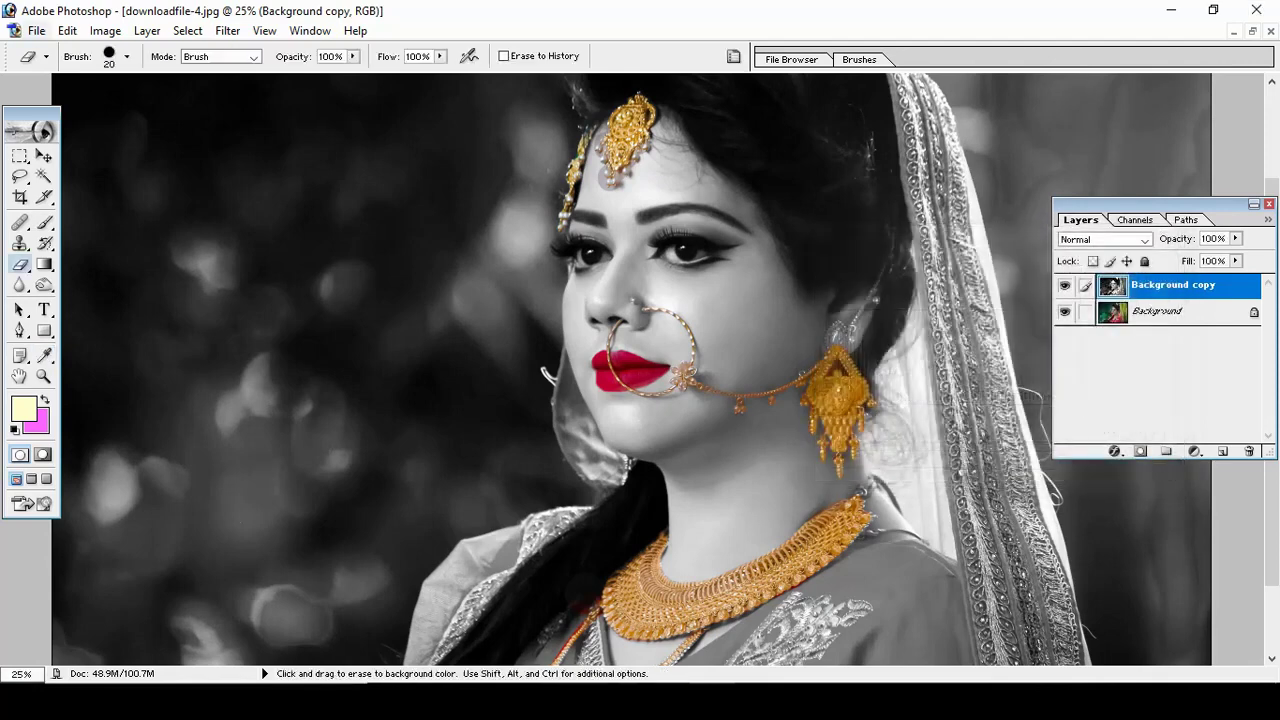
left_click(105, 30)
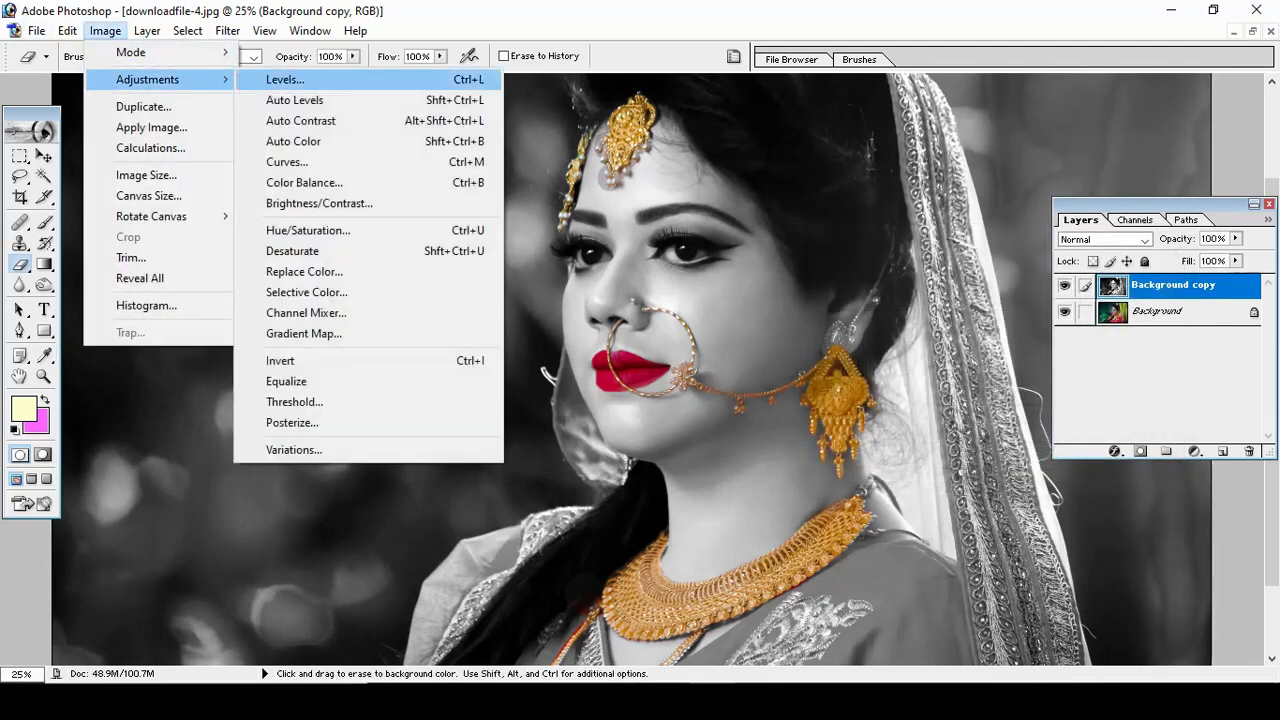
Step: Apply Brightness/Contrast with brightness +13 and contrast +11 to the Background copy
key("Down")
key("Return")
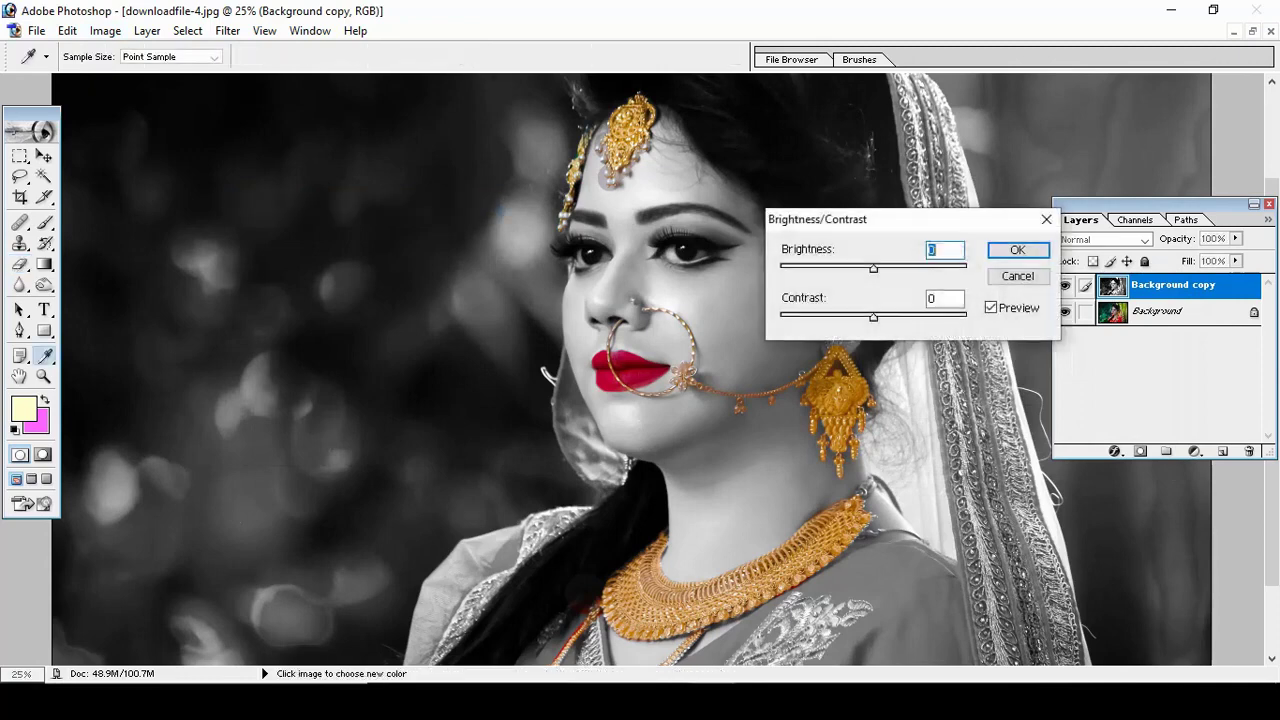
key("shift+Up")
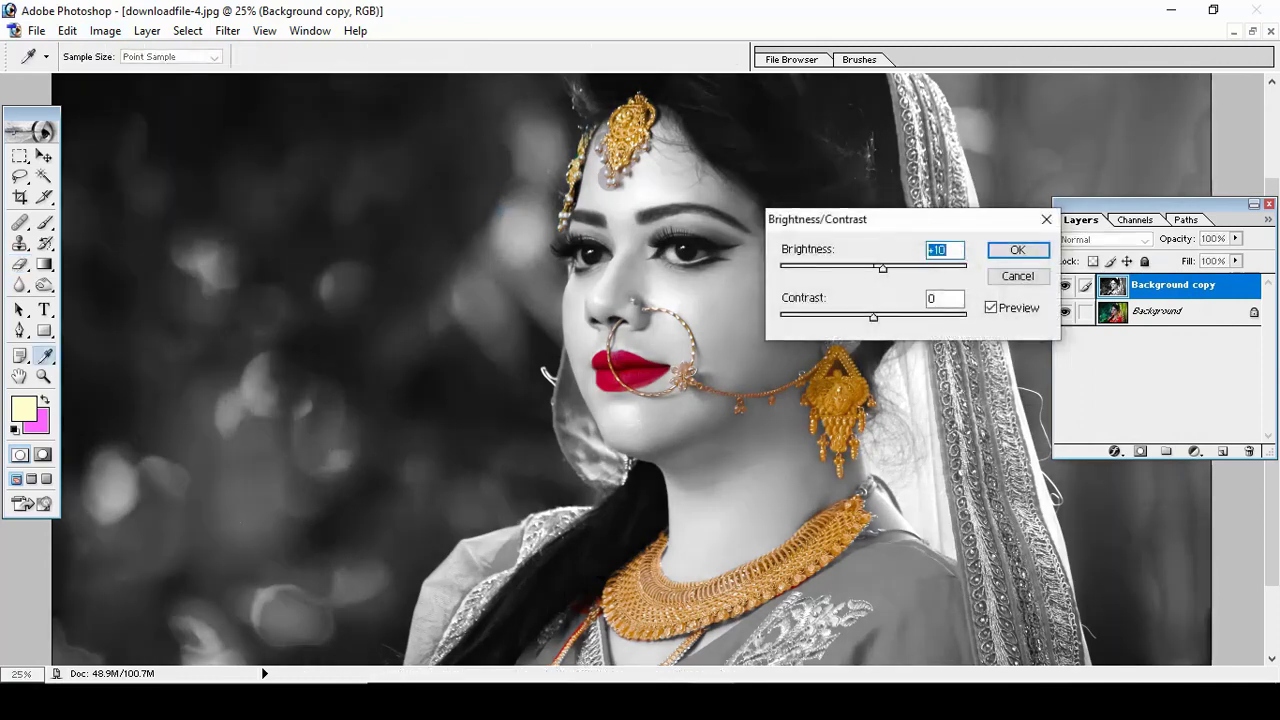
key("Tab")
key("shift+Up")
key("Up")
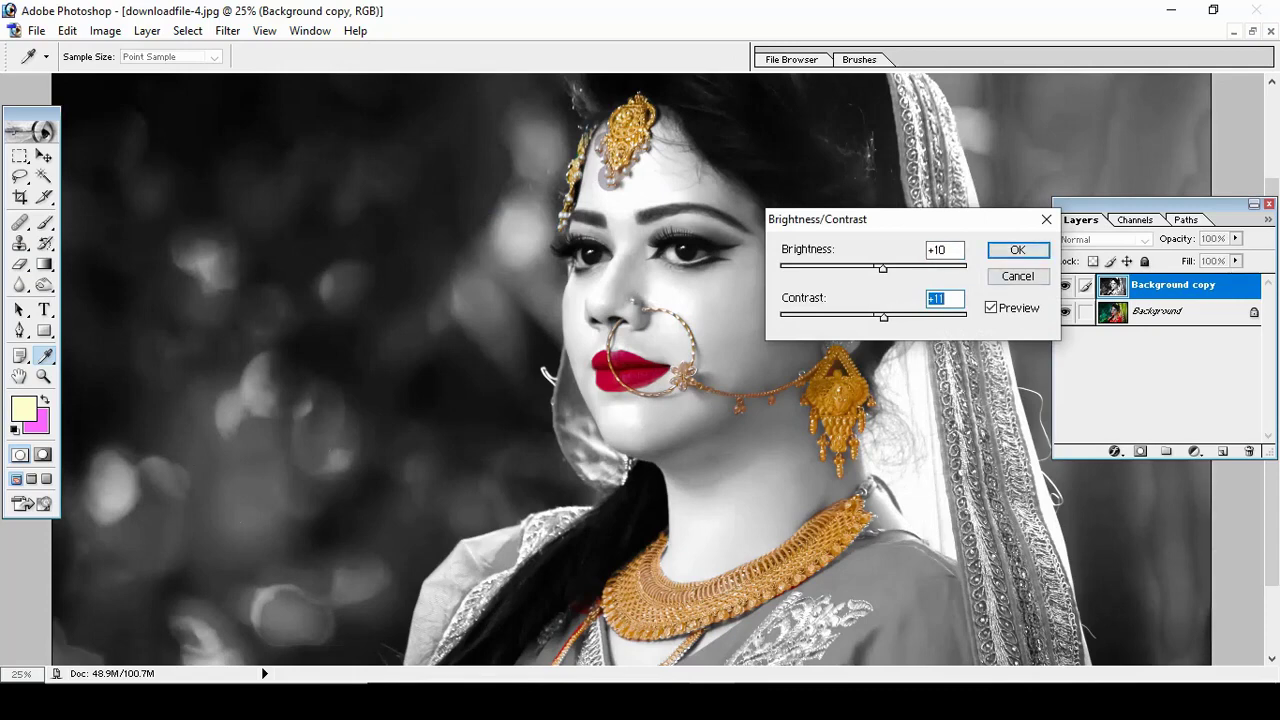
key("shift+Tab")
key("Up")
key("Up")
key("Up")
key("Return")
key("e")
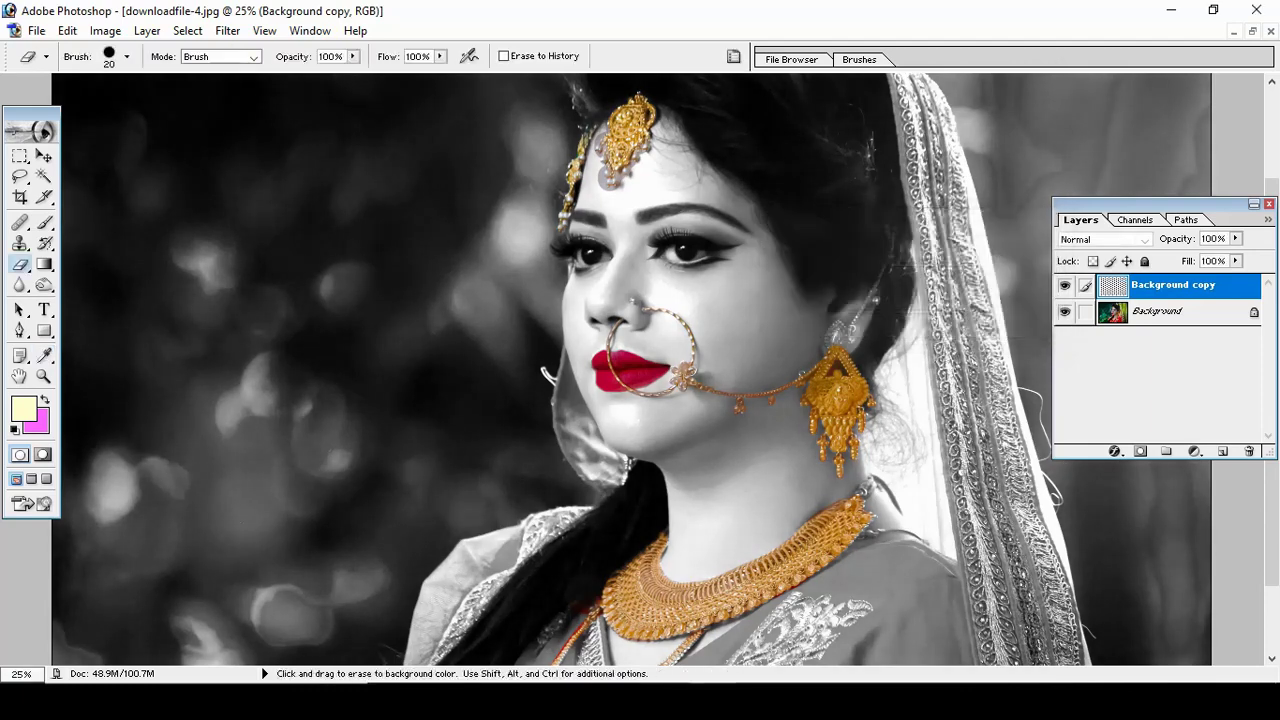
scroll(713, 364, "down", 3)
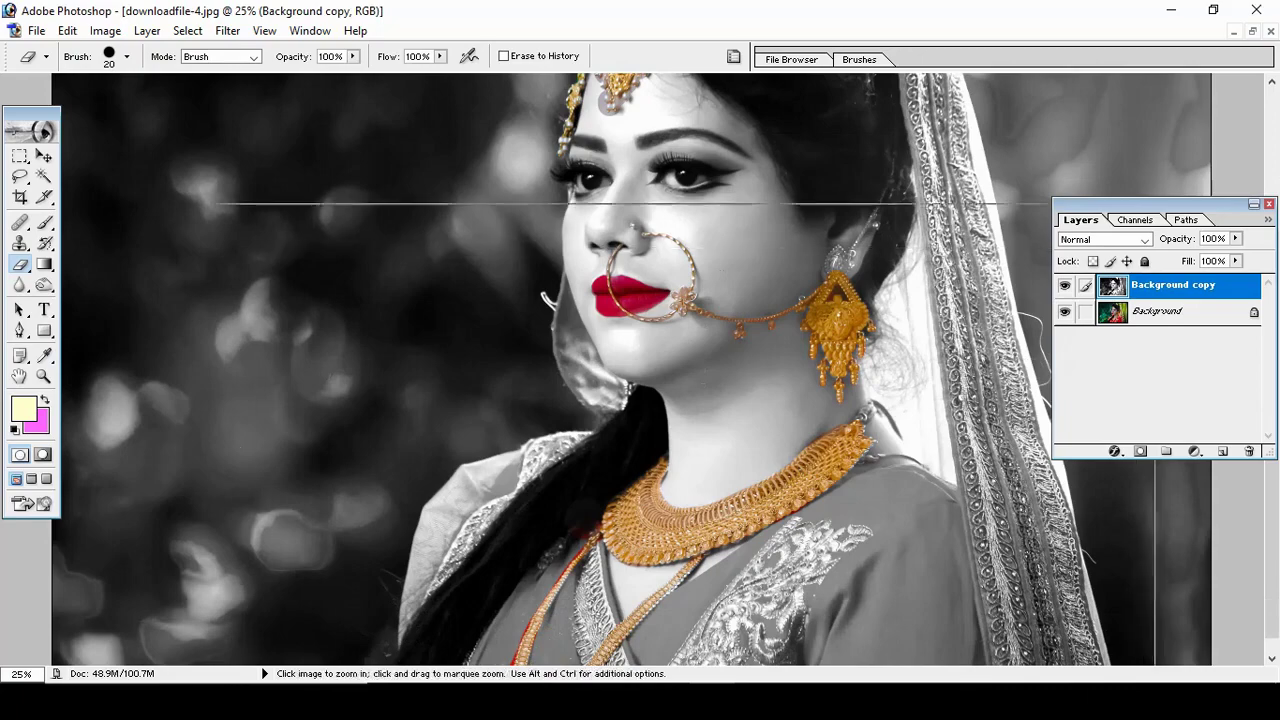
left_click_drag(243, 223, 1050, 650)
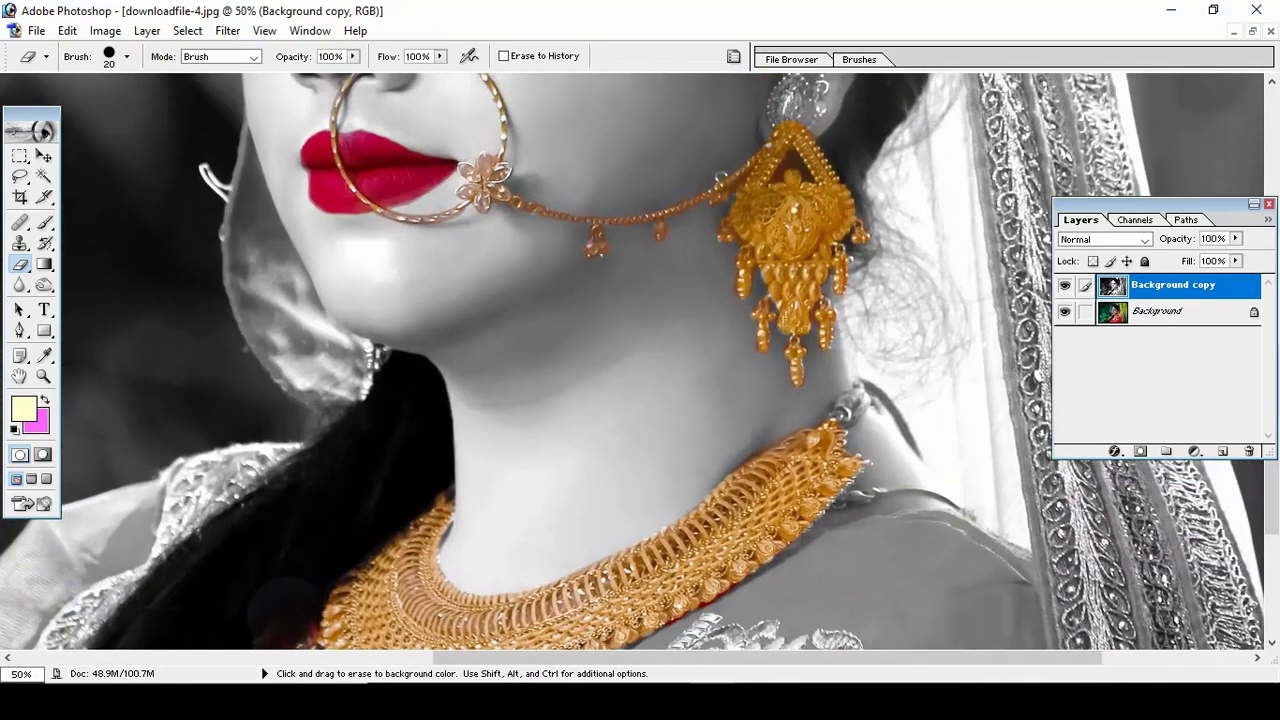
left_click(105, 30)
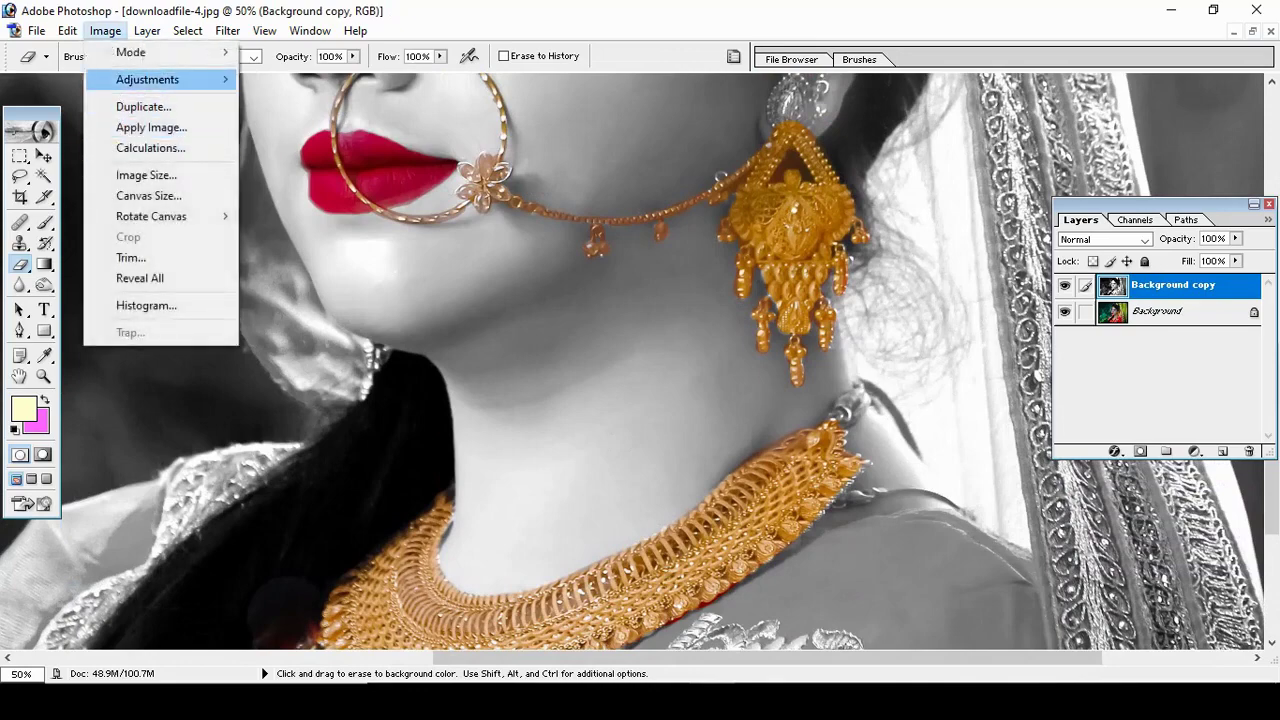
Step: Apply Selective Color on Background copy: reduce black in Whites and add +26 black to Blacks
left_click(306, 292)
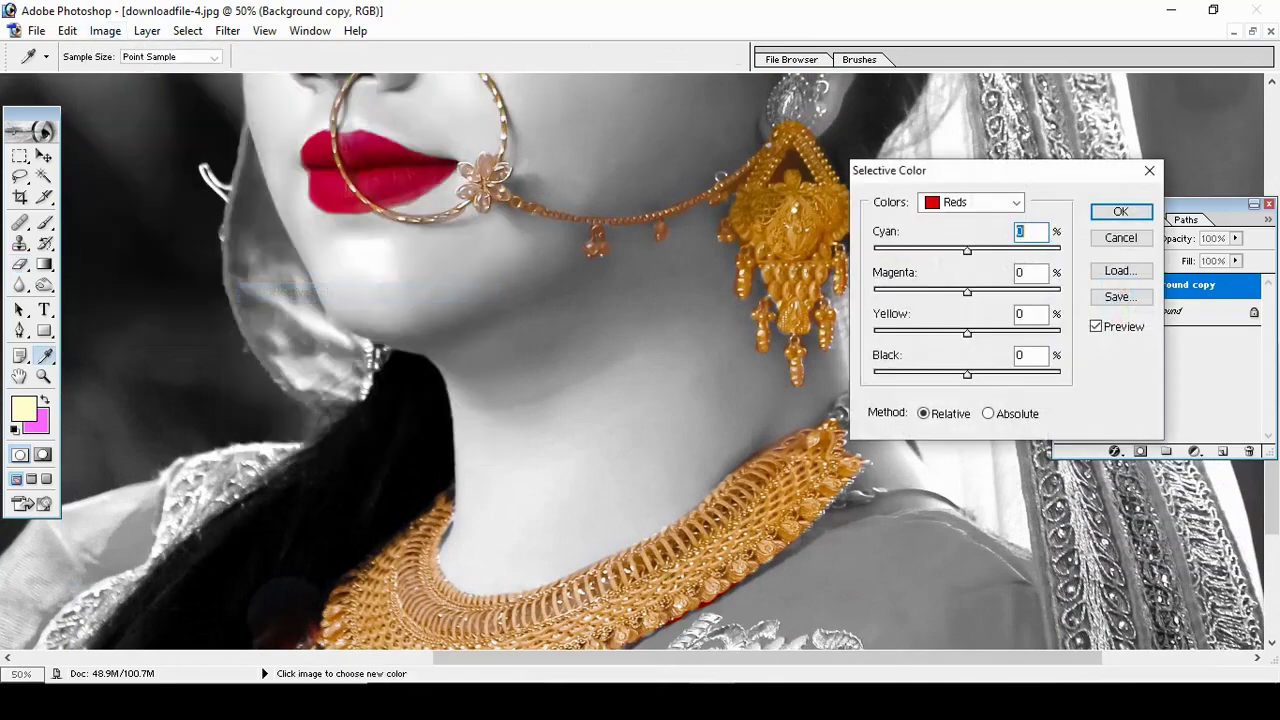
left_click_drag(972, 172, 668, 170)
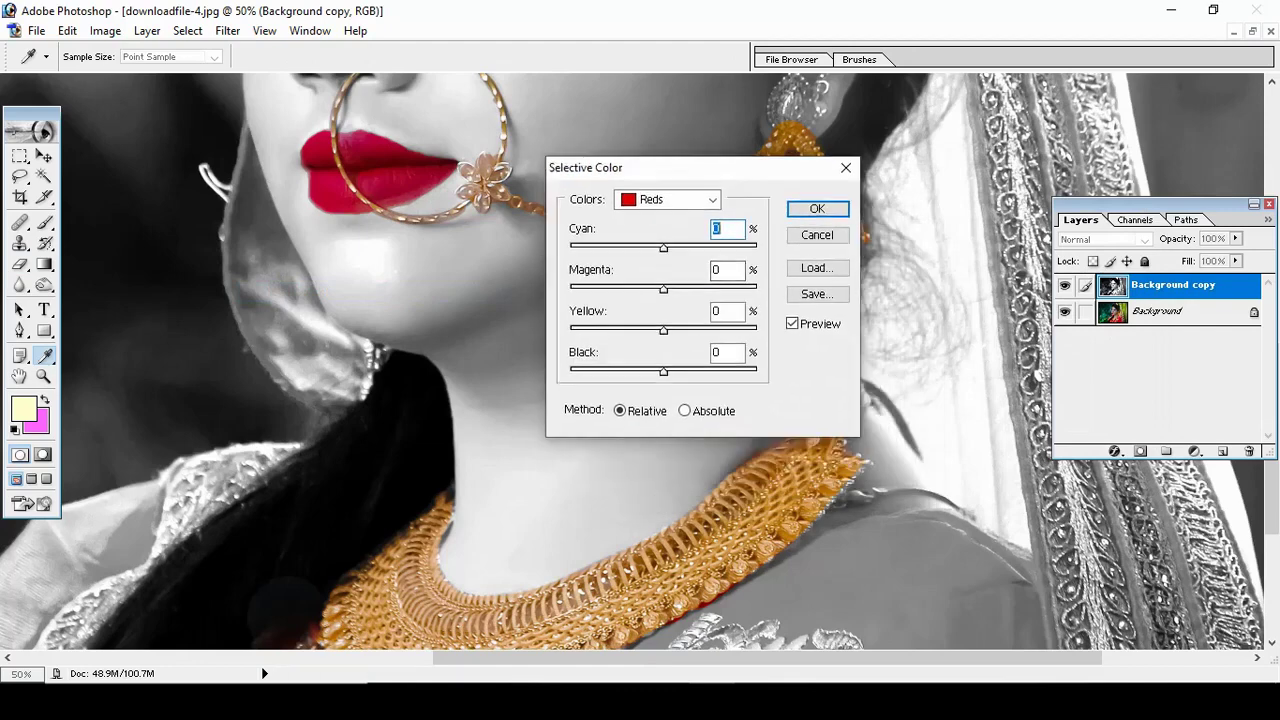
left_click(667, 199)
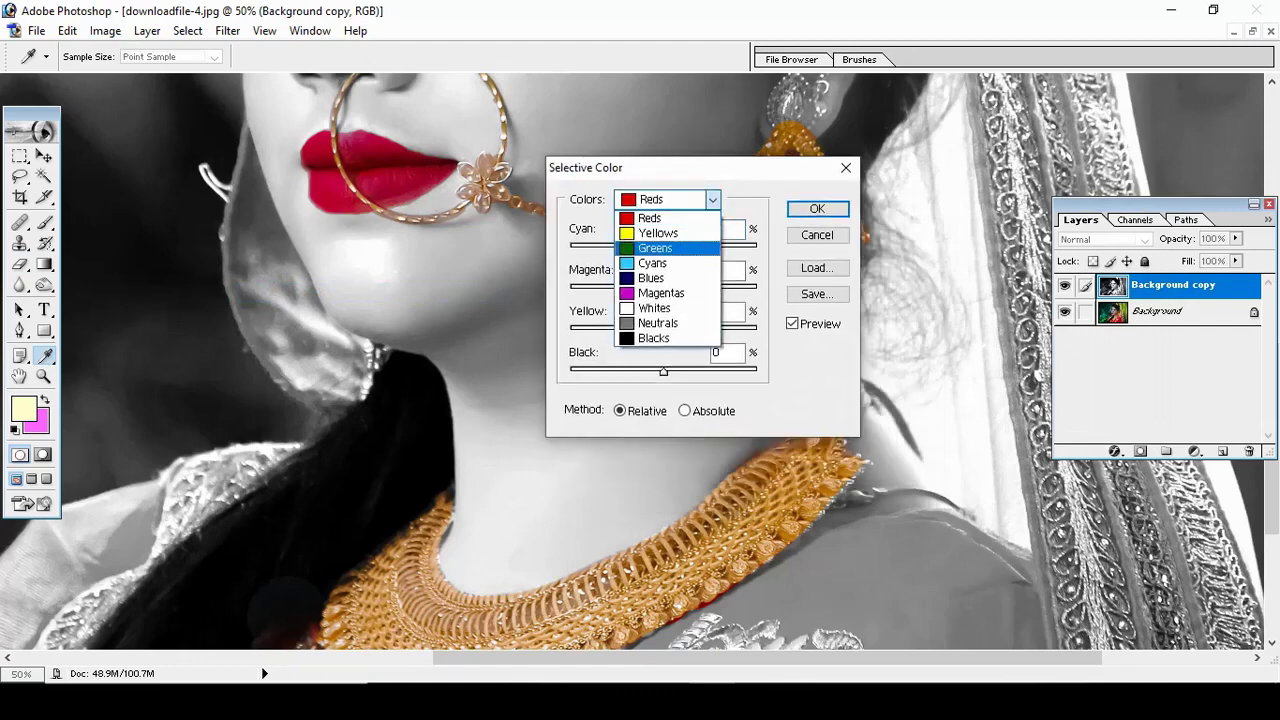
left_click(655, 308)
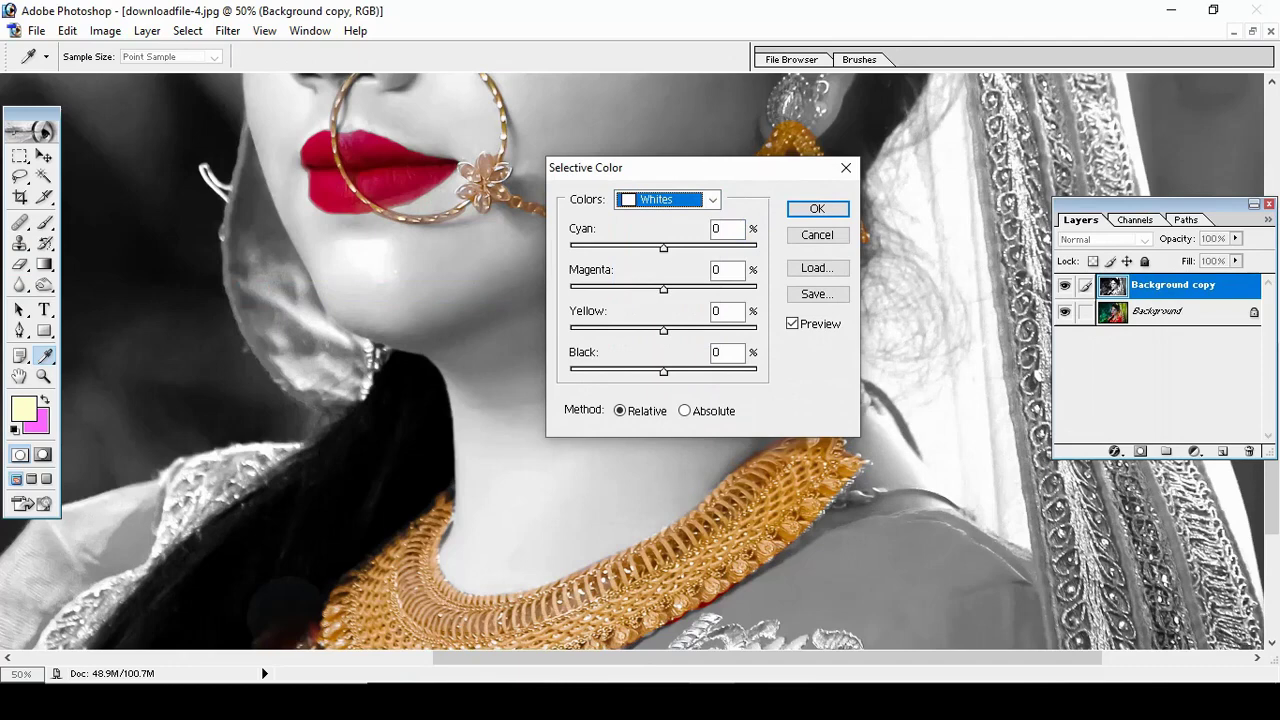
mouse_move(663, 371)
left_mouse_down()
mouse_move(641, 371)
mouse_move(653, 371)
left_mouse_up()
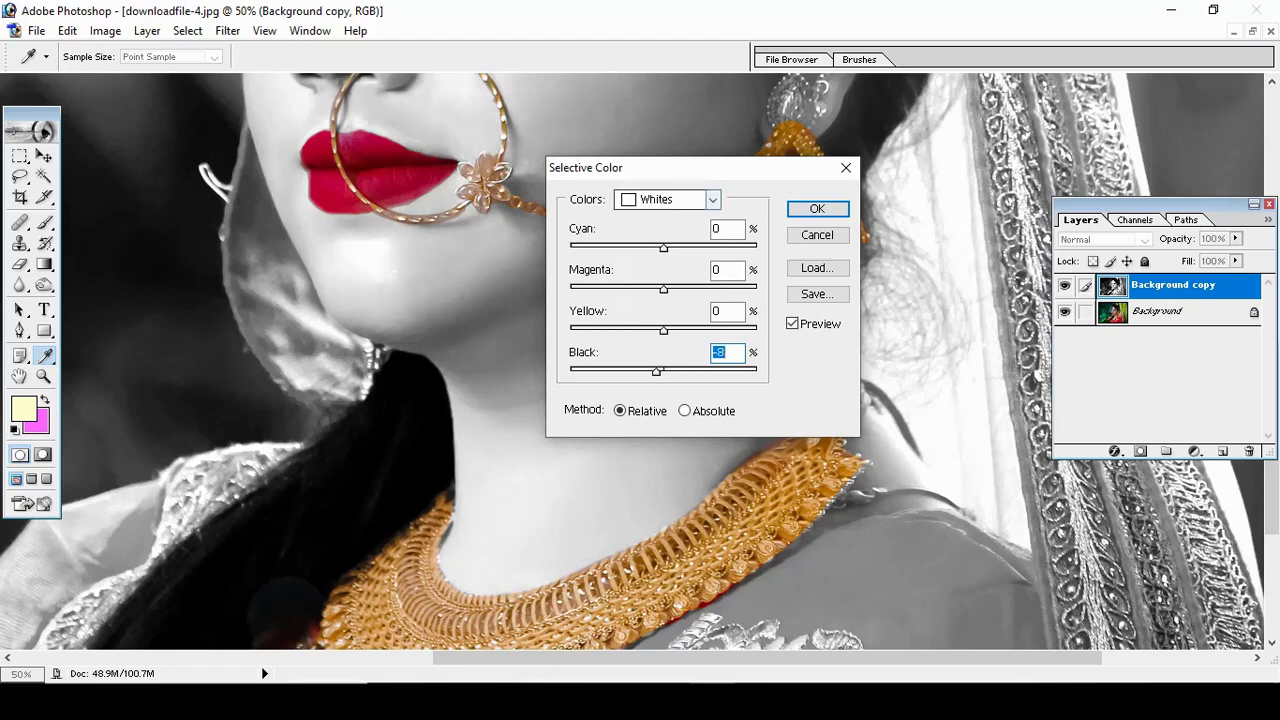
left_click(667, 199)
left_click(655, 323)
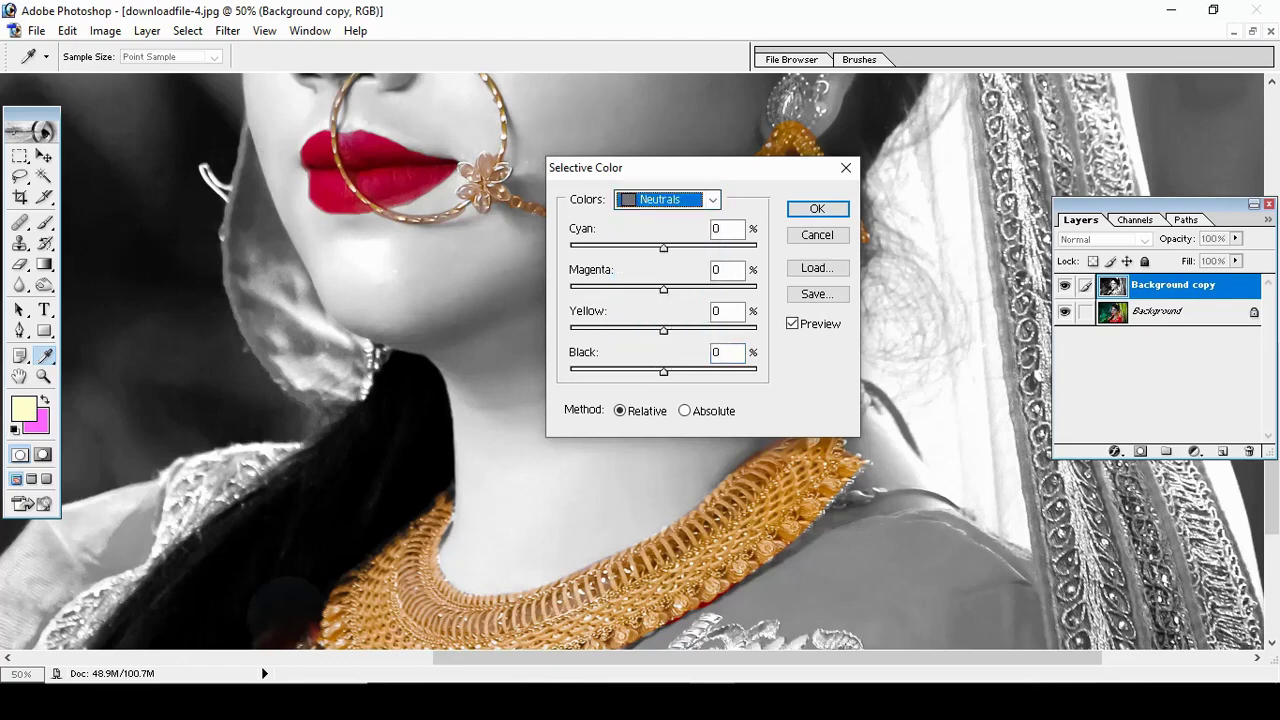
left_click(667, 199)
left_click(655, 340)
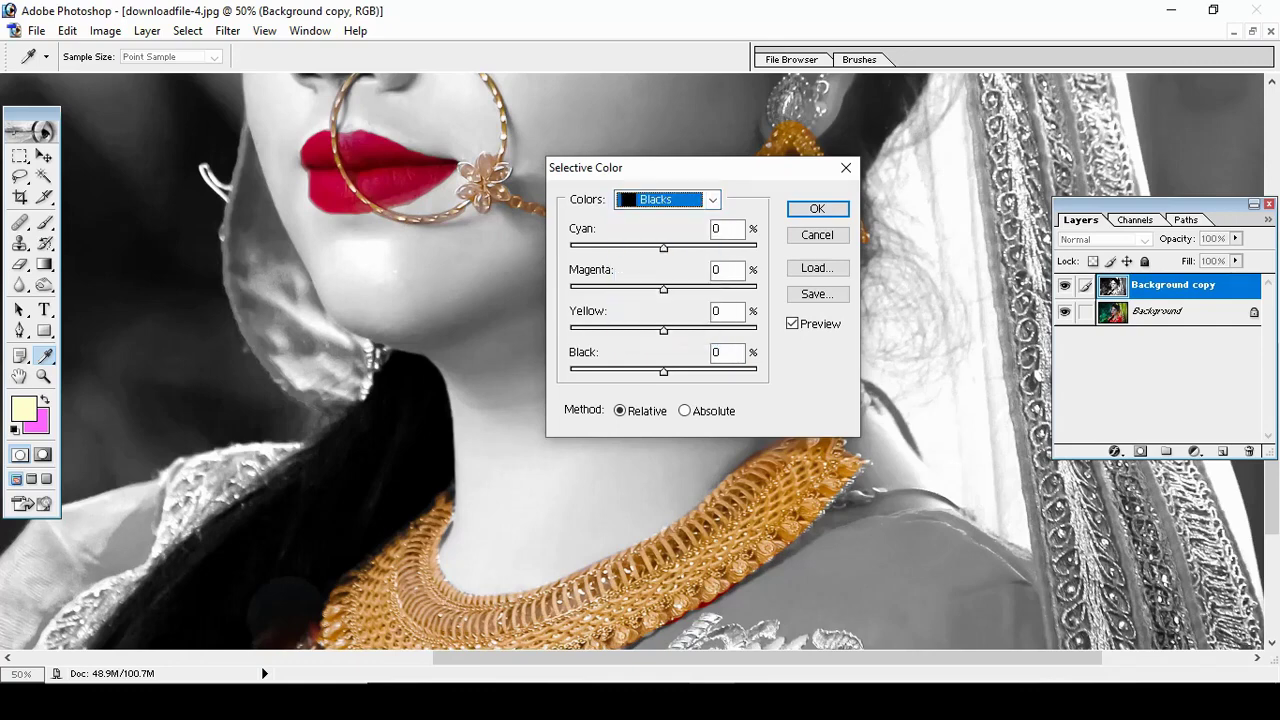
left_click_drag(663, 371, 687, 371)
left_click(817, 208)
Step: Commit the adjustment and zoom out to show the whole portrait
key("e")
key("ctrl+minus")
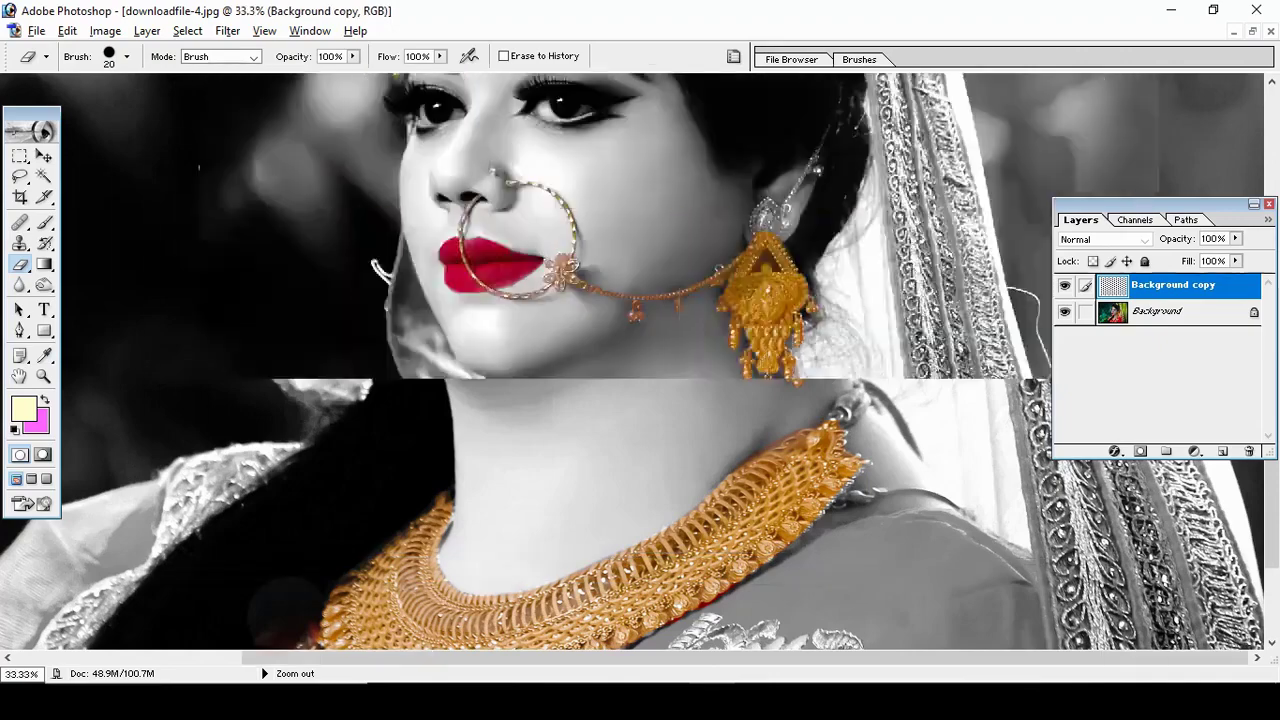
key("ctrl+minus")
key("ctrl+minus")
key("ctrl+minus")
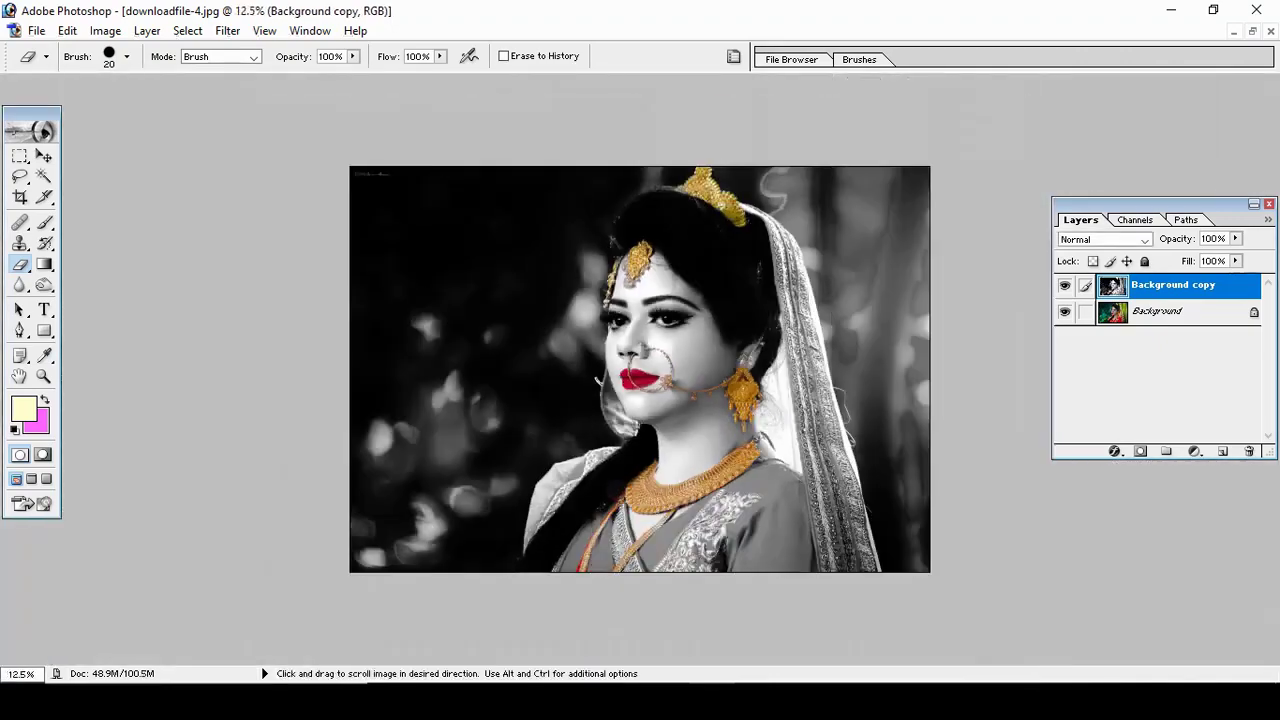
key("ctrl+plus")
key("ctrl+plus")
key("ctrl+minus")
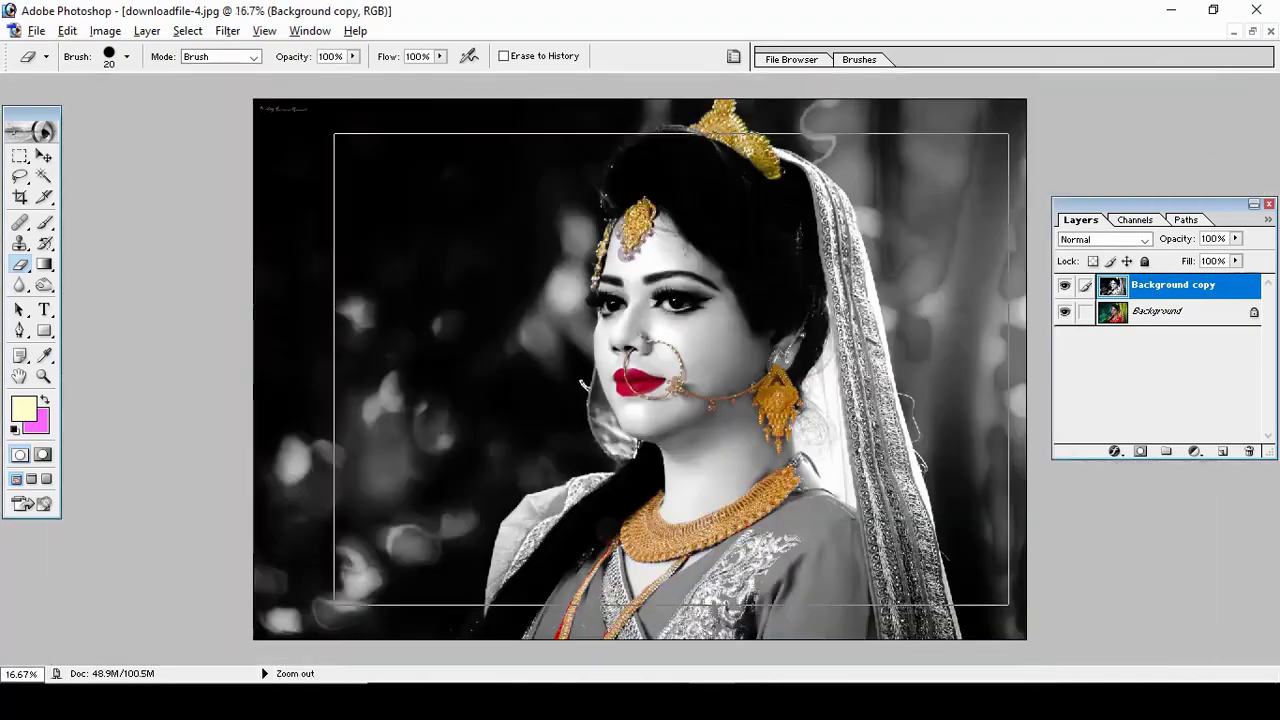
key("ctrl+minus")
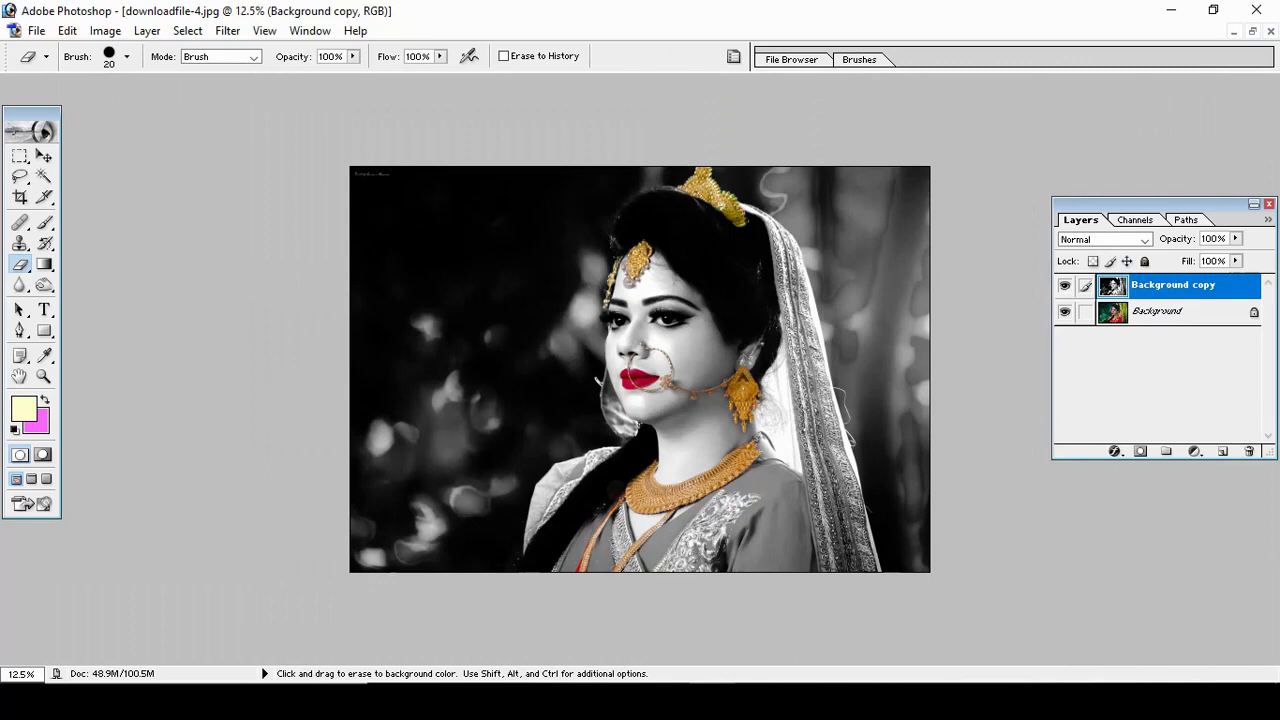
Step: Select the original Background layer and bring up its Brightness/Contrast adjustment
left_click(1170, 311)
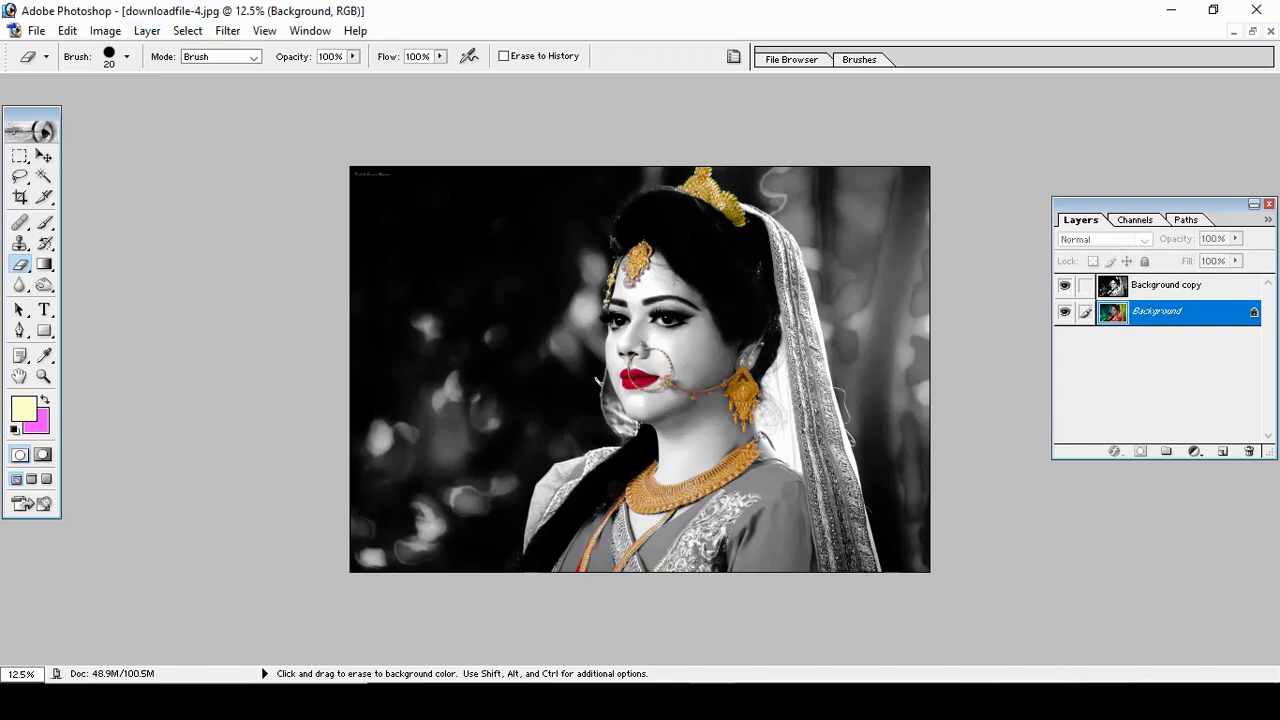
left_click(105, 31)
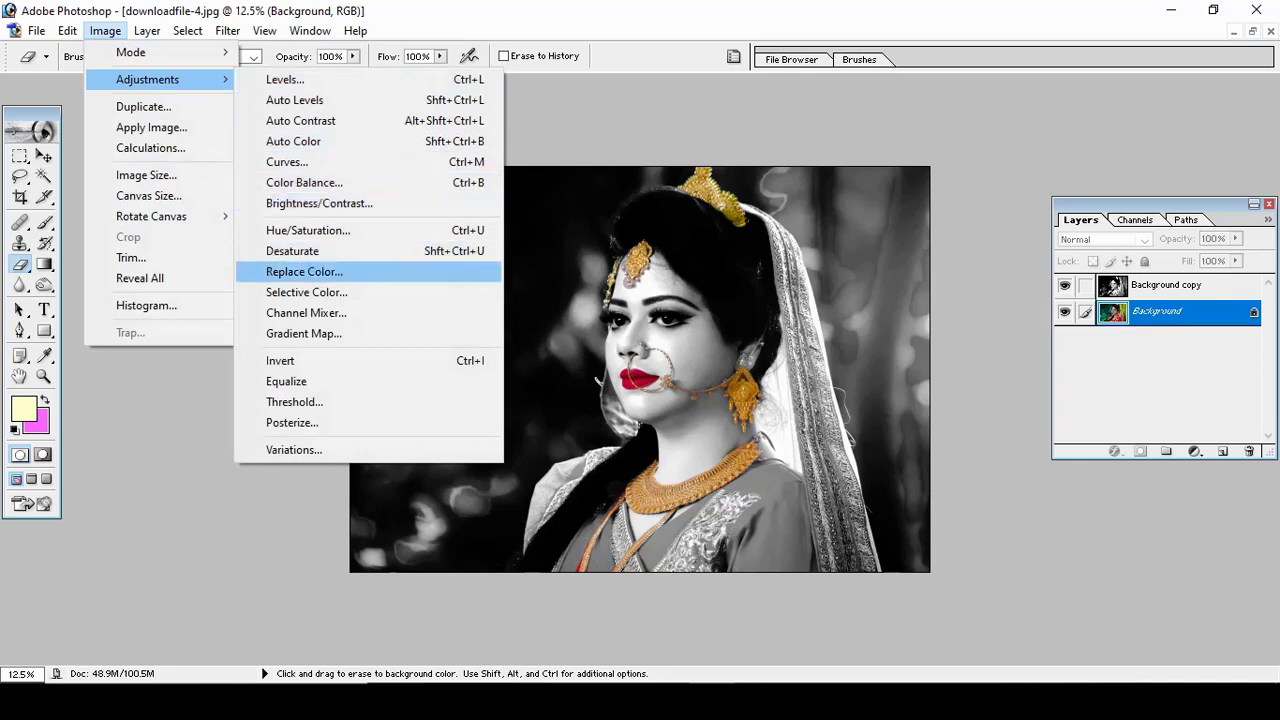
left_click(320, 203)
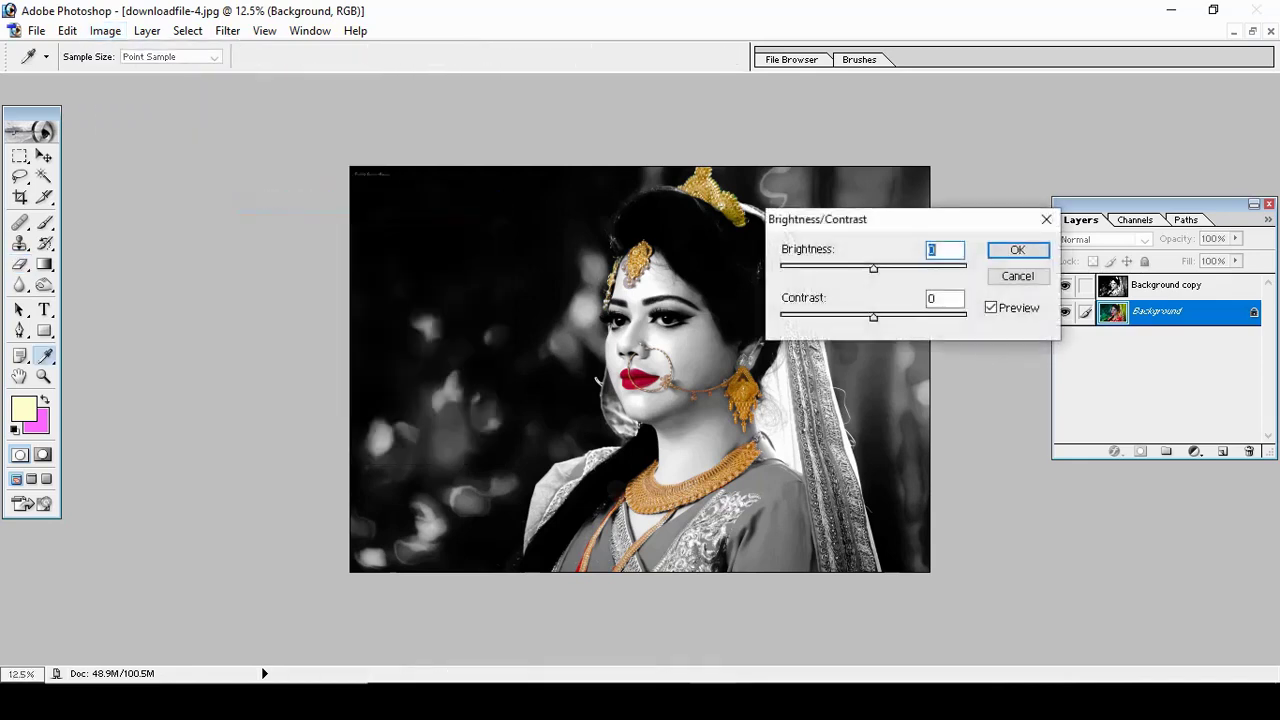
Step: Set Brightness to +9 and Contrast to +10 on the Background layer and apply
key("shift+Up")
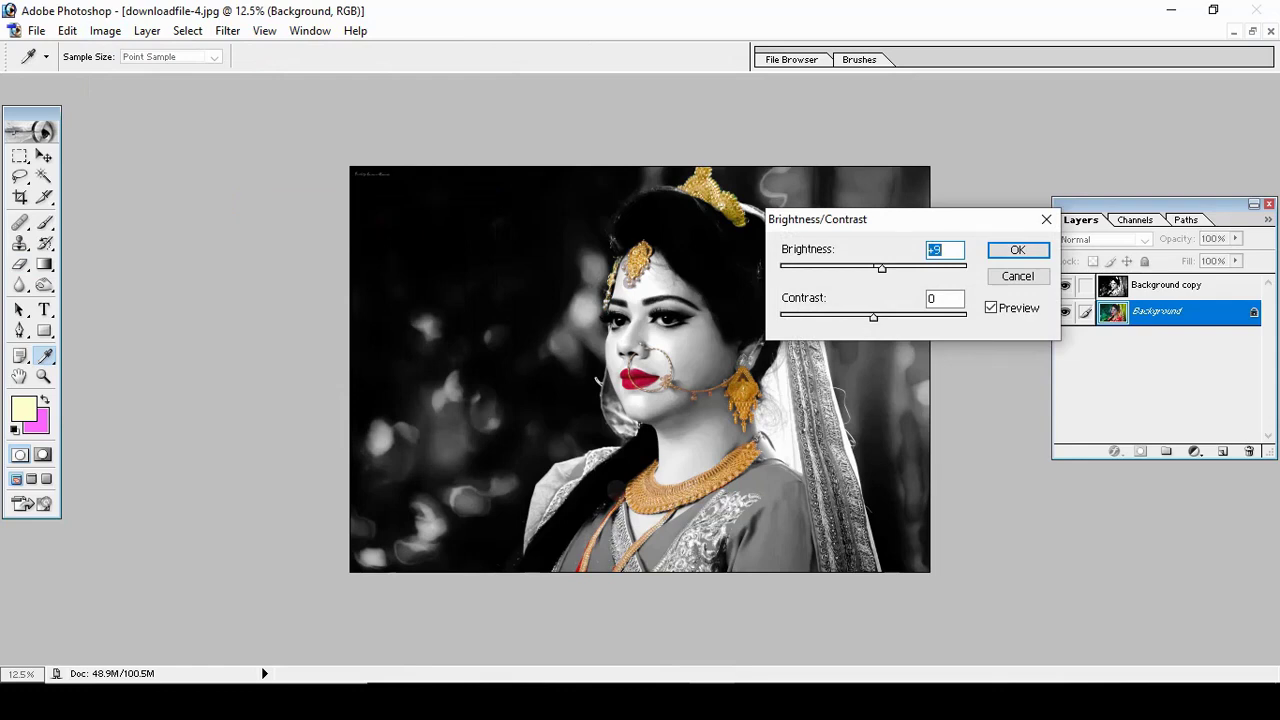
key("Tab")
key("shift+Up")
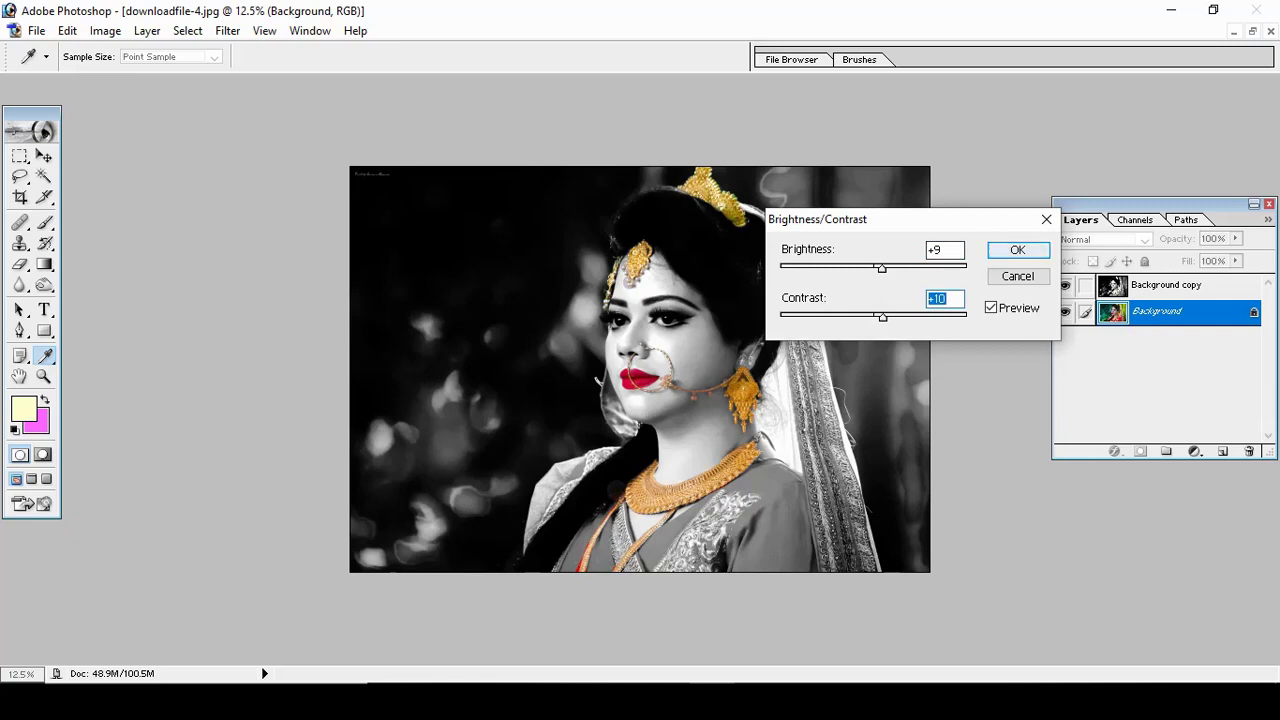
left_click(1005, 251)
key("e")
left_click(105, 30)
mouse_move(147, 79)
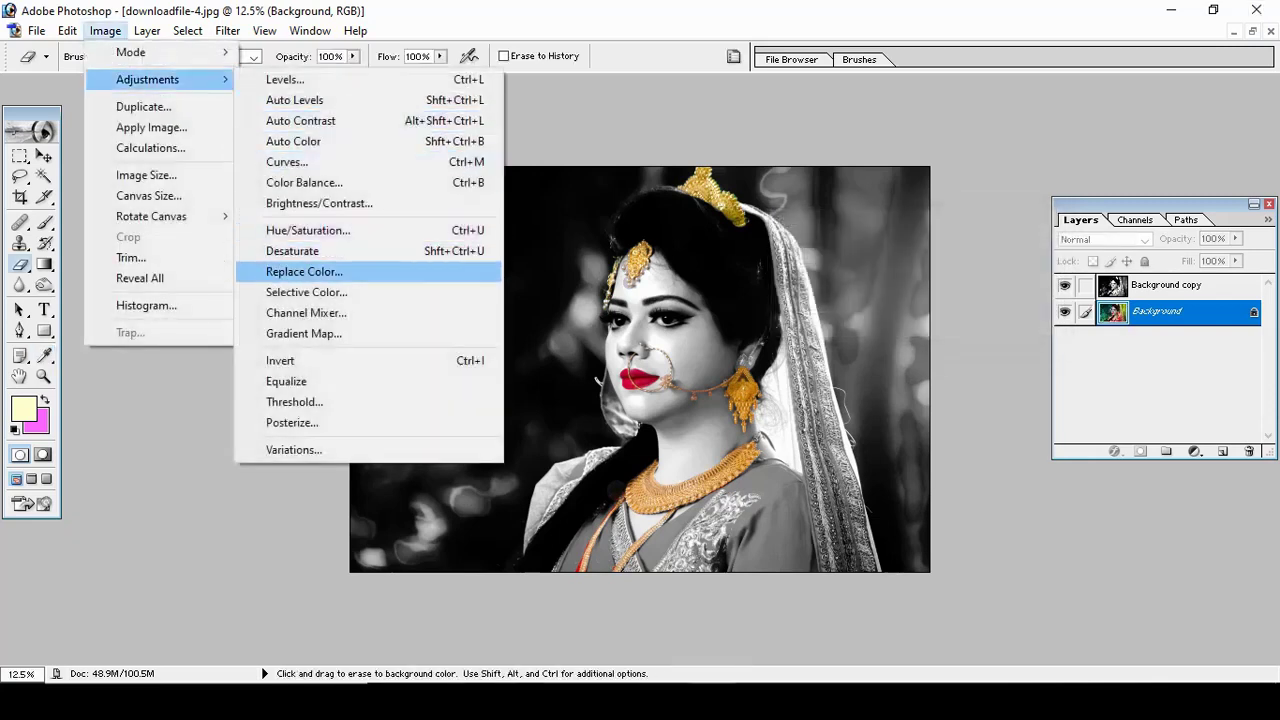
Step: Apply a Selective Color pass setting Reds cyan to -44 on the Background layer
left_click(306, 292)
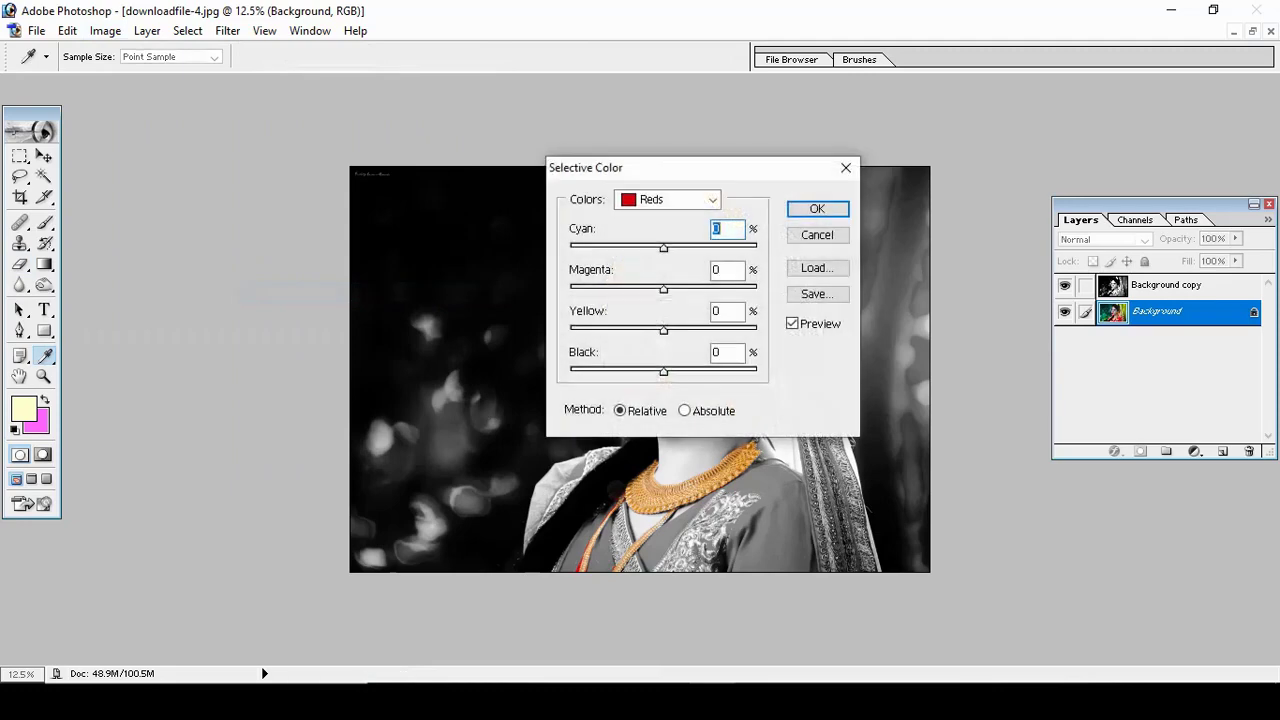
left_click_drag(555, 167, 178, 98)
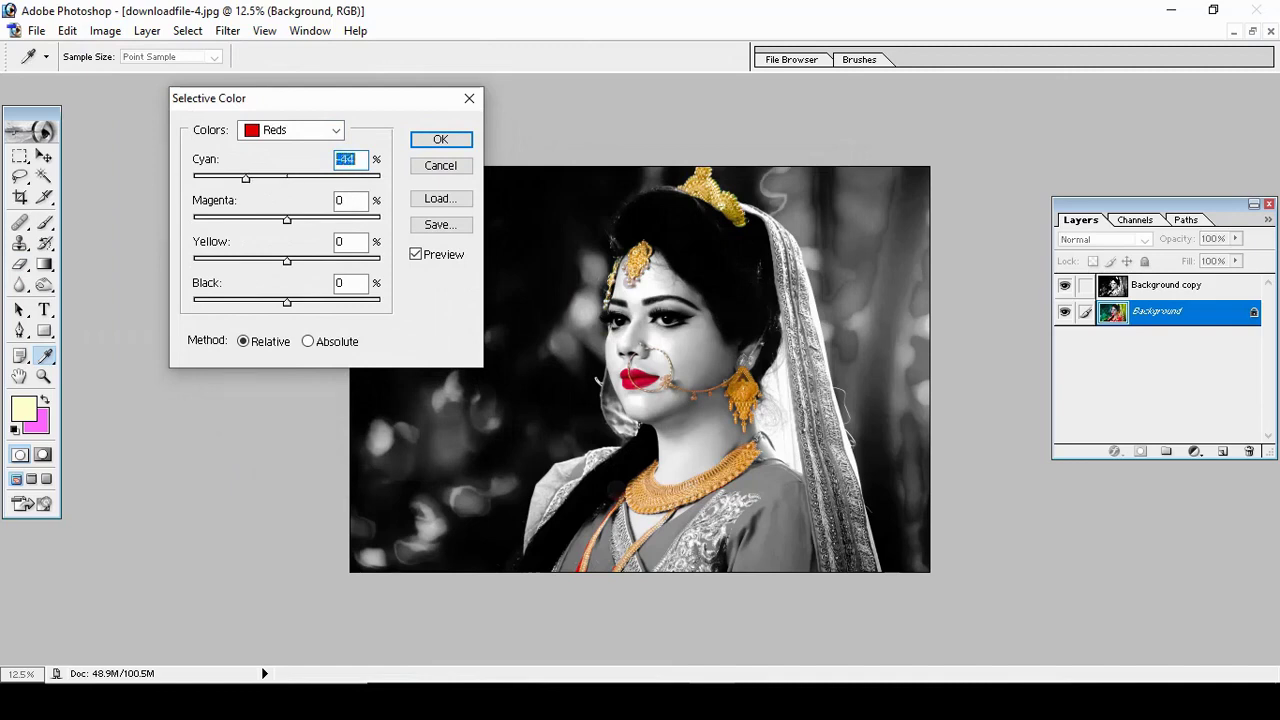
key("Return")
key("e")
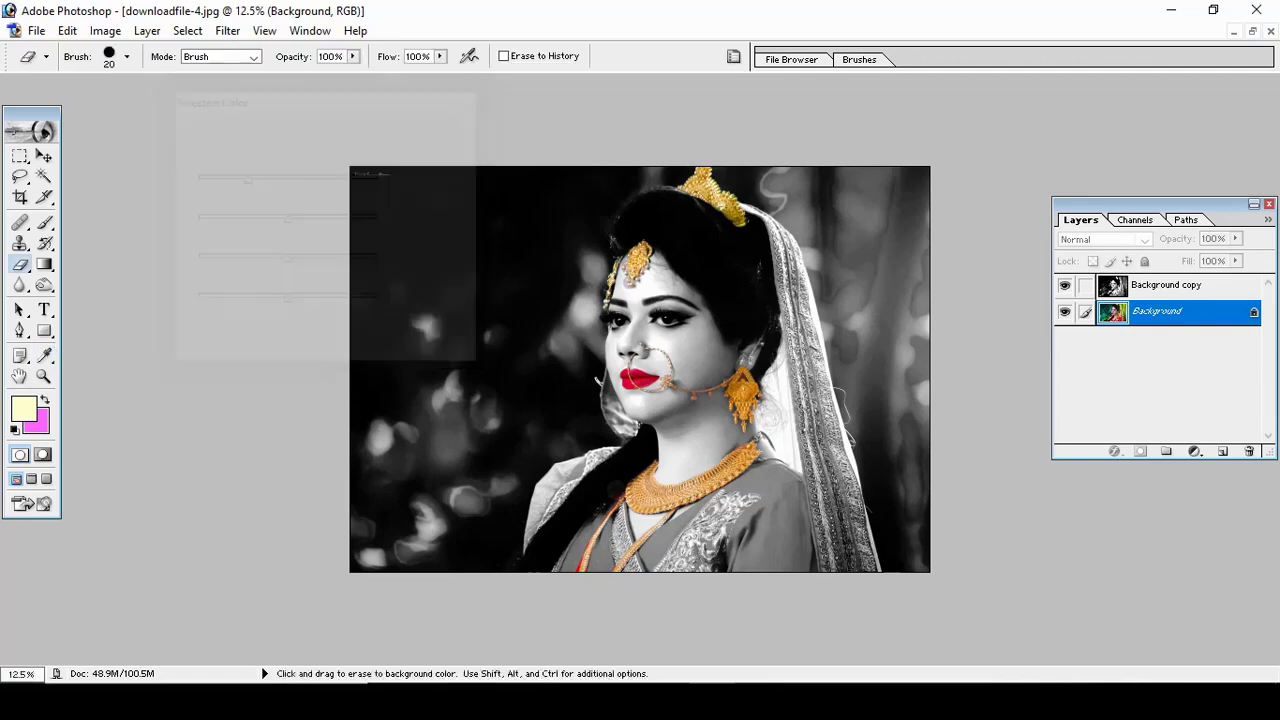
Step: Zoom in on the bride's face, close on the lips and nose ring
key("ctrl+space")
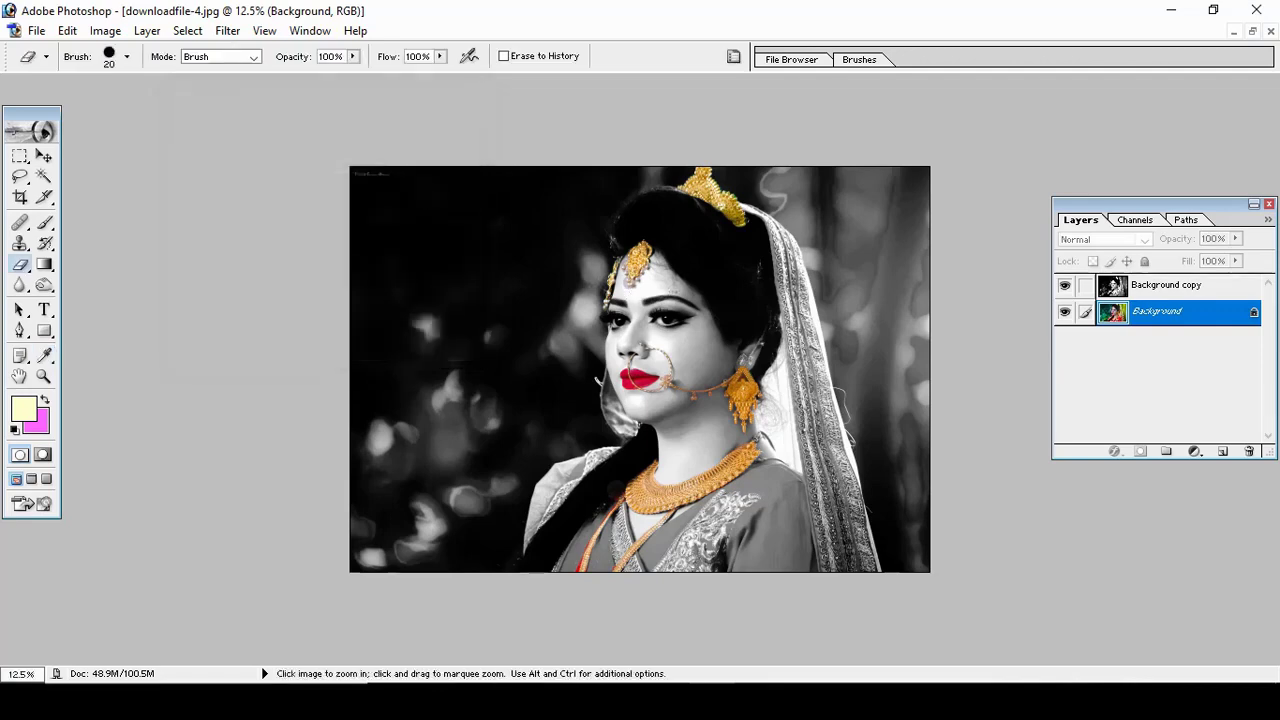
left_click_drag(366, 176, 870, 528)
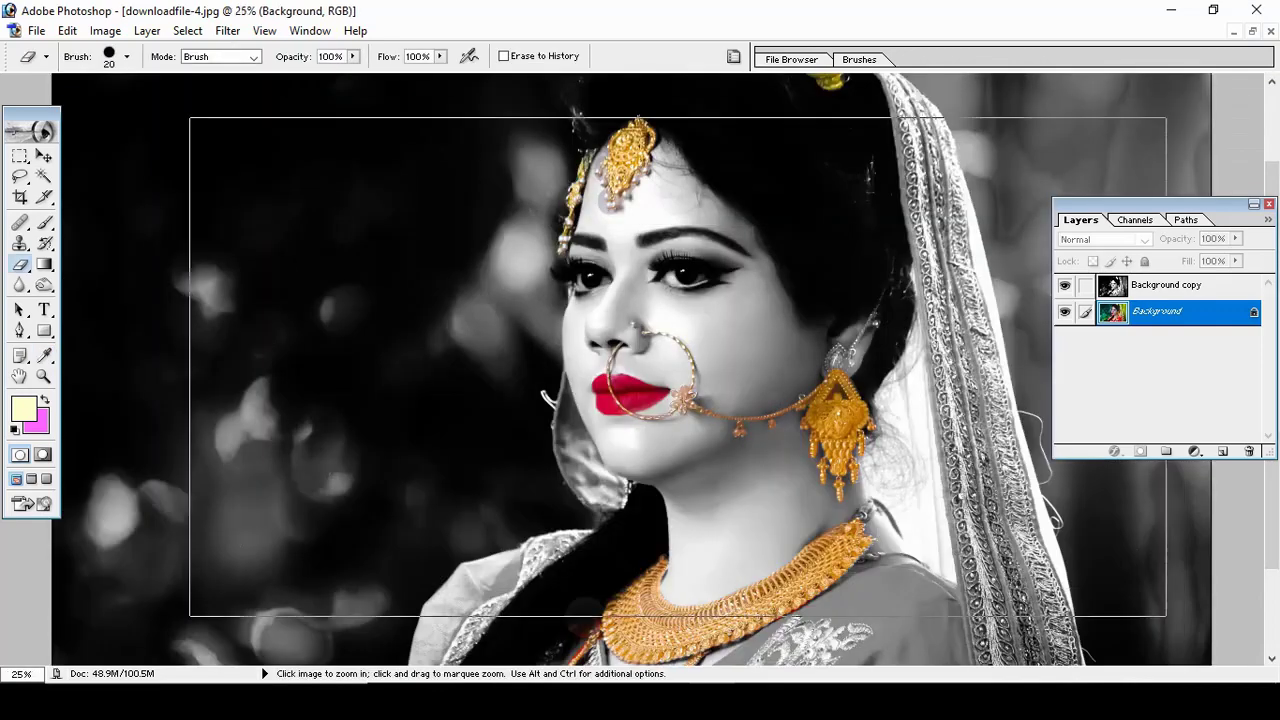
left_click_drag(376, 153, 986, 579)
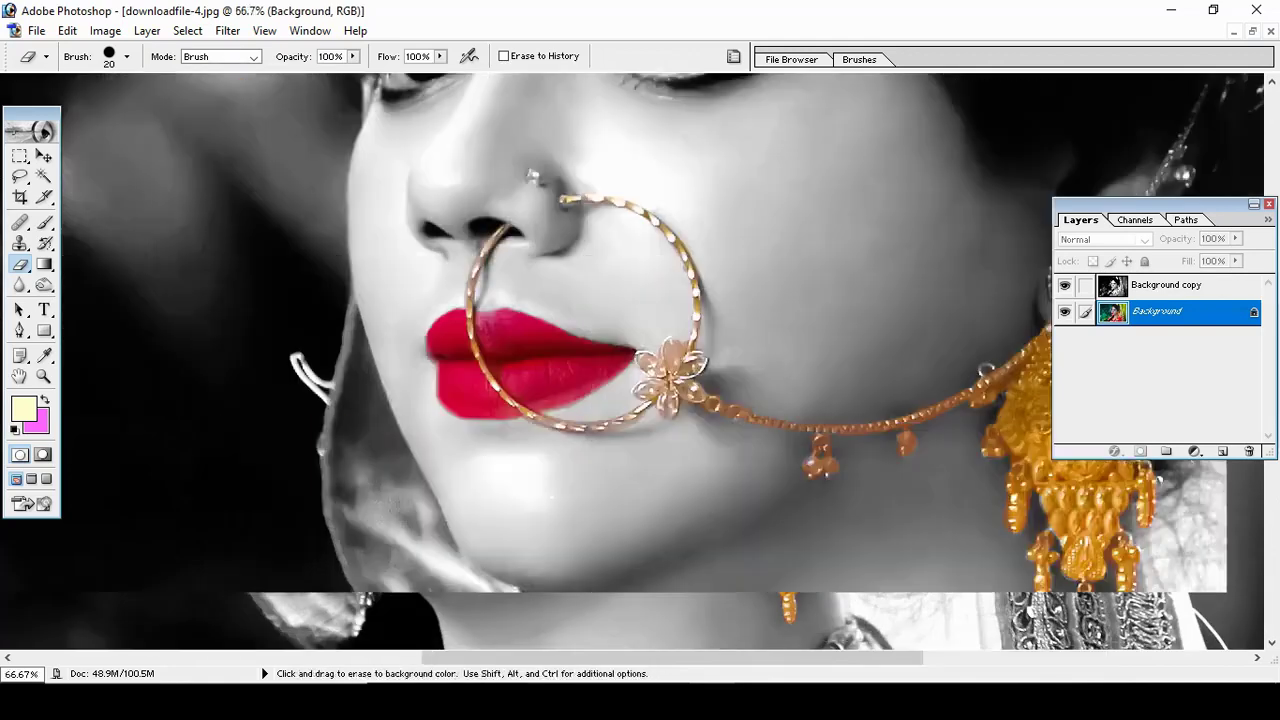
left_click(446, 412, "ctrl")
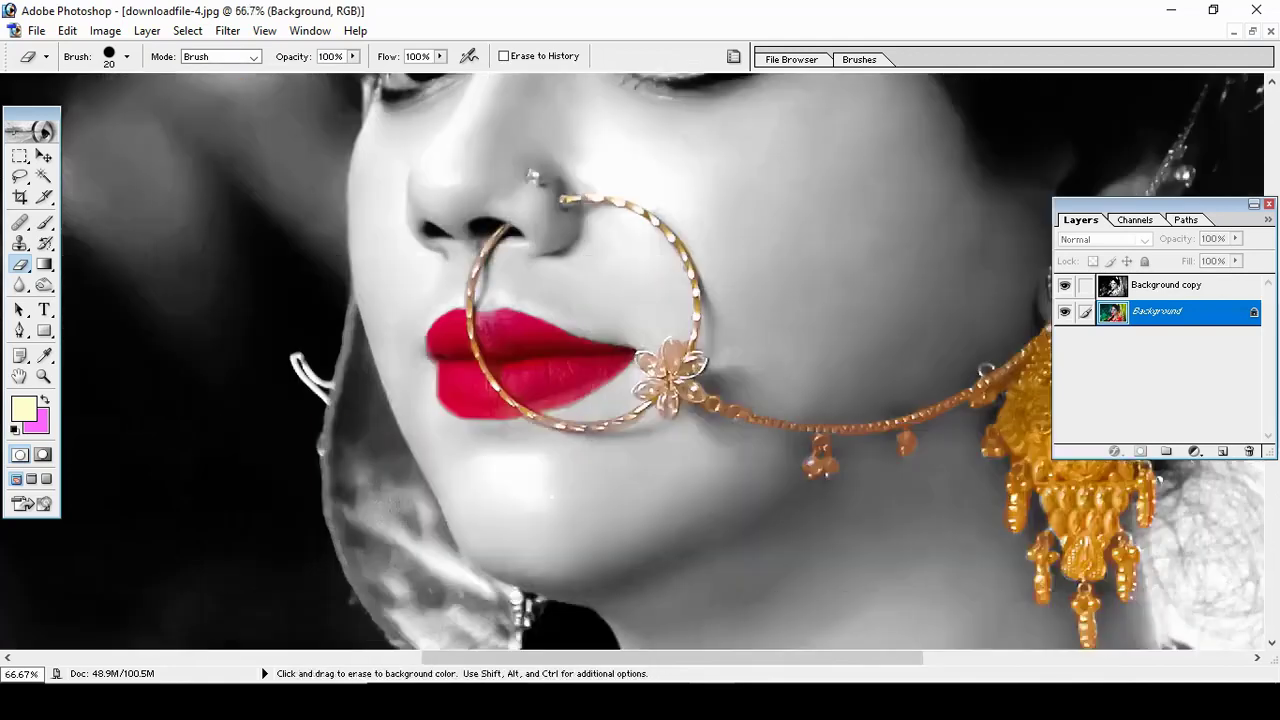
left_click(105, 30)
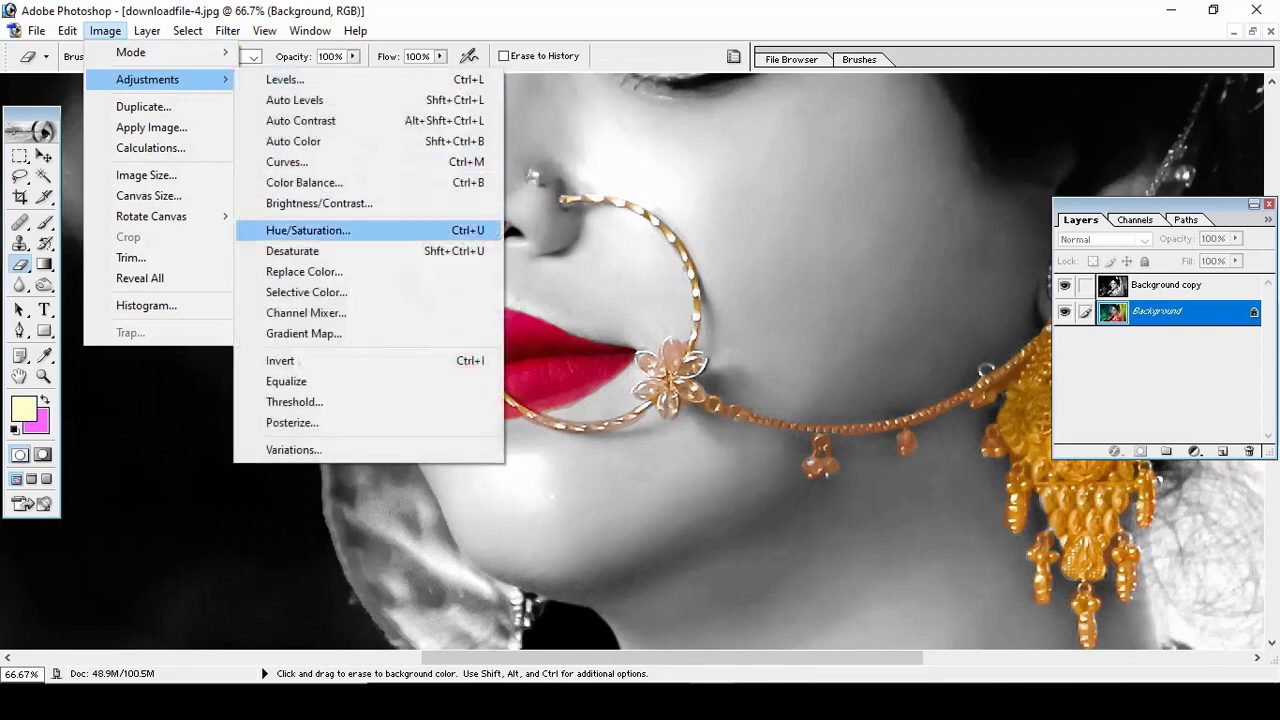
Step: Apply another Selective Color pass with Reds cyan at -65 to brighten the lips
left_click(306, 292)
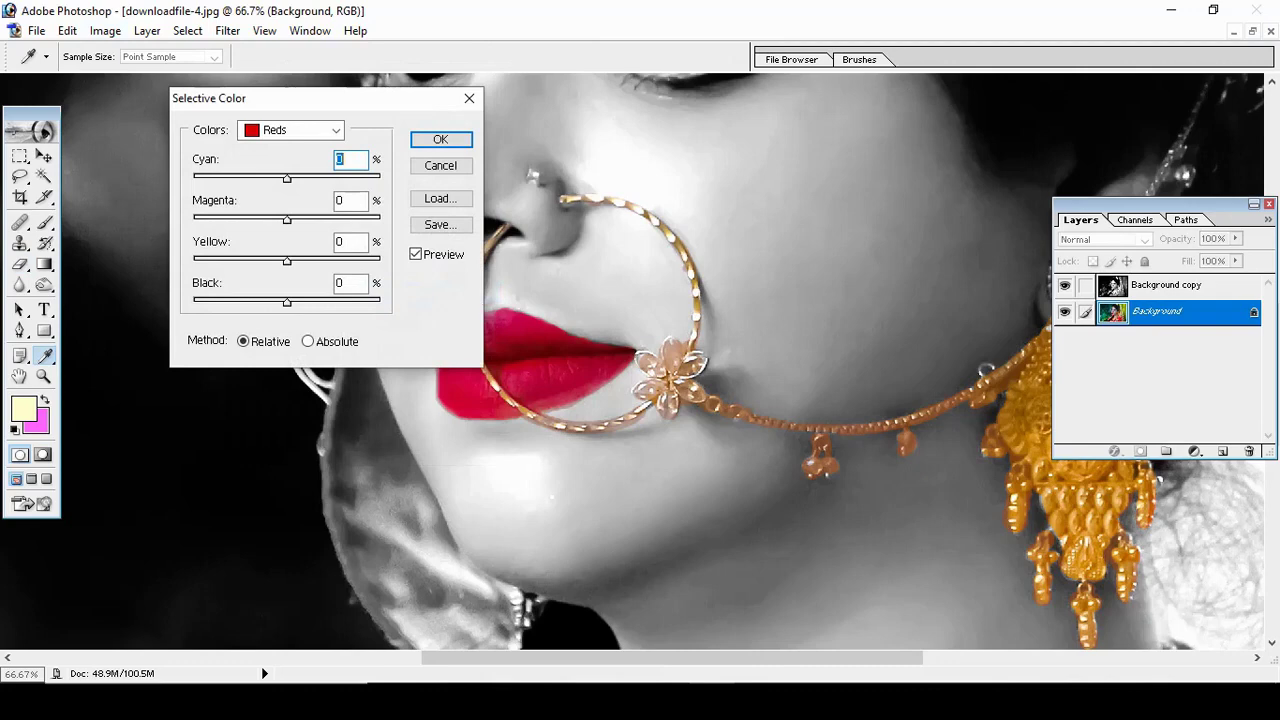
mouse_move(287, 177)
left_mouse_down()
mouse_move(376, 177)
mouse_move(228, 177)
left_mouse_up()
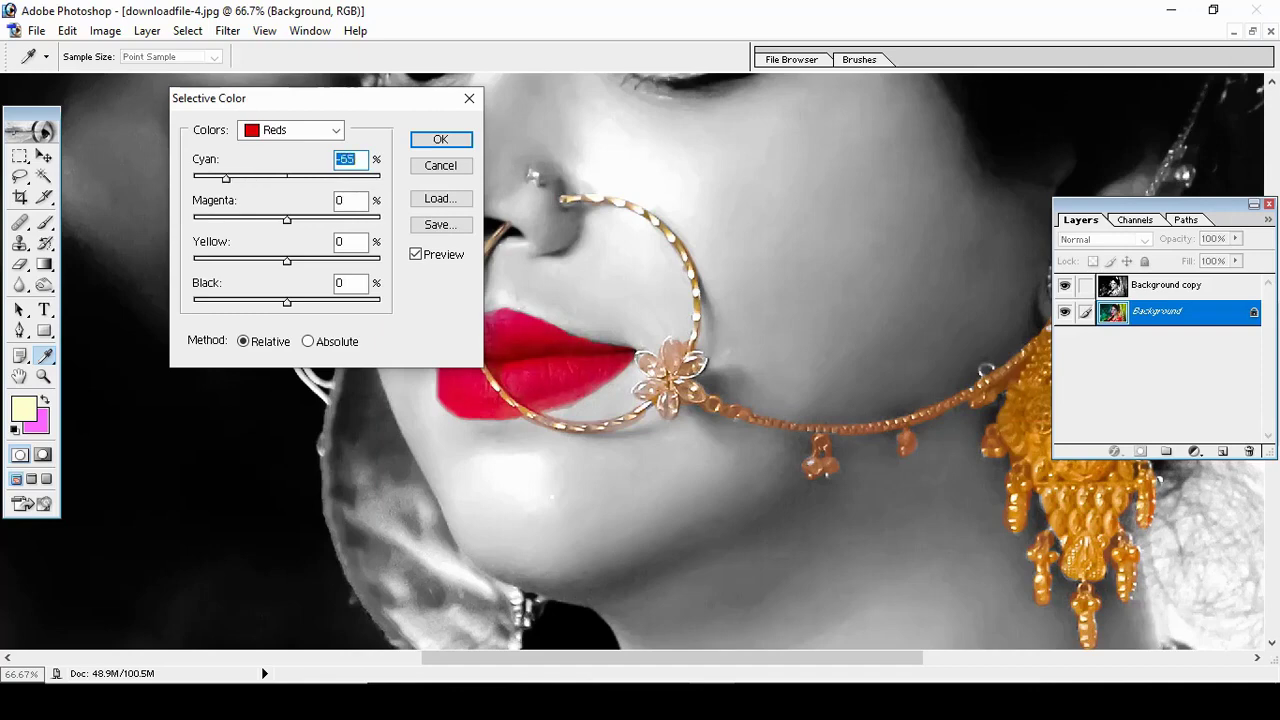
key("Return")
key("e")
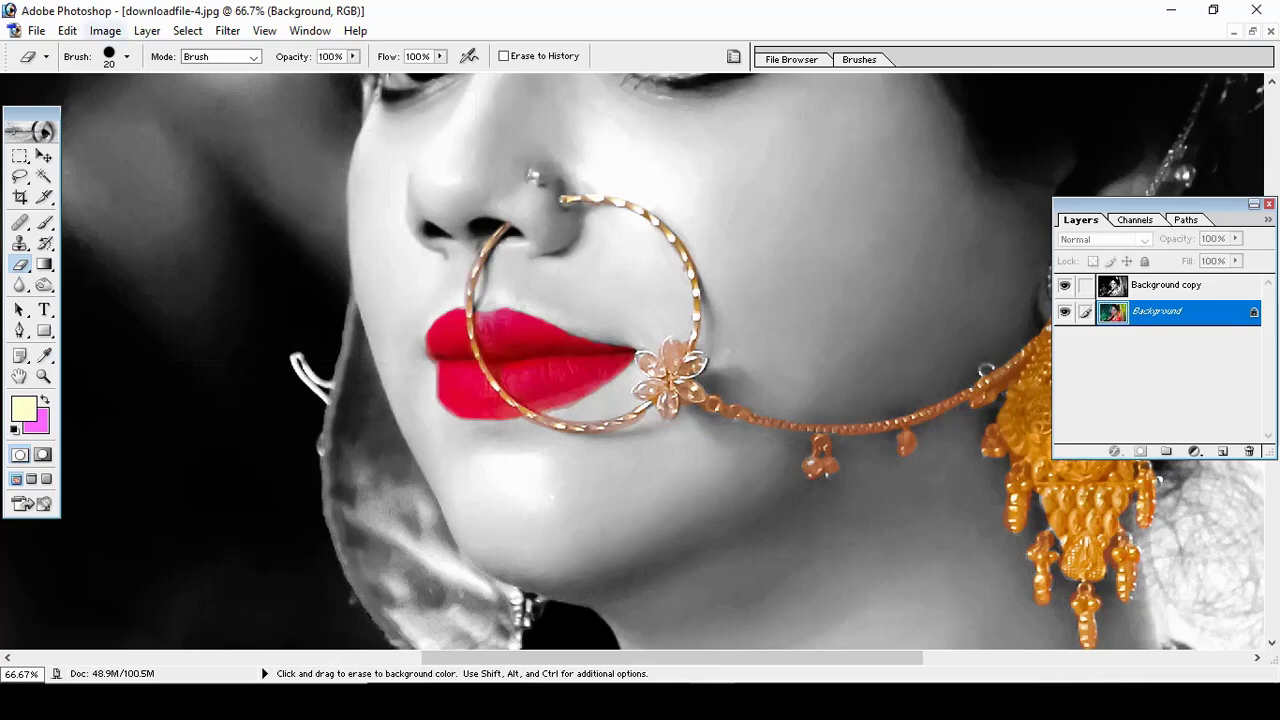
left_click(105, 30)
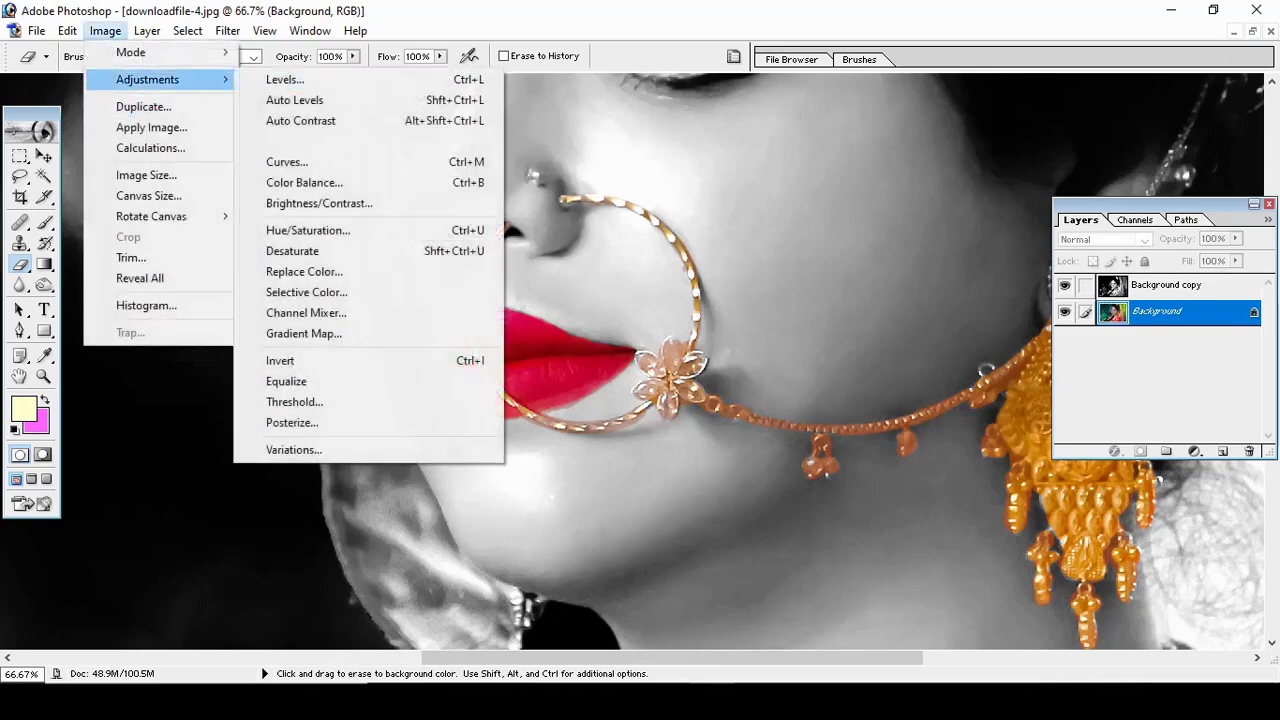
Step: Apply a Selective Color pass raising Yellows yellow to +21 to warm the gold jewelry
left_click(306, 292)
left_click(336, 130)
left_click(281, 163)
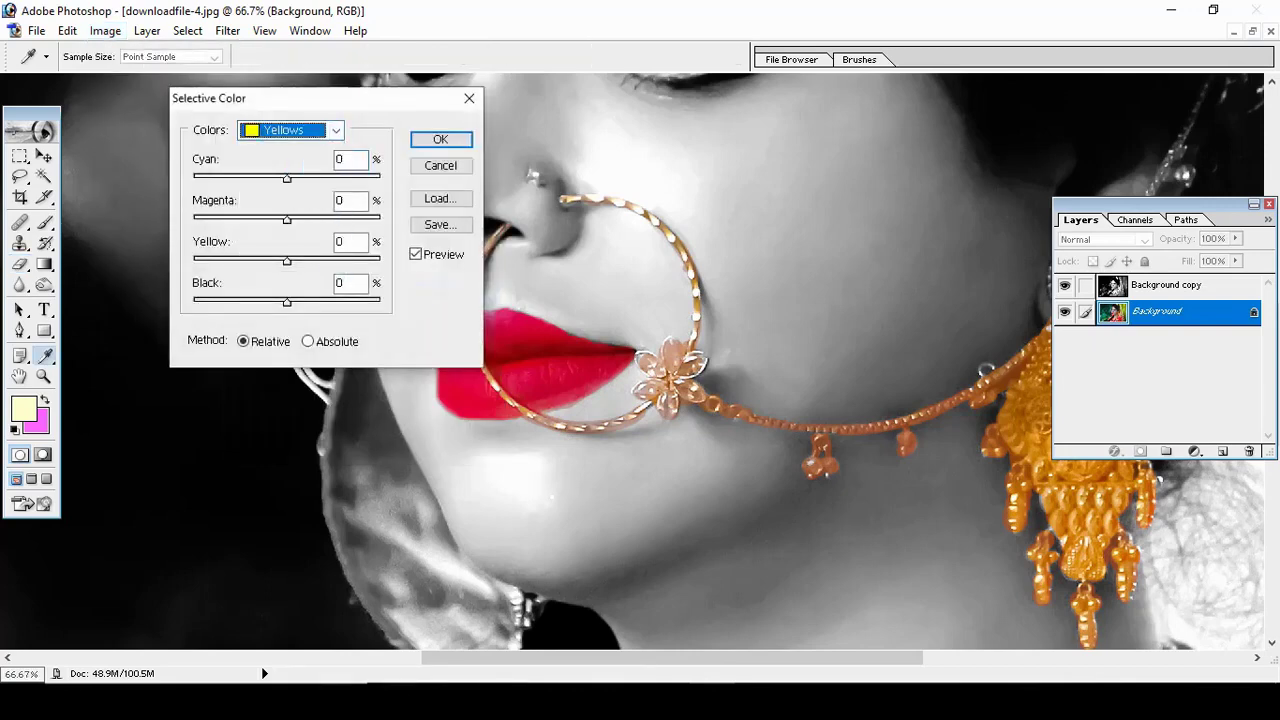
mouse_move(287, 261)
left_mouse_down()
mouse_move(267, 261)
mouse_move(308, 261)
left_mouse_up()
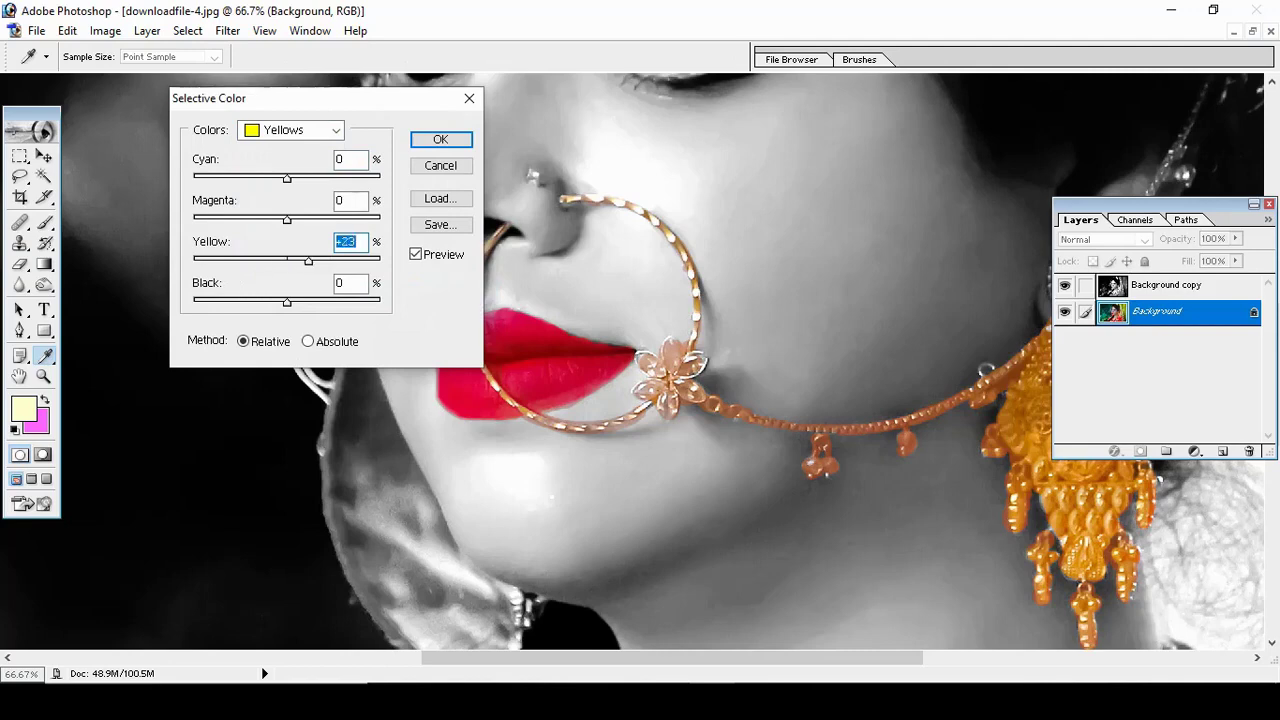
left_click_drag(314, 261, 306, 261)
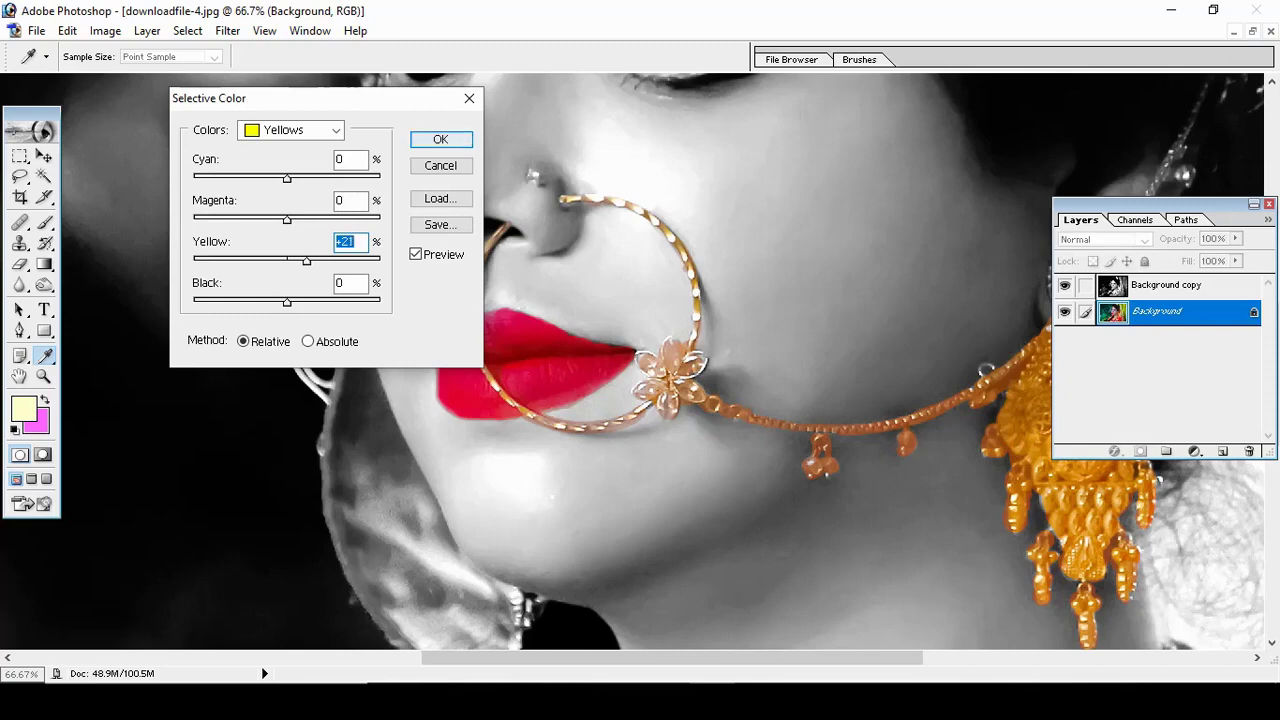
left_click(336, 130)
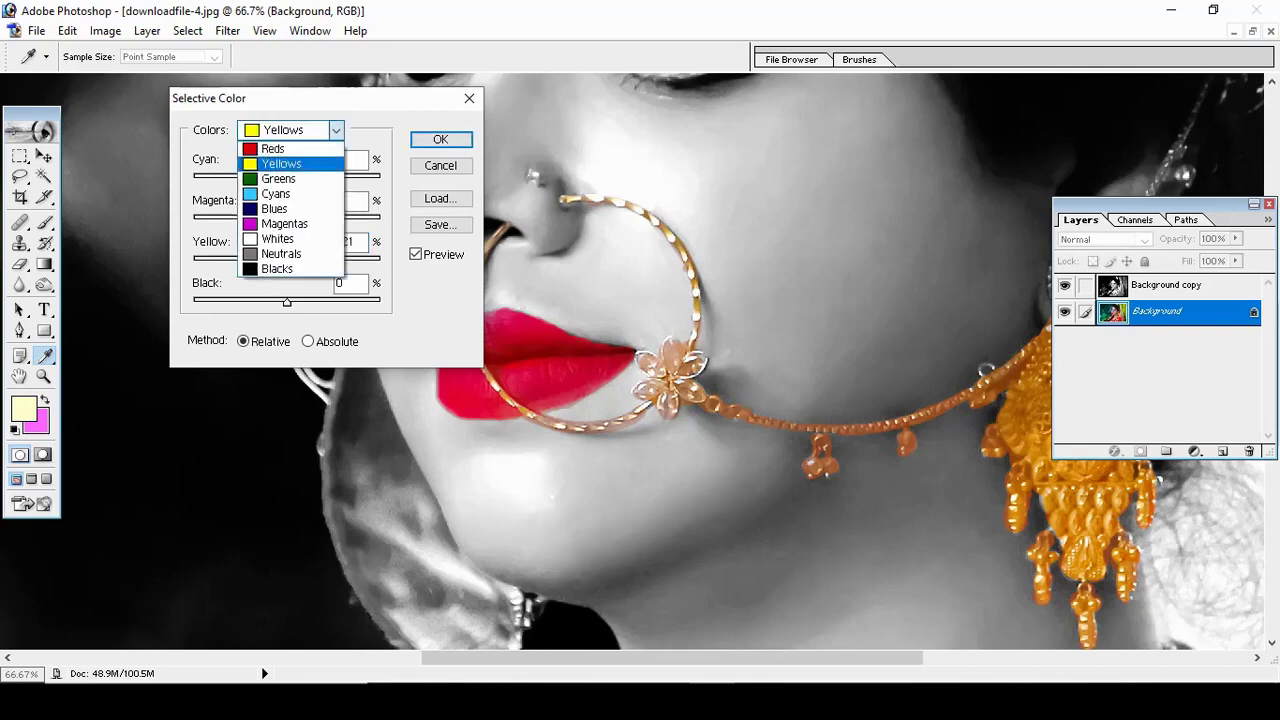
key("Return")
key("Return")
key("e")
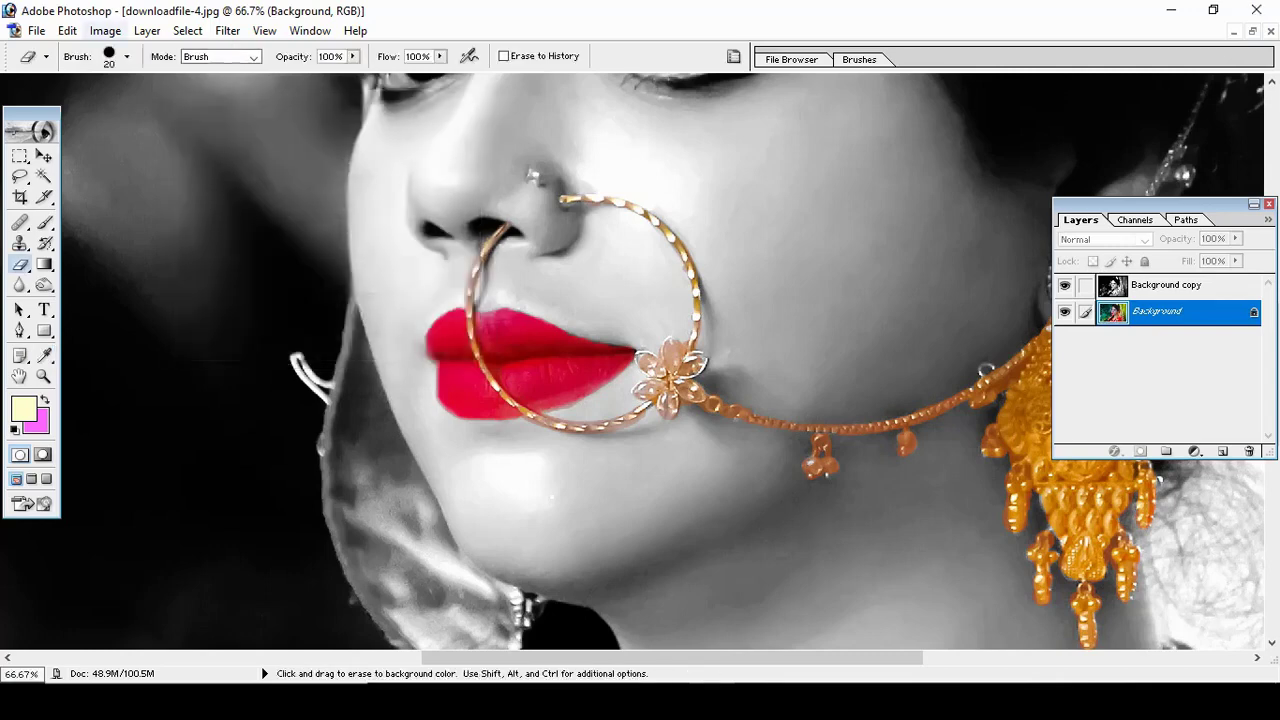
left_click(105, 30)
left_click(452, 222)
Step: Open 2222.jpg and the original downloadfile-4.jpg together
key("ctrl+minus")
key("ctrl+minus")
key("ctrl+minus")
key("ctrl+minus")
key("ctrl+minus")
key("ctrl+minus")
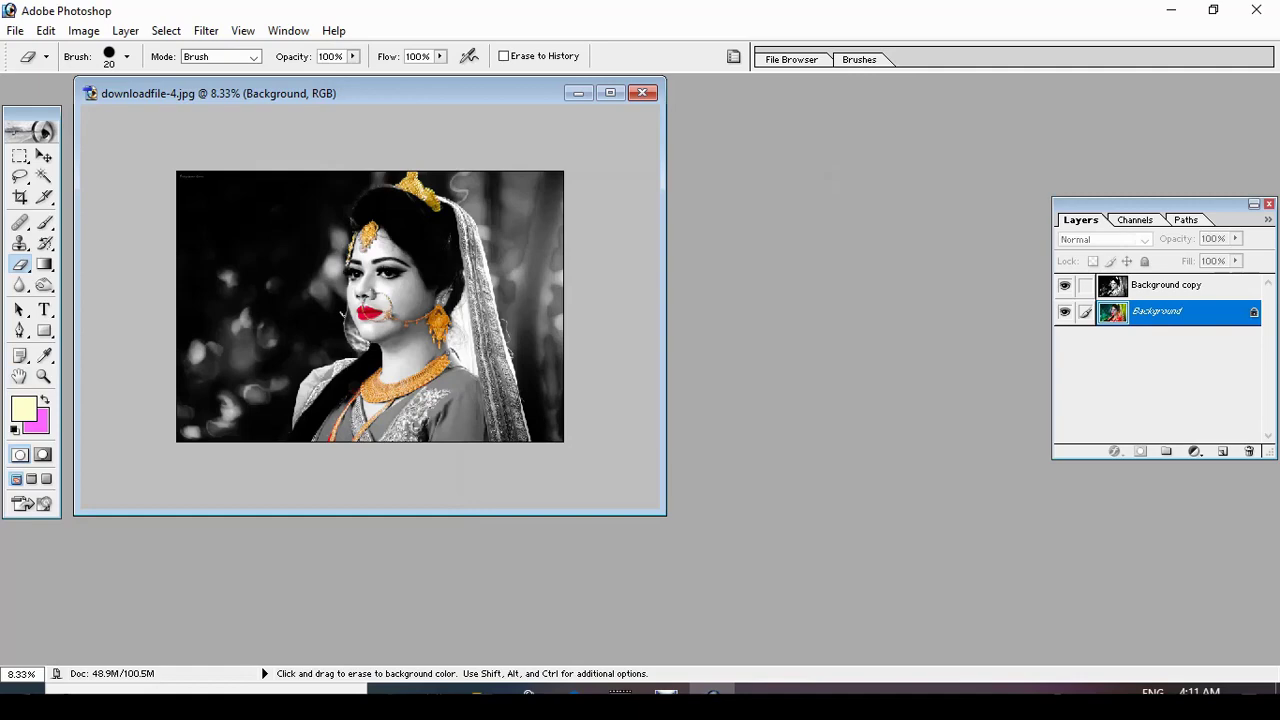
key("ctrl+o")
left_click(614, 168)
left_click(714, 168, "shift")
key("Return")
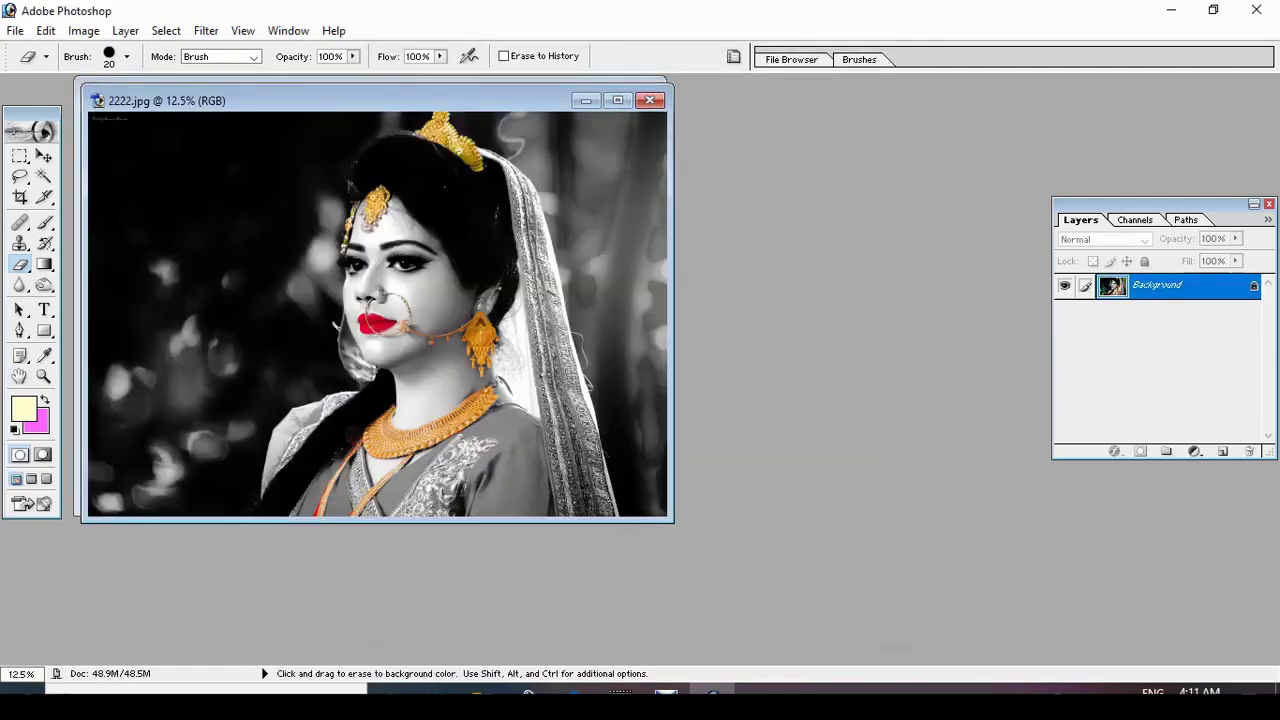
Step: Place the two images side by side, hide the Layers panel, and zoom each to fit
left_click_drag(380, 100, 922, 96)
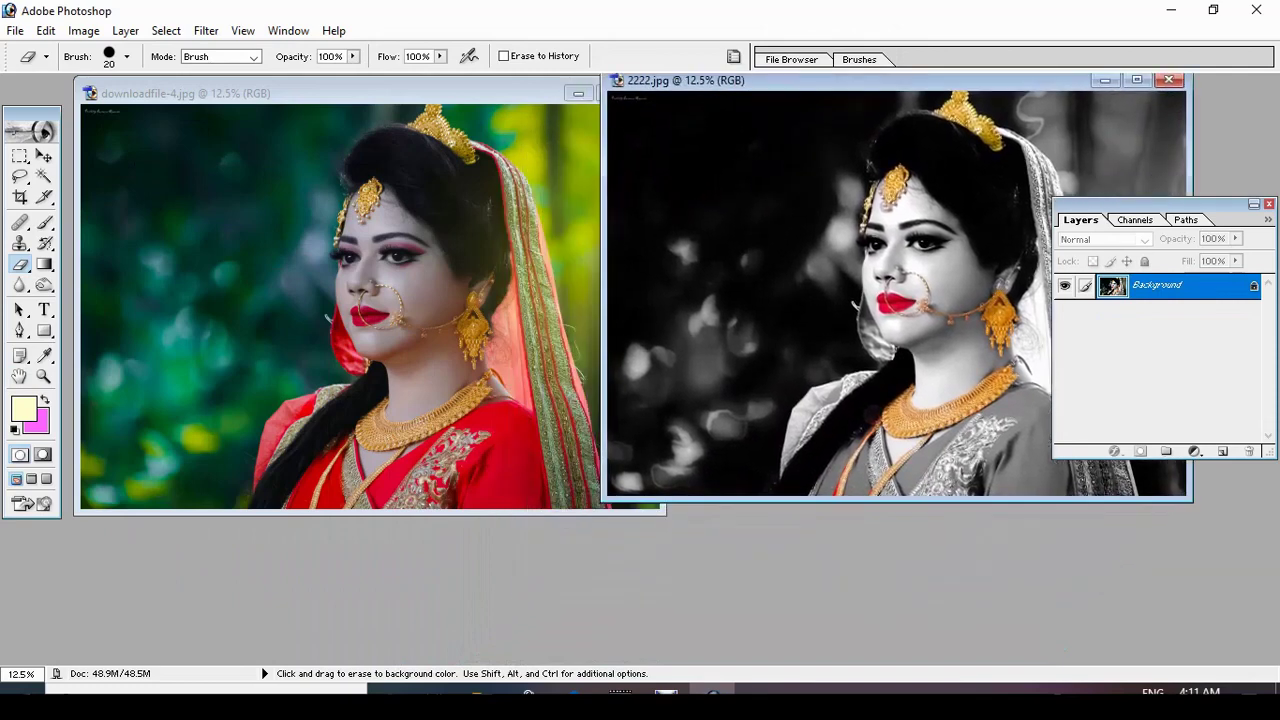
key("ctrl+minus")
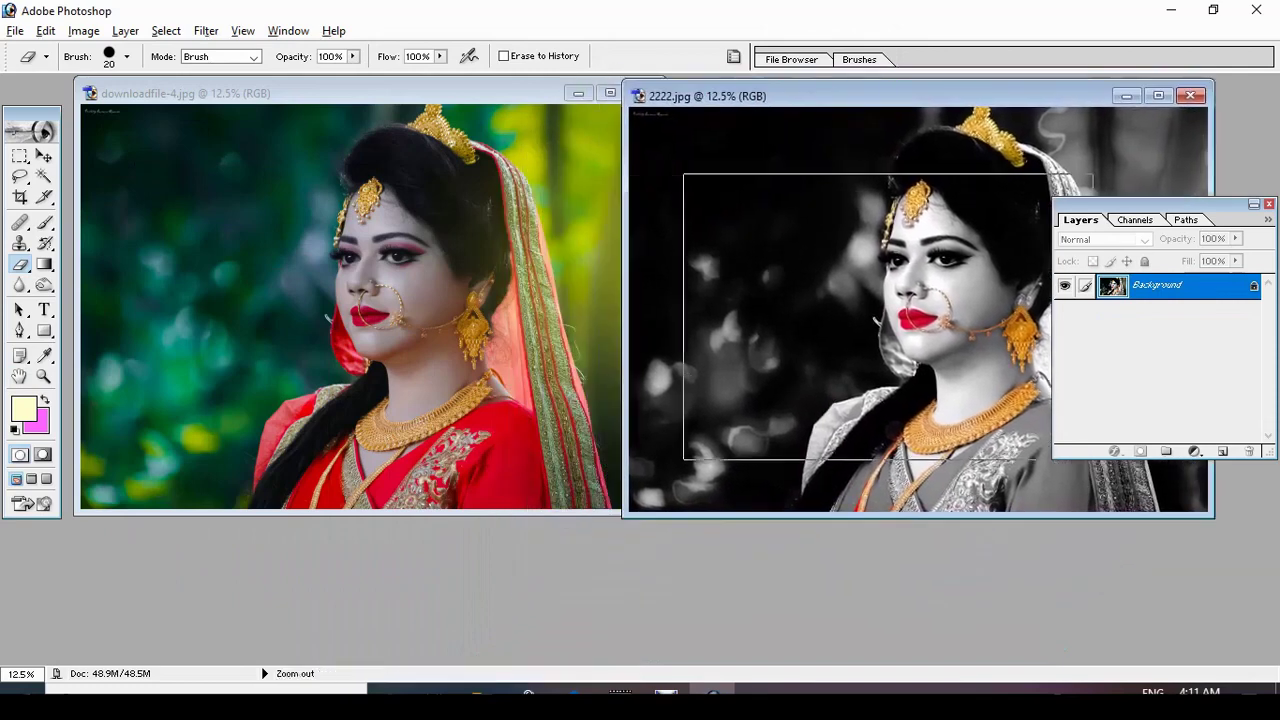
key("ctrl+Tab")
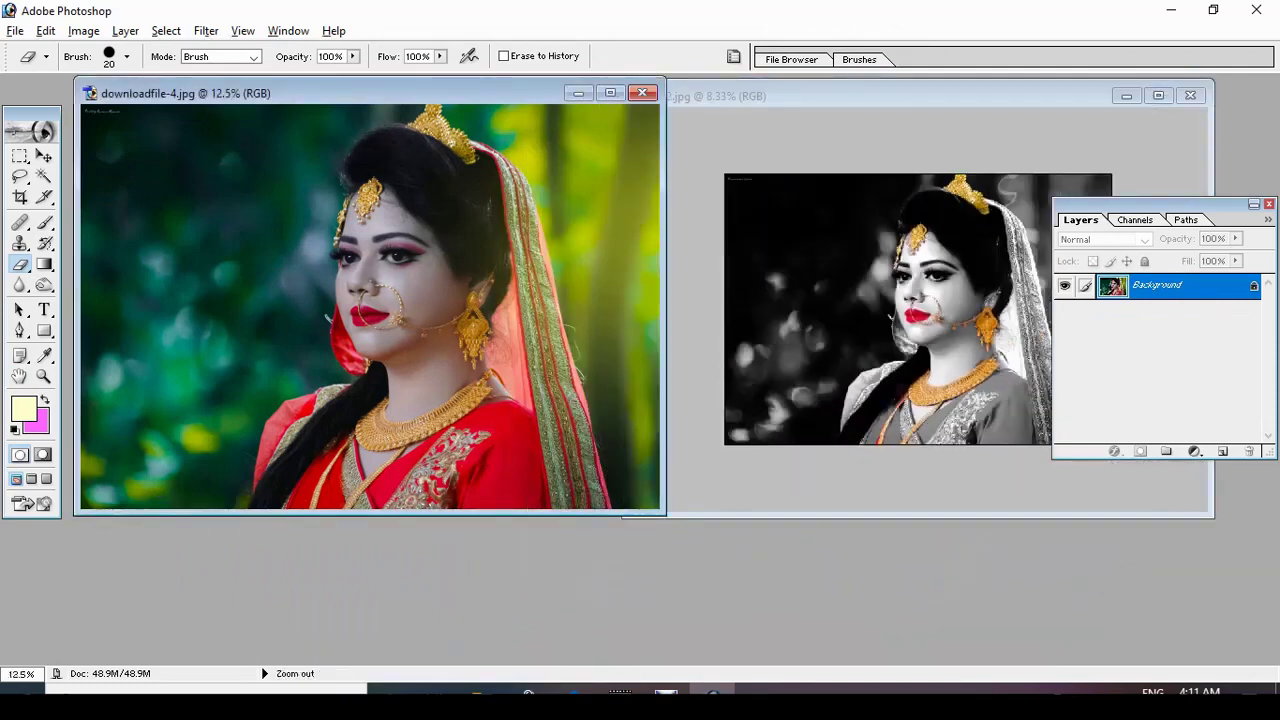
key("ctrl+minus")
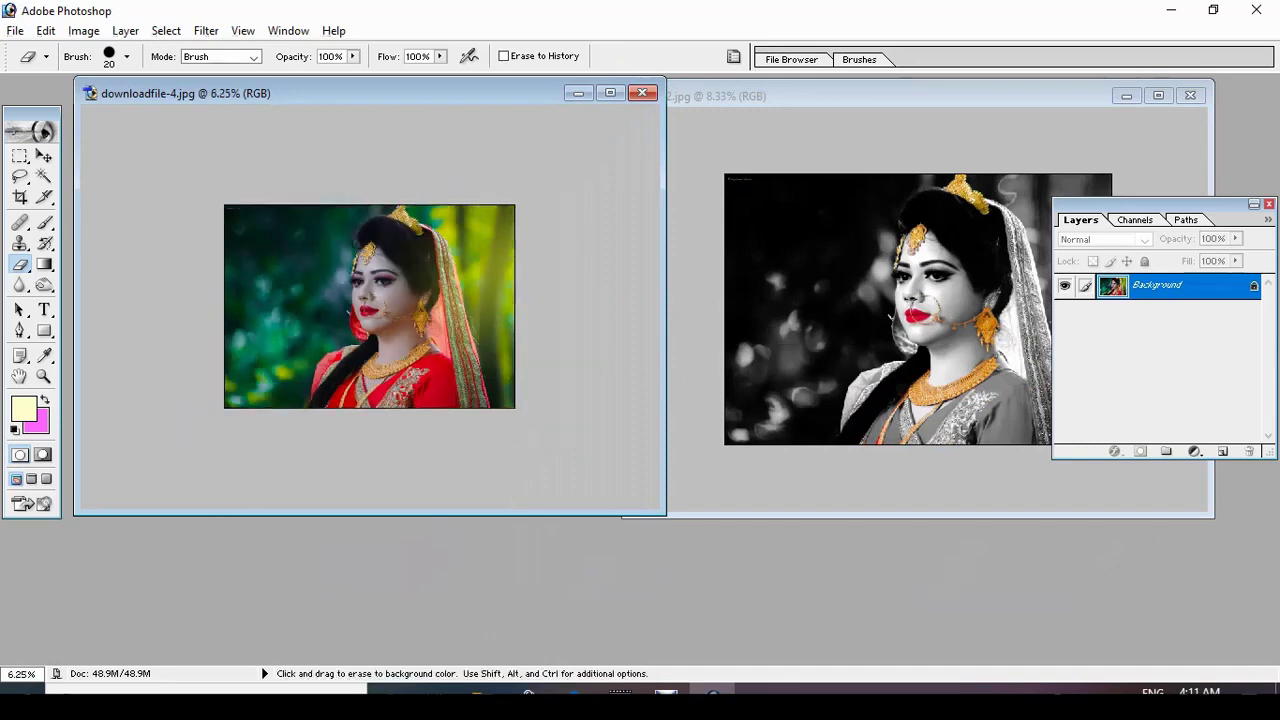
key("F7")
key("ctrl+Tab")
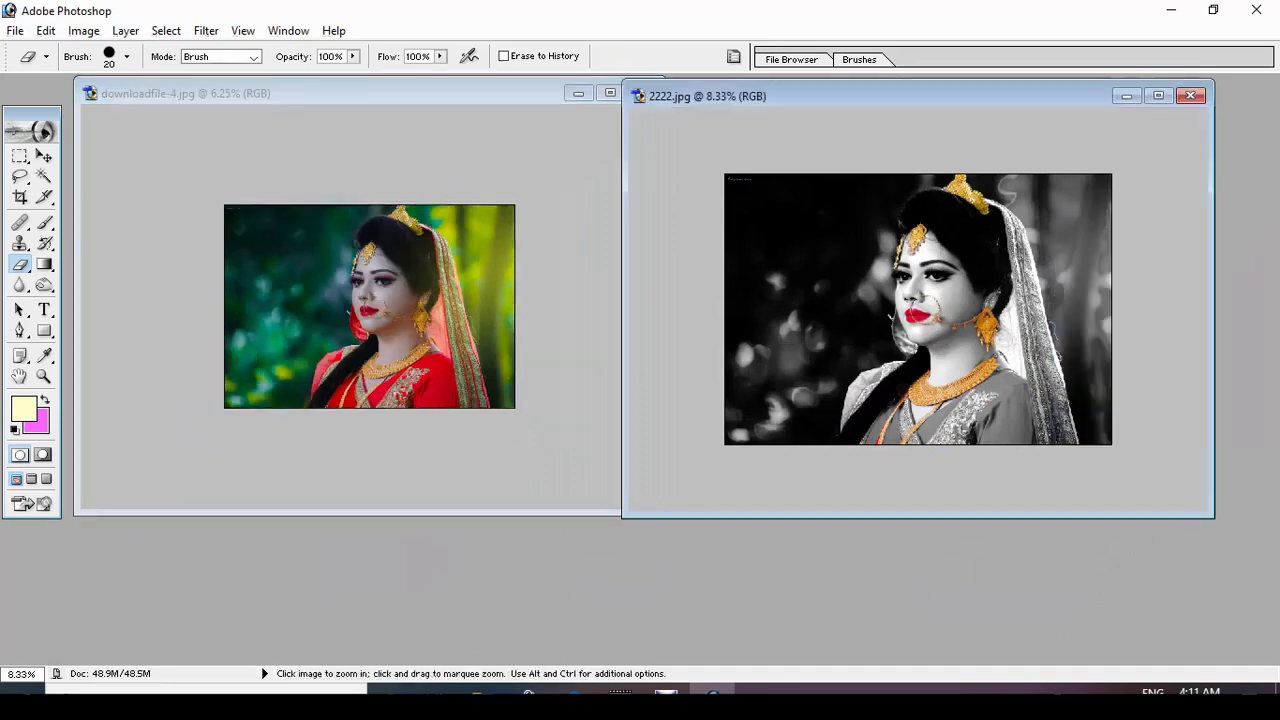
key("ctrl+plus")
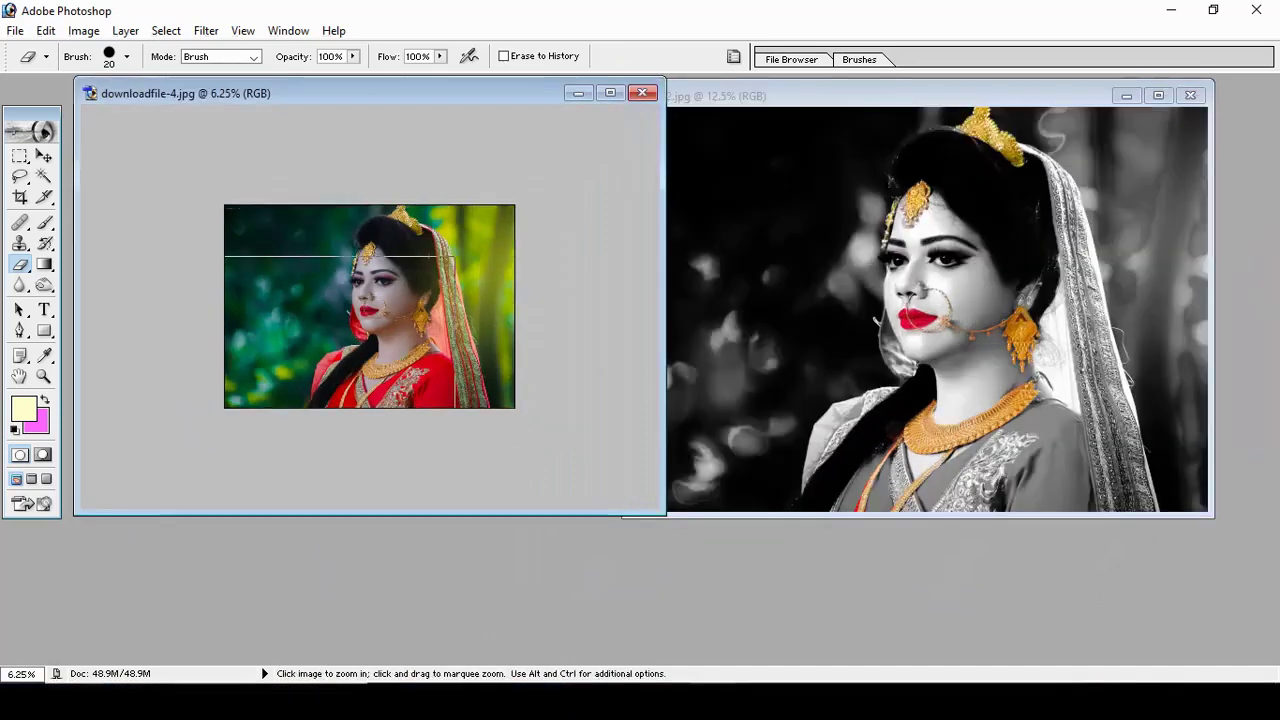
left_click_drag(227, 251, 500, 441)
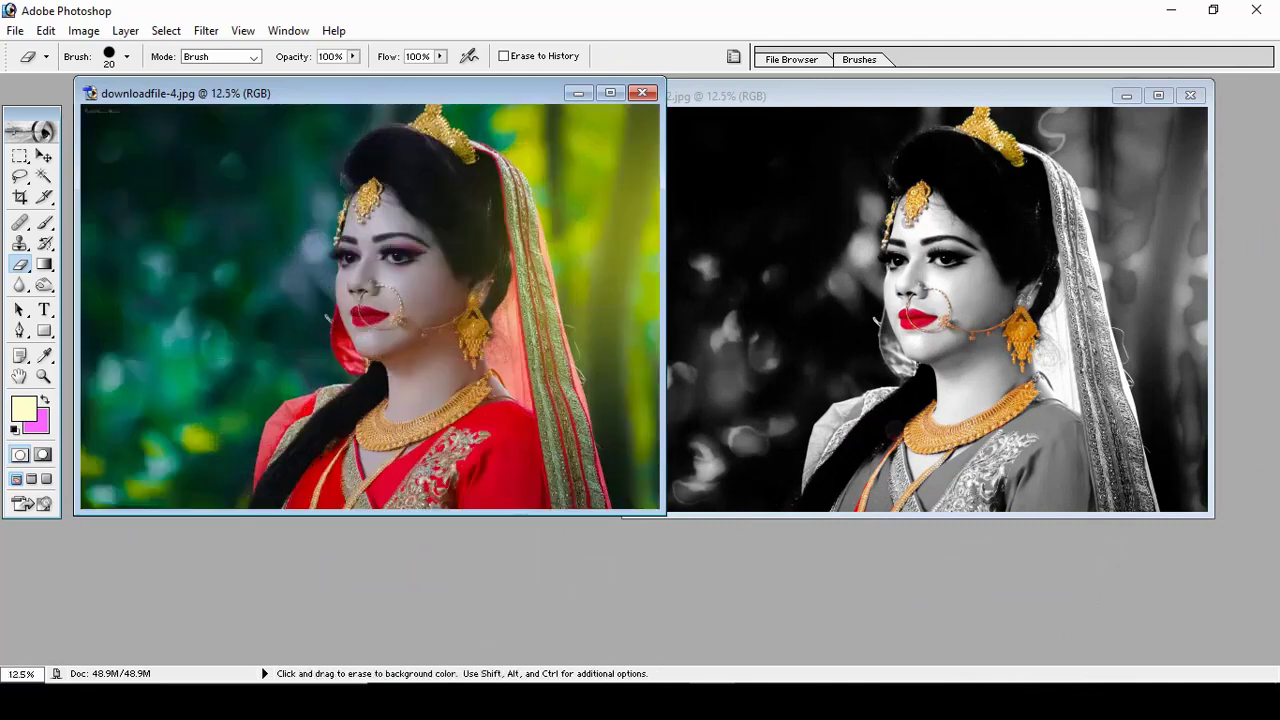
key("ctrl+minus")
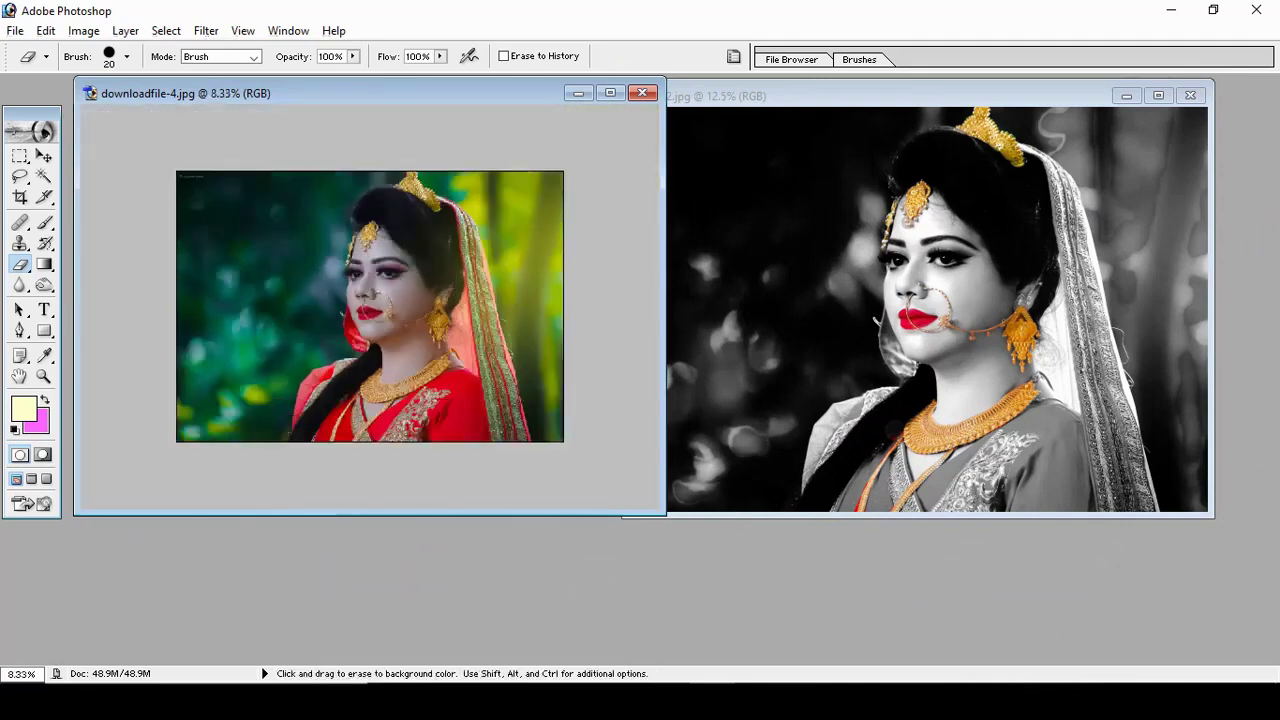